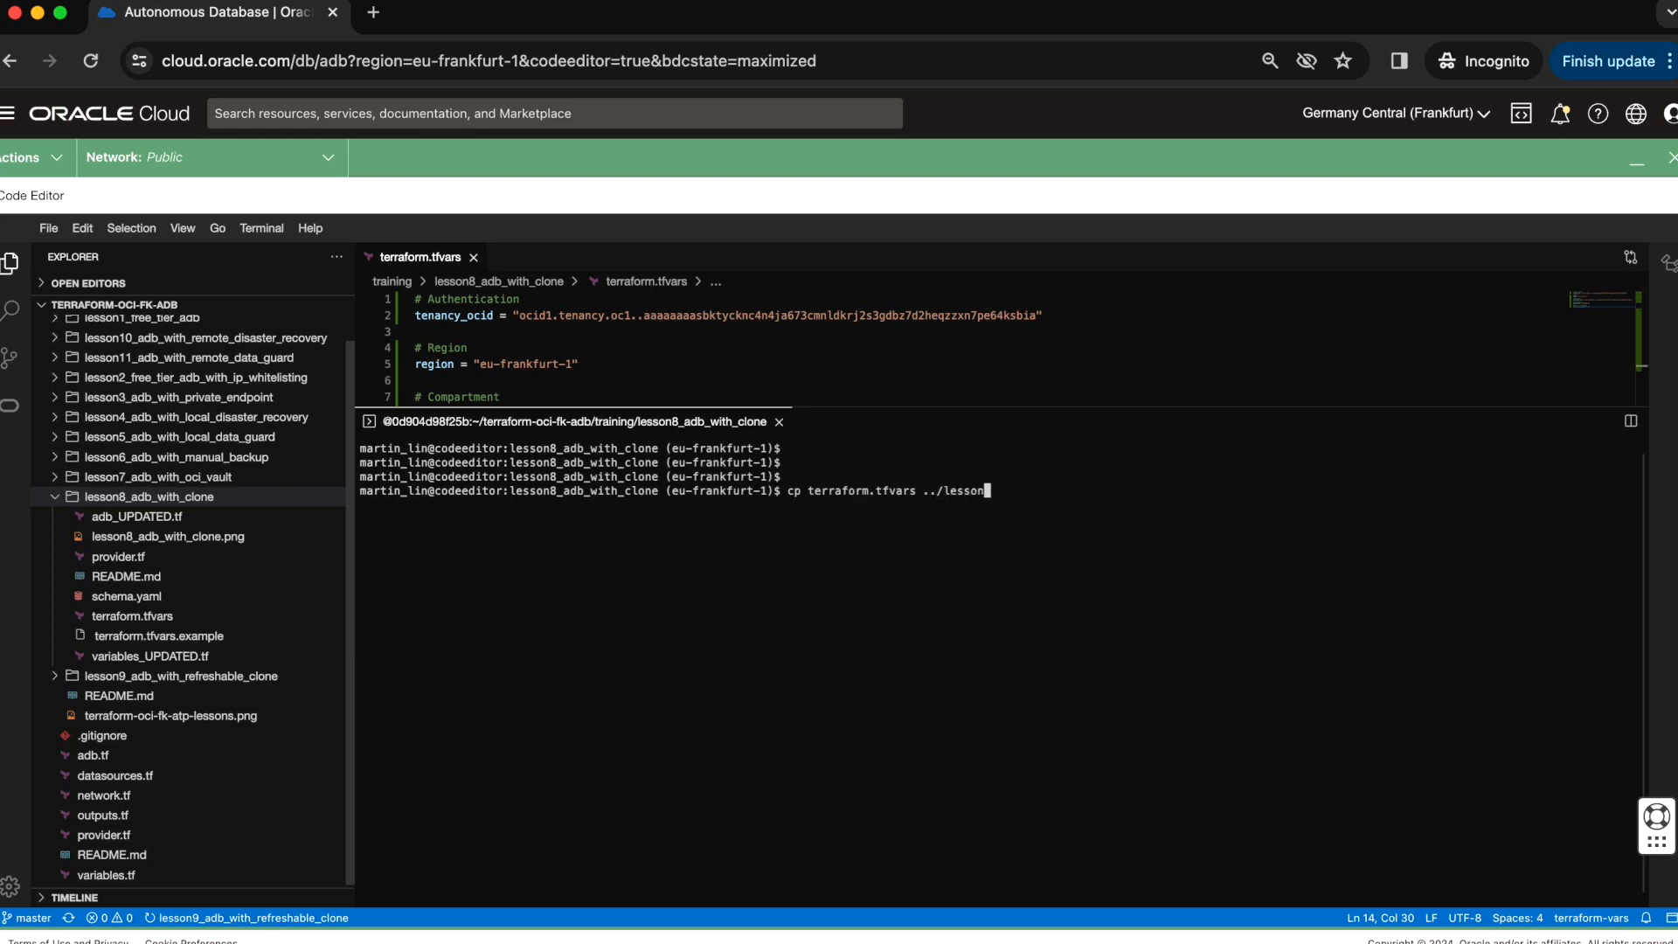
- Copy terraform.tfvars from the lesson8 folder into ../lesson9_adb_with_refreshable_clone/
type("../lesson9")
key("Tab")
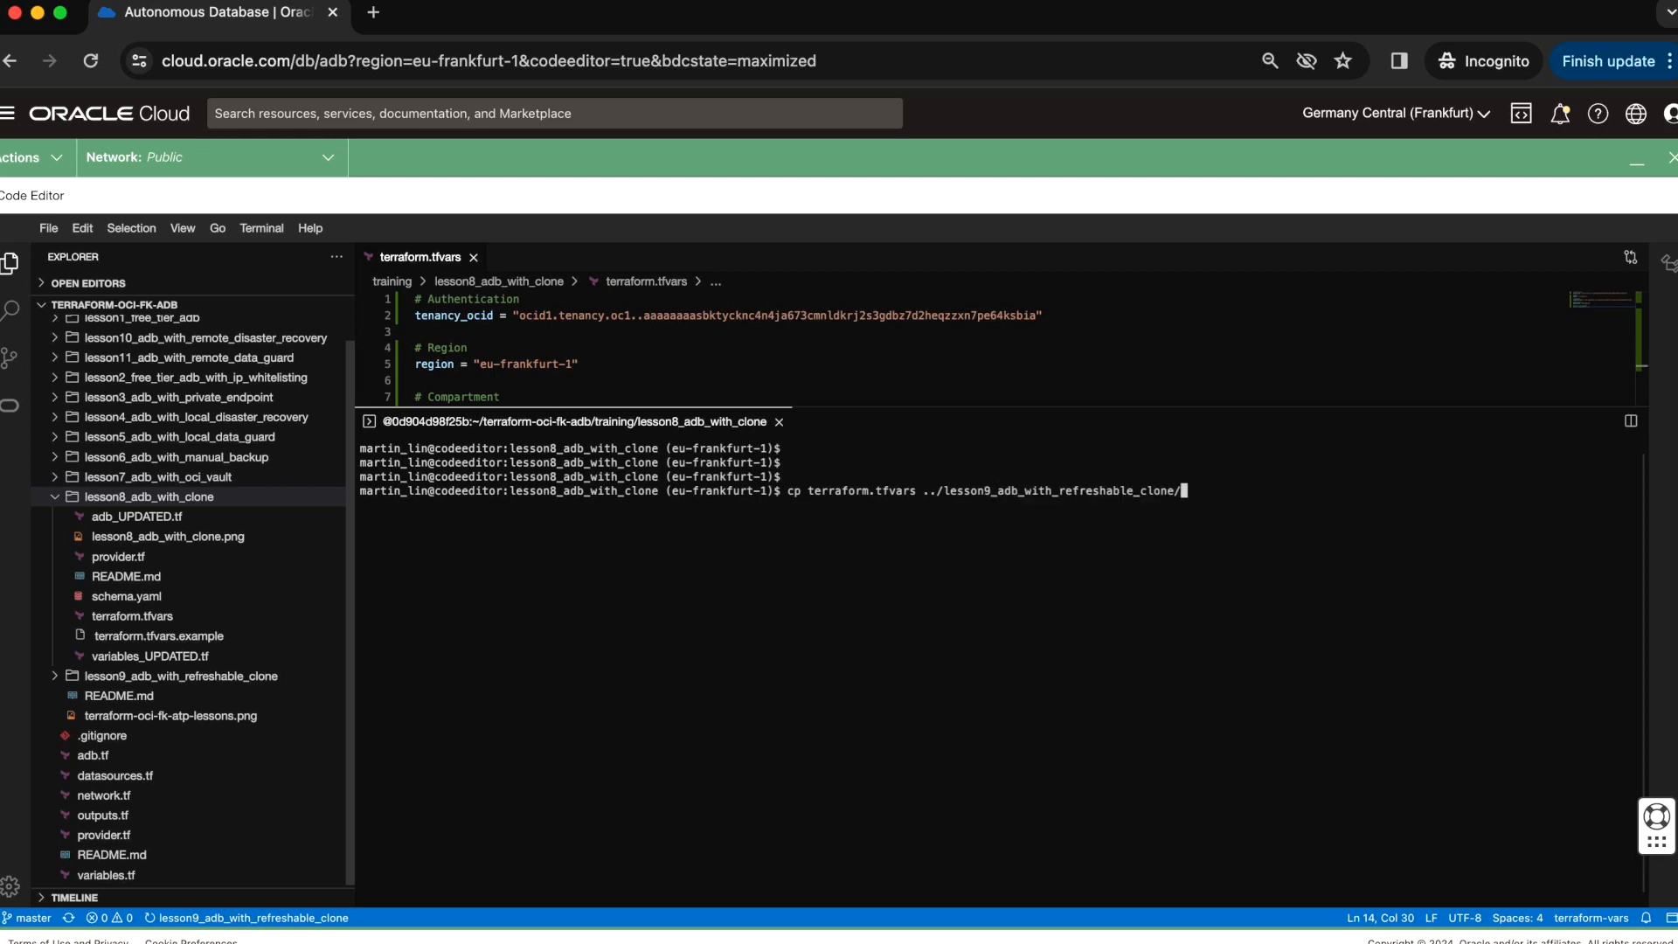
key("Return")
- Change the terminal's working directory to the sibling folder lesson9_adb_with_refreshable_clone, going up through the training folder
type("cd .")
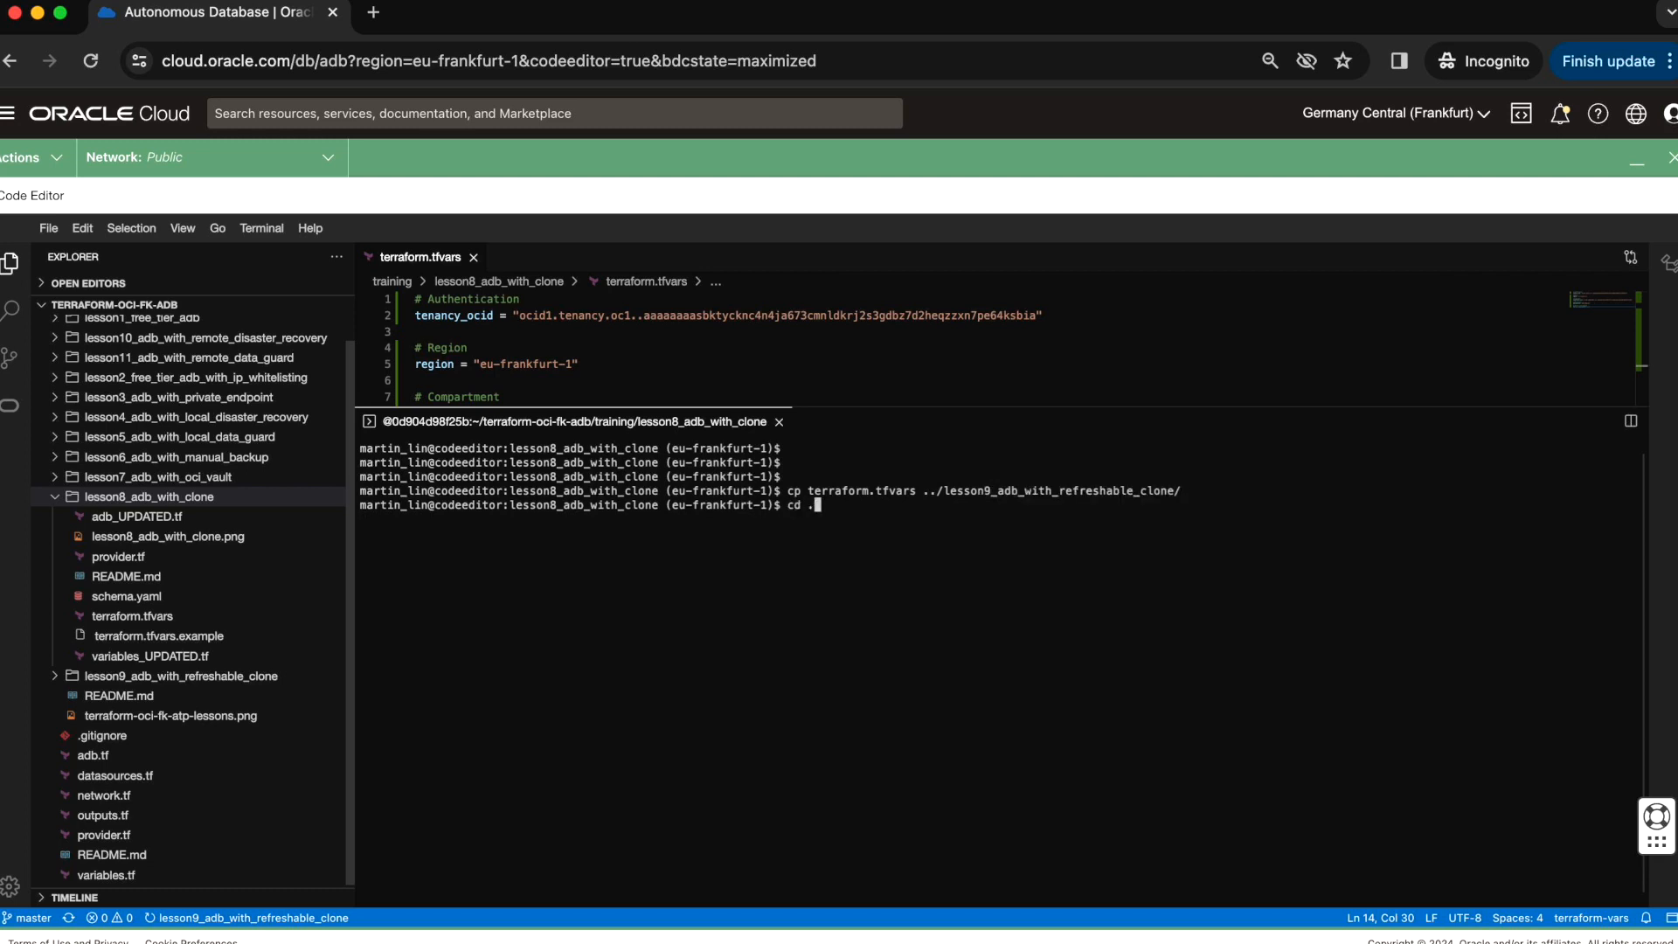
type(".")
key("Return")
type("cd lesson")
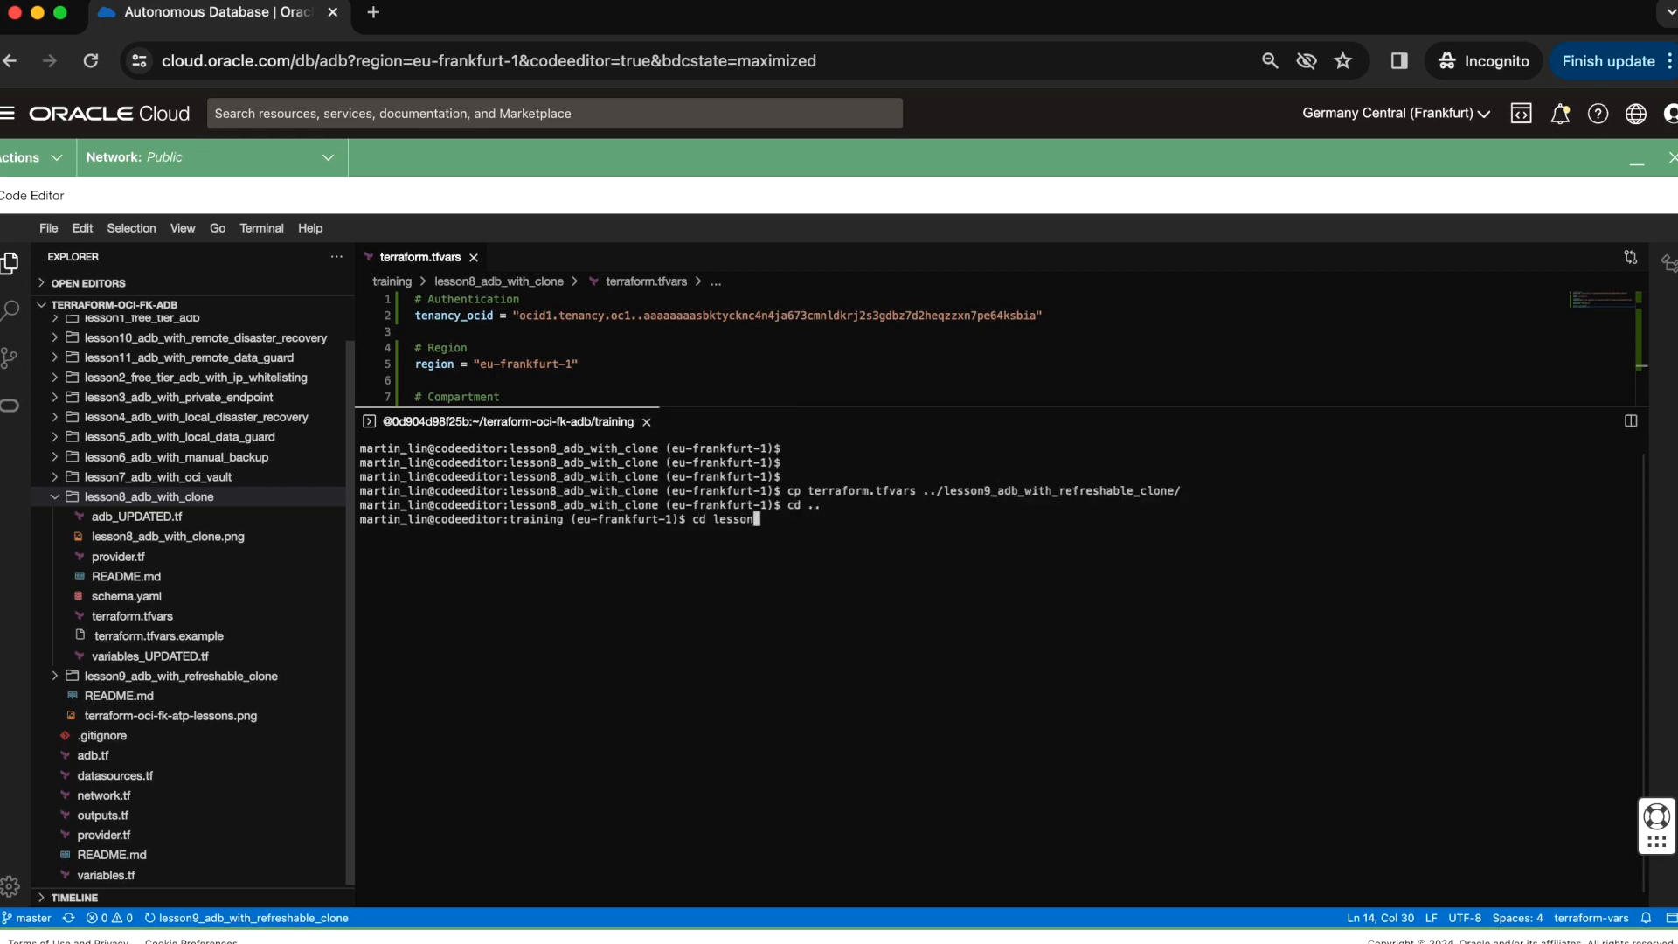
type("9")
key("Tab")
key("Return")
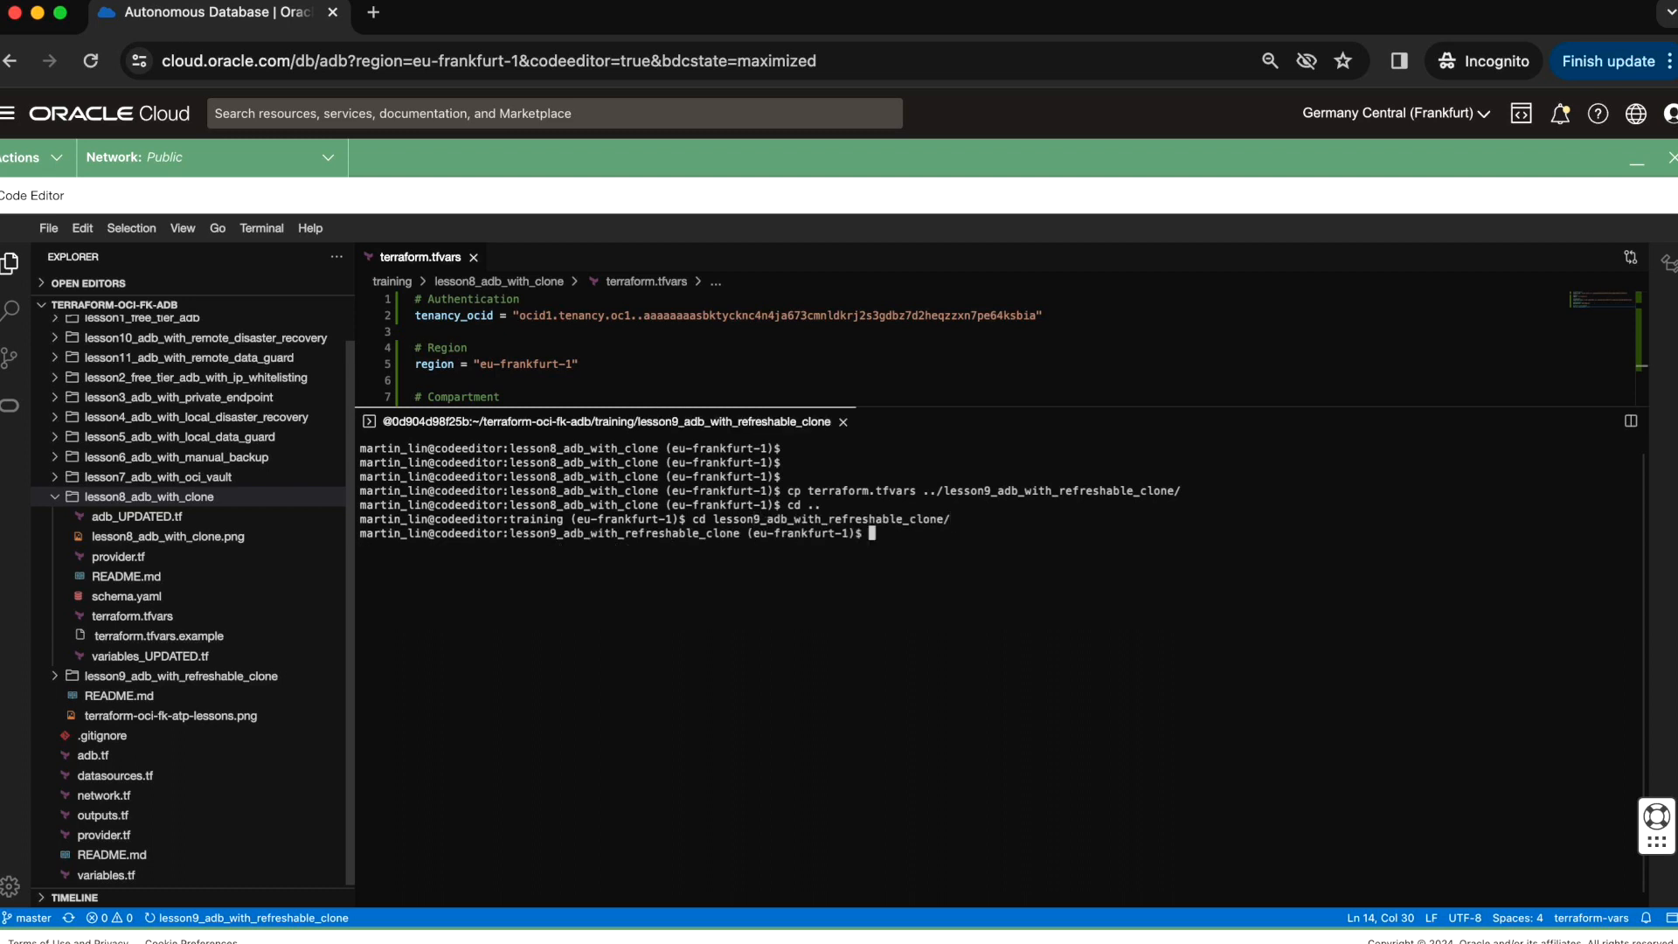
- Open terraform.tfvars from the lesson9_adb_with_refreshable_clone folder and delete the leftover lines below the adb_password setting
left_click(201, 498)
left_click(187, 544)
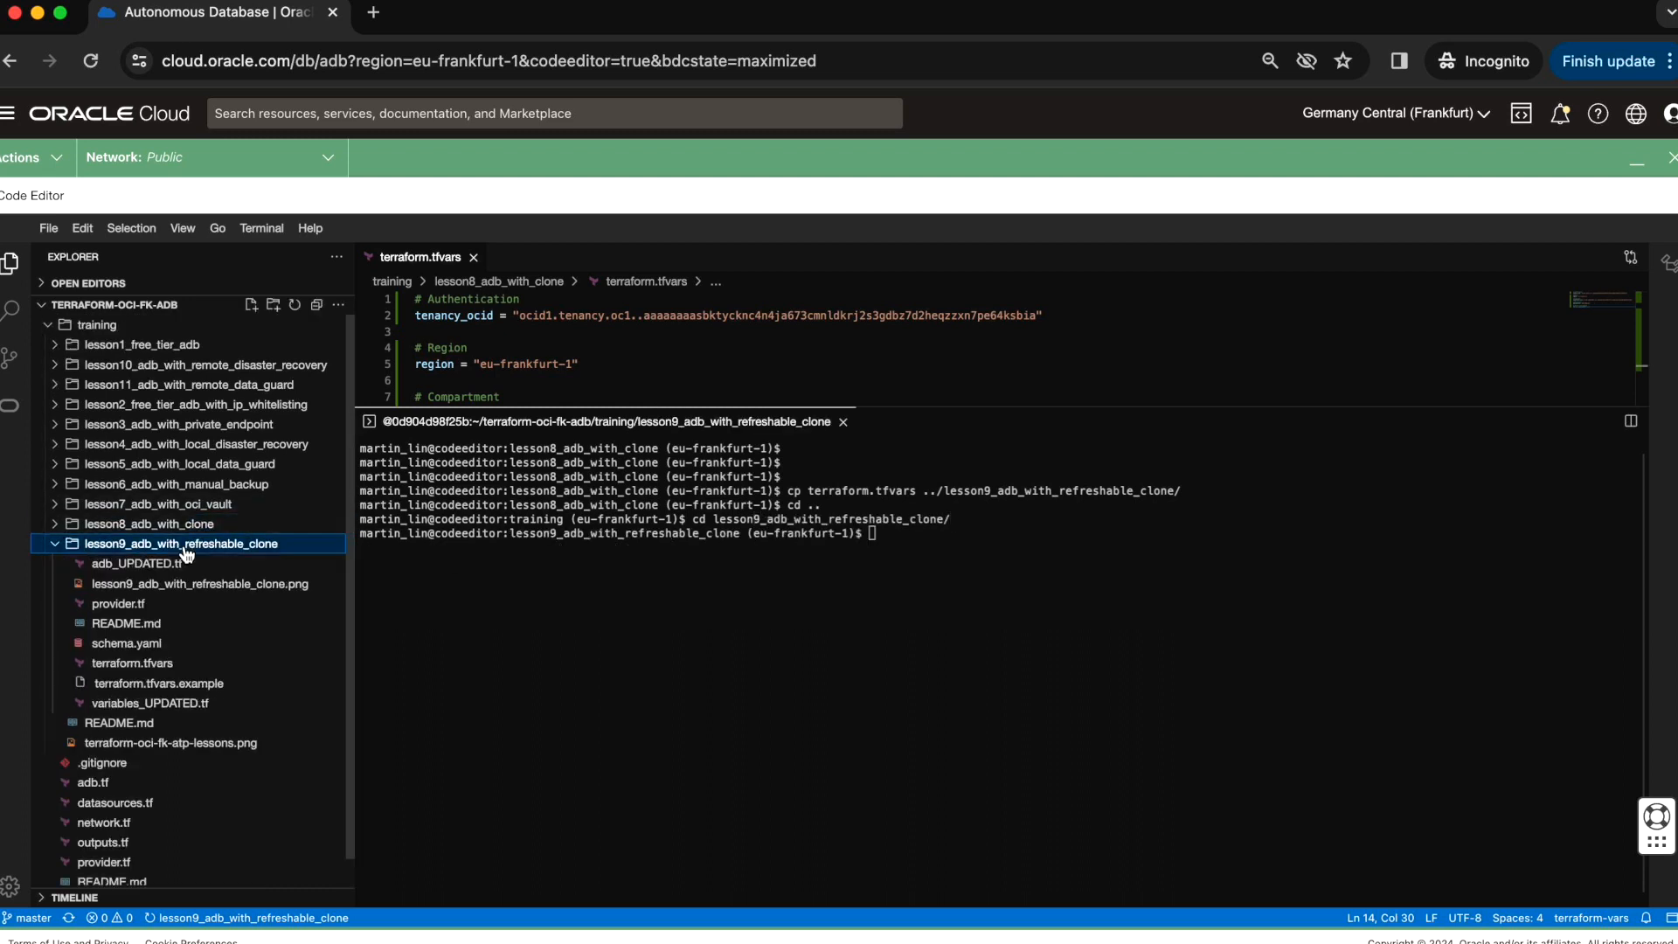
left_click(643, 631)
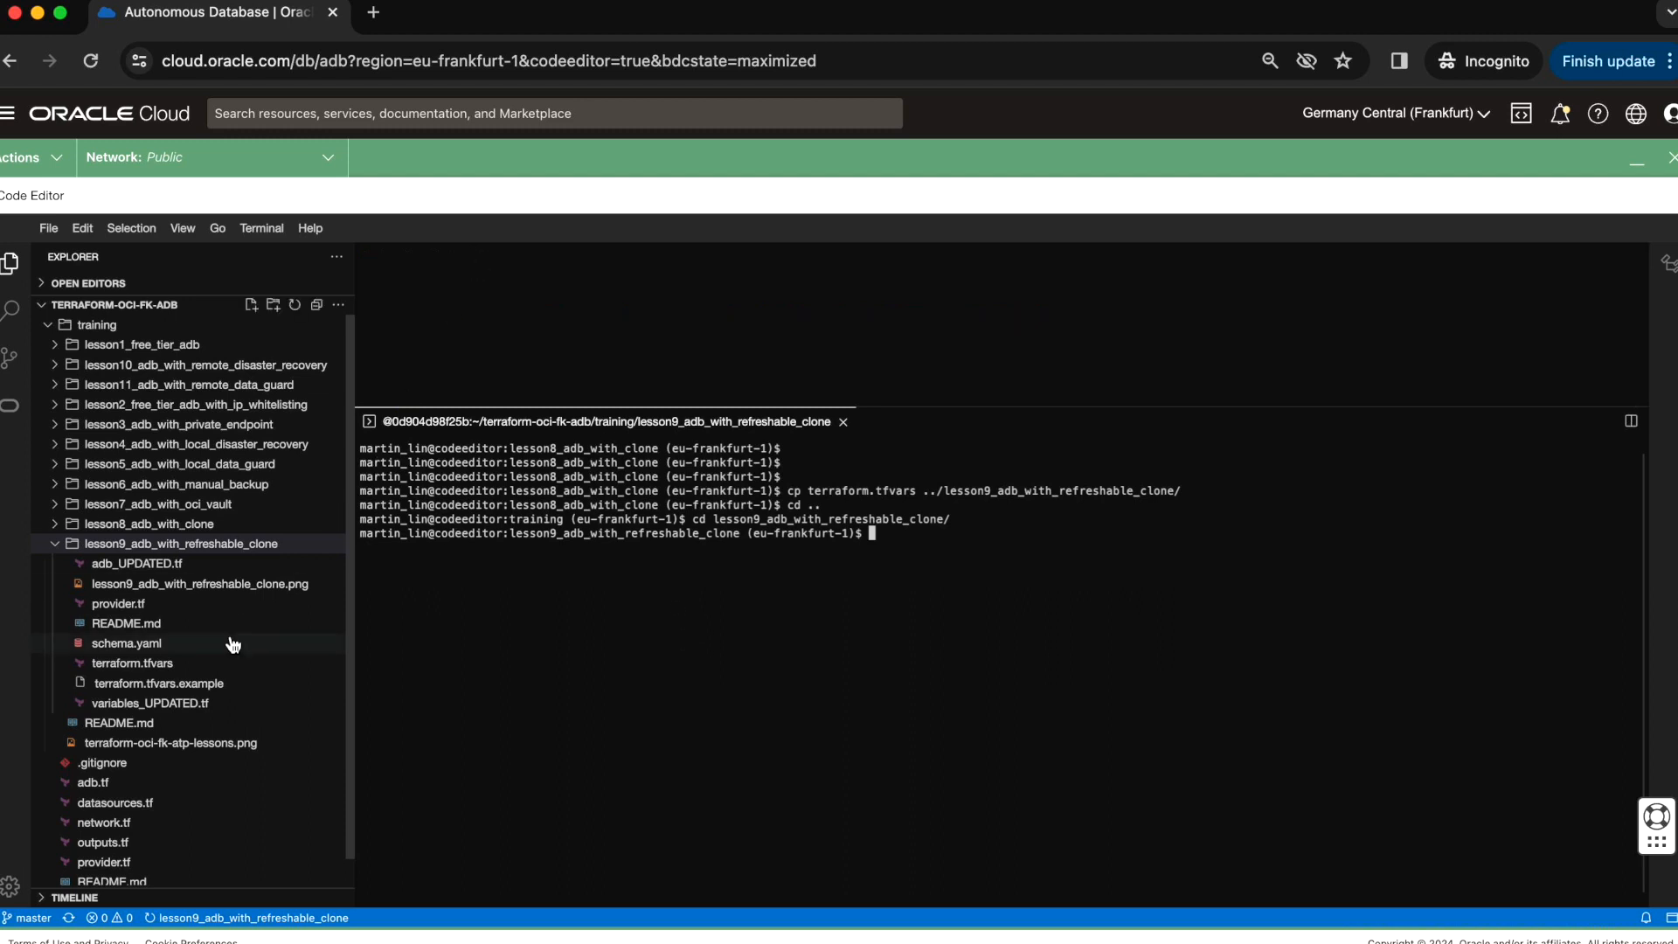
left_click(156, 664)
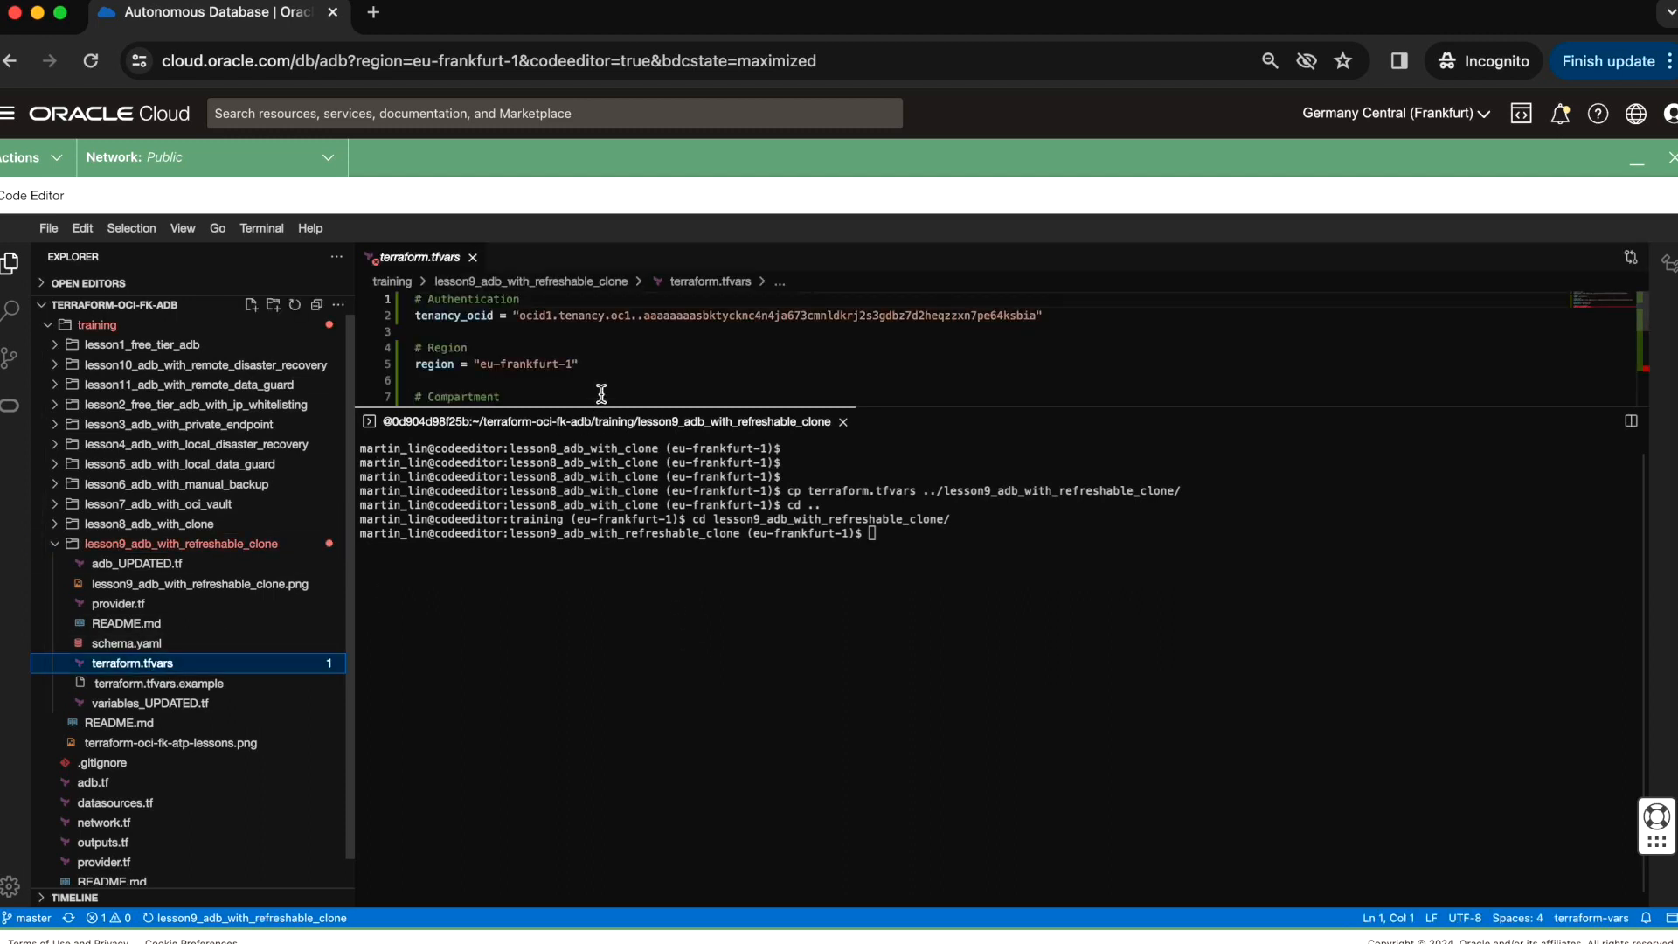
left_click_drag(603, 408, 416, 500)
key("BackSpace")
key("BackSpace")
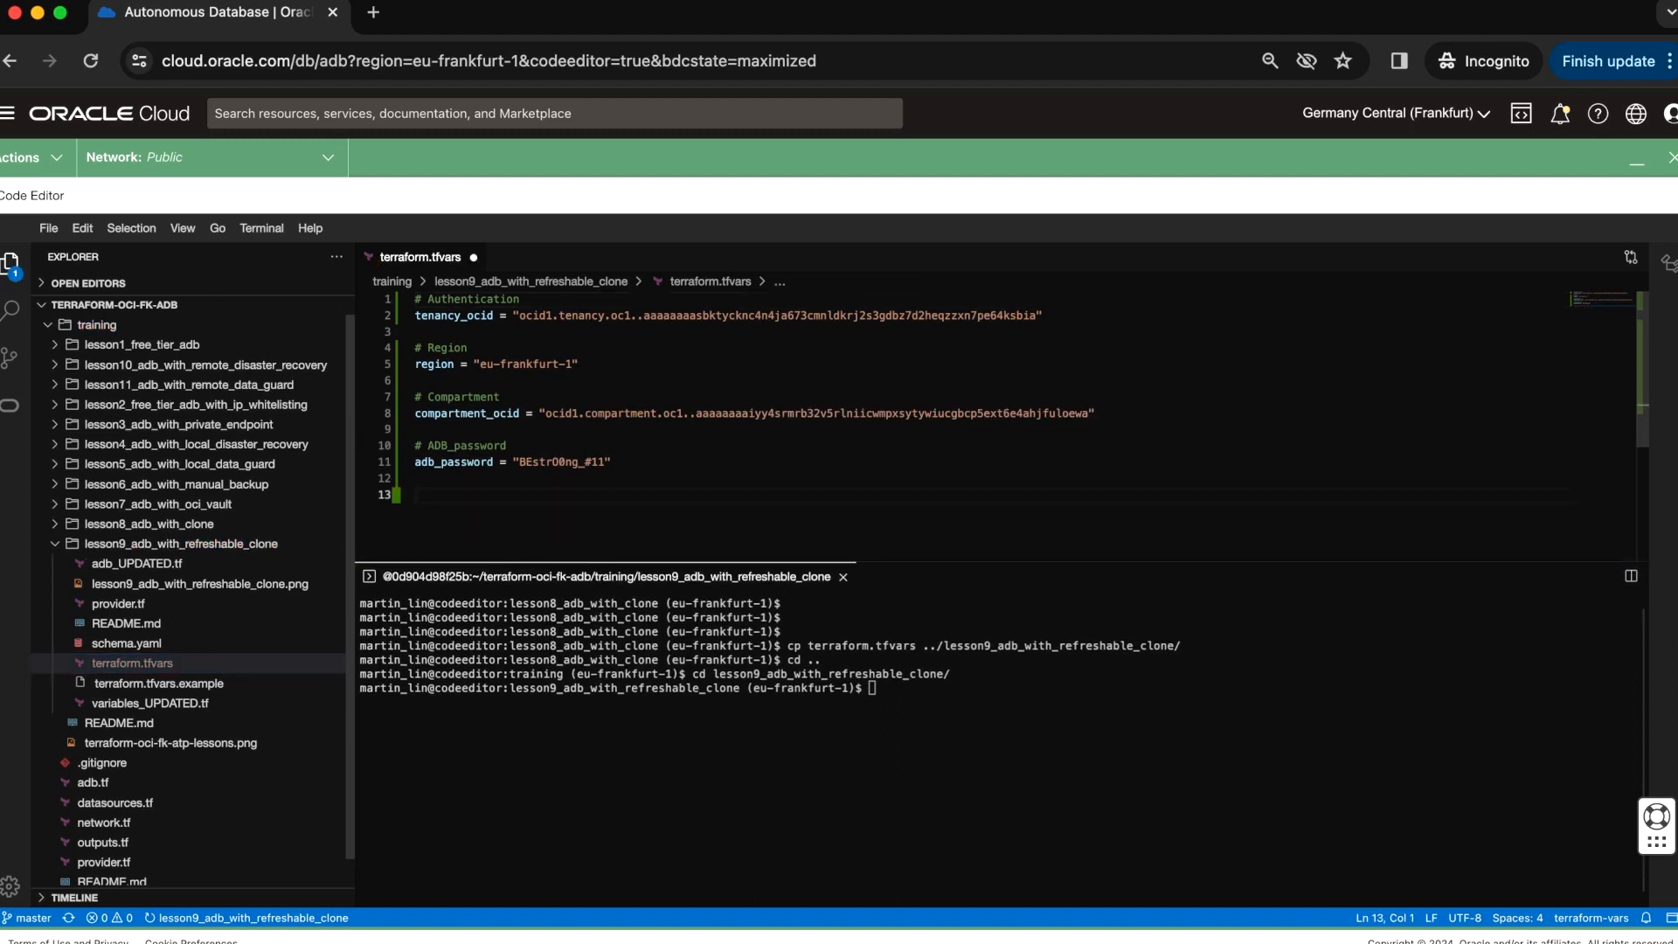
- Copy the adb_refreshable_clone_enabled = false setting with its comment from terraform.tfvars.example to the end of terraform.tfvars
left_click(318, 683)
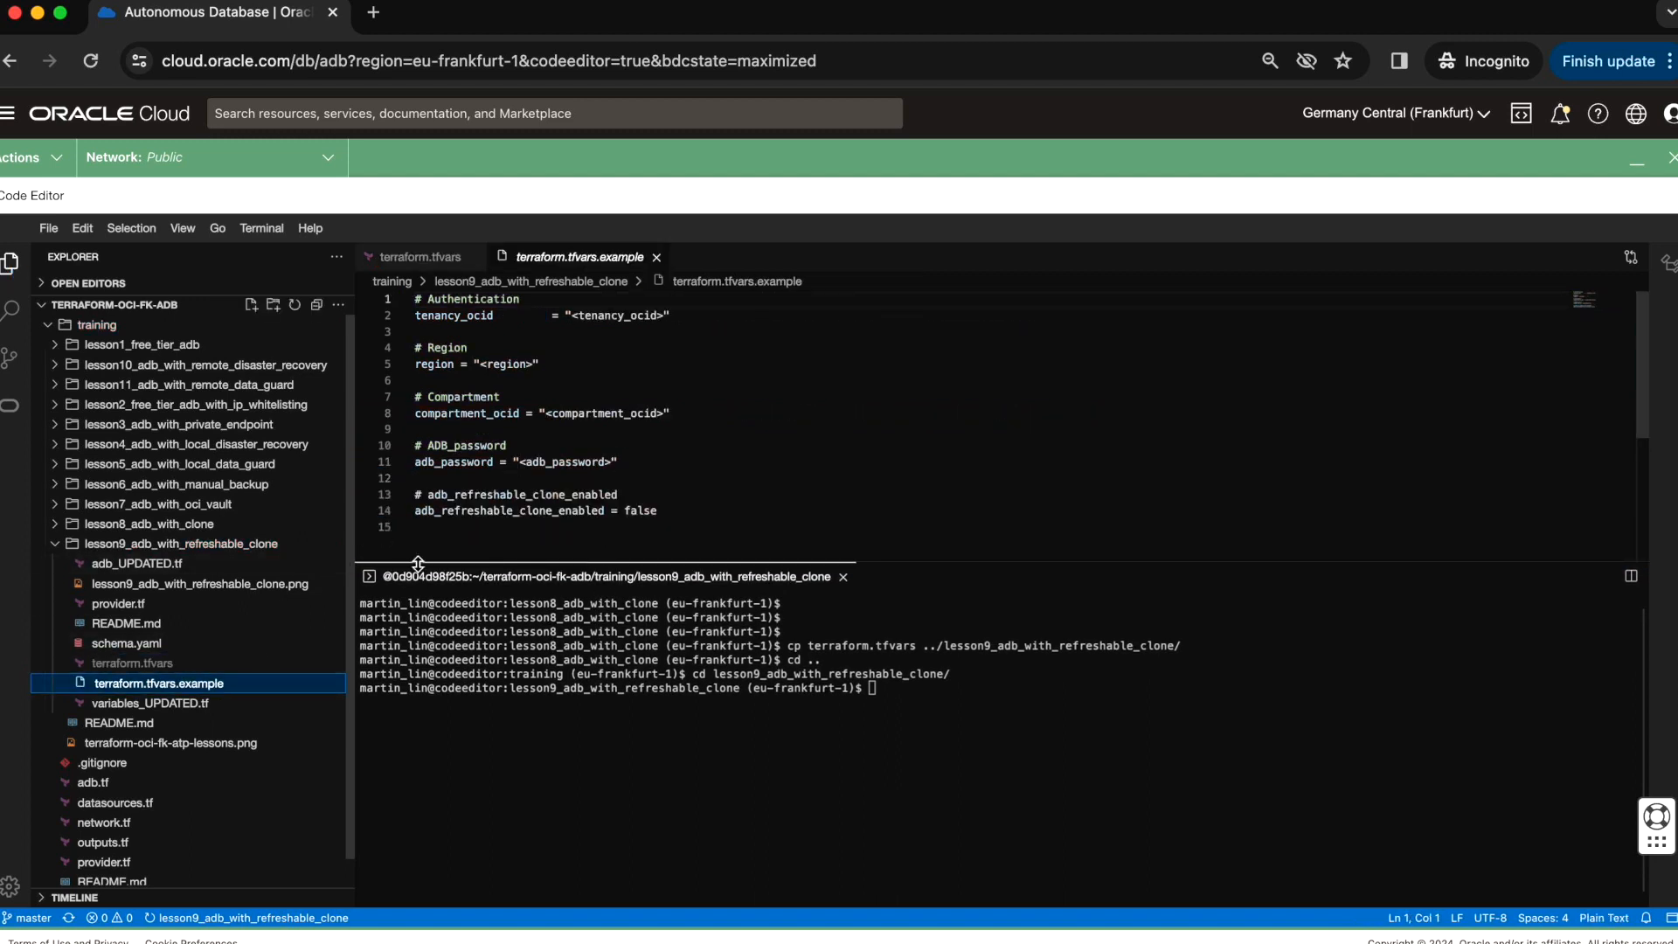
left_click_drag(662, 514, 415, 495)
key("ctrl+c")
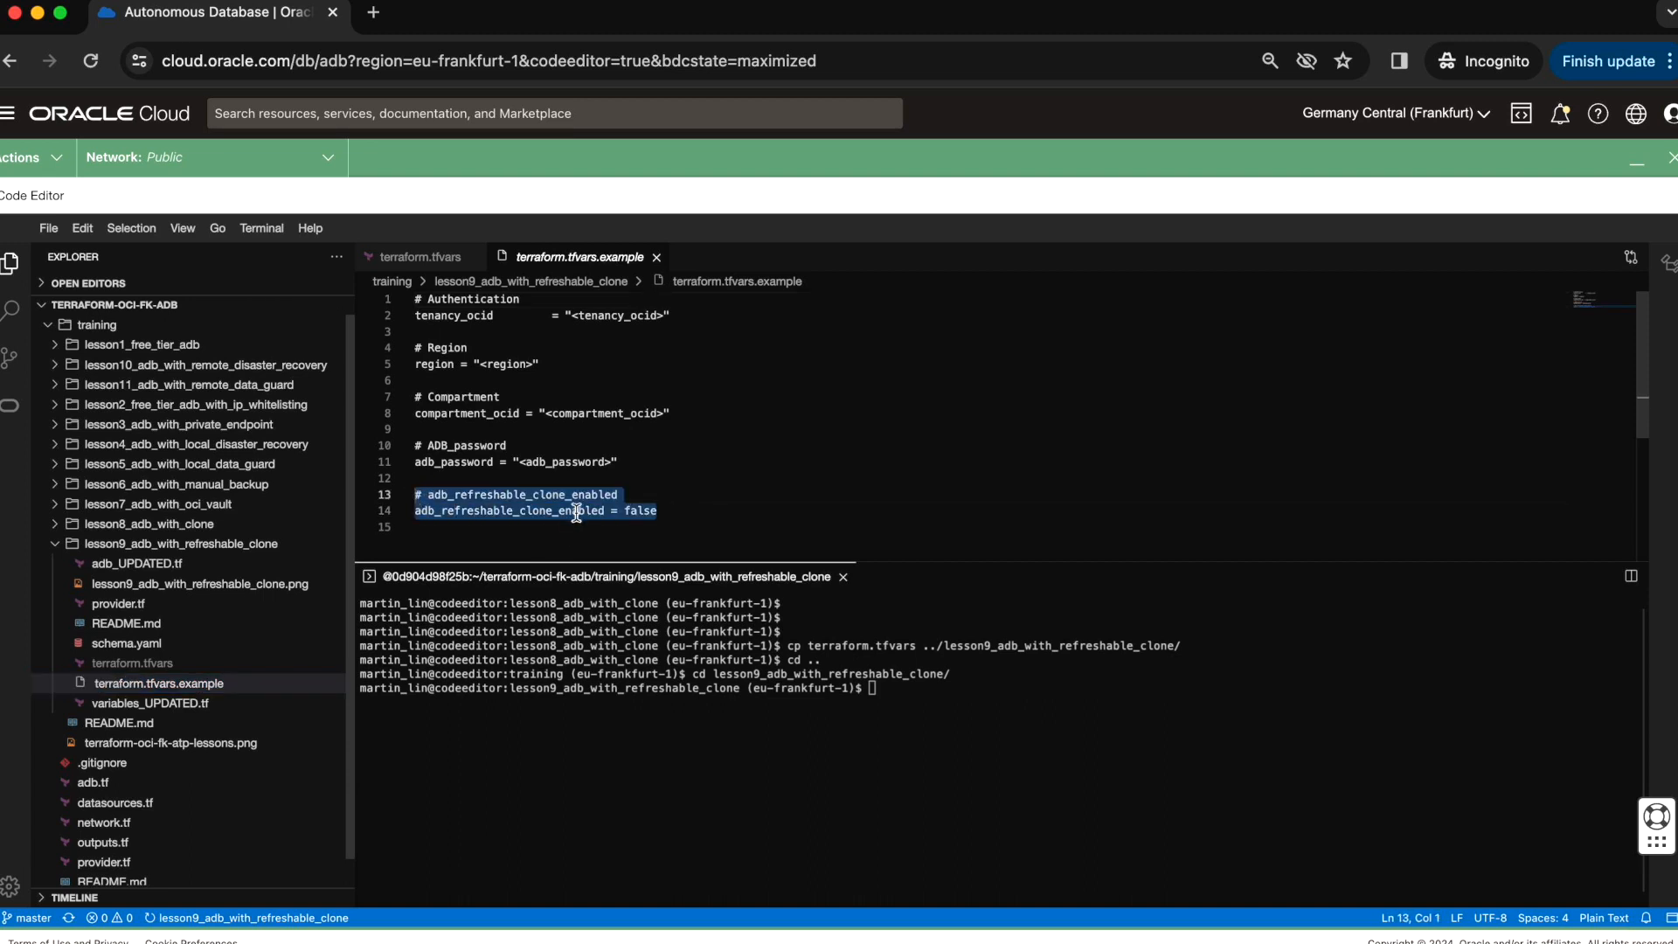
left_click(140, 664)
left_click(440, 516)
key("Return")
key("ctrl+v")
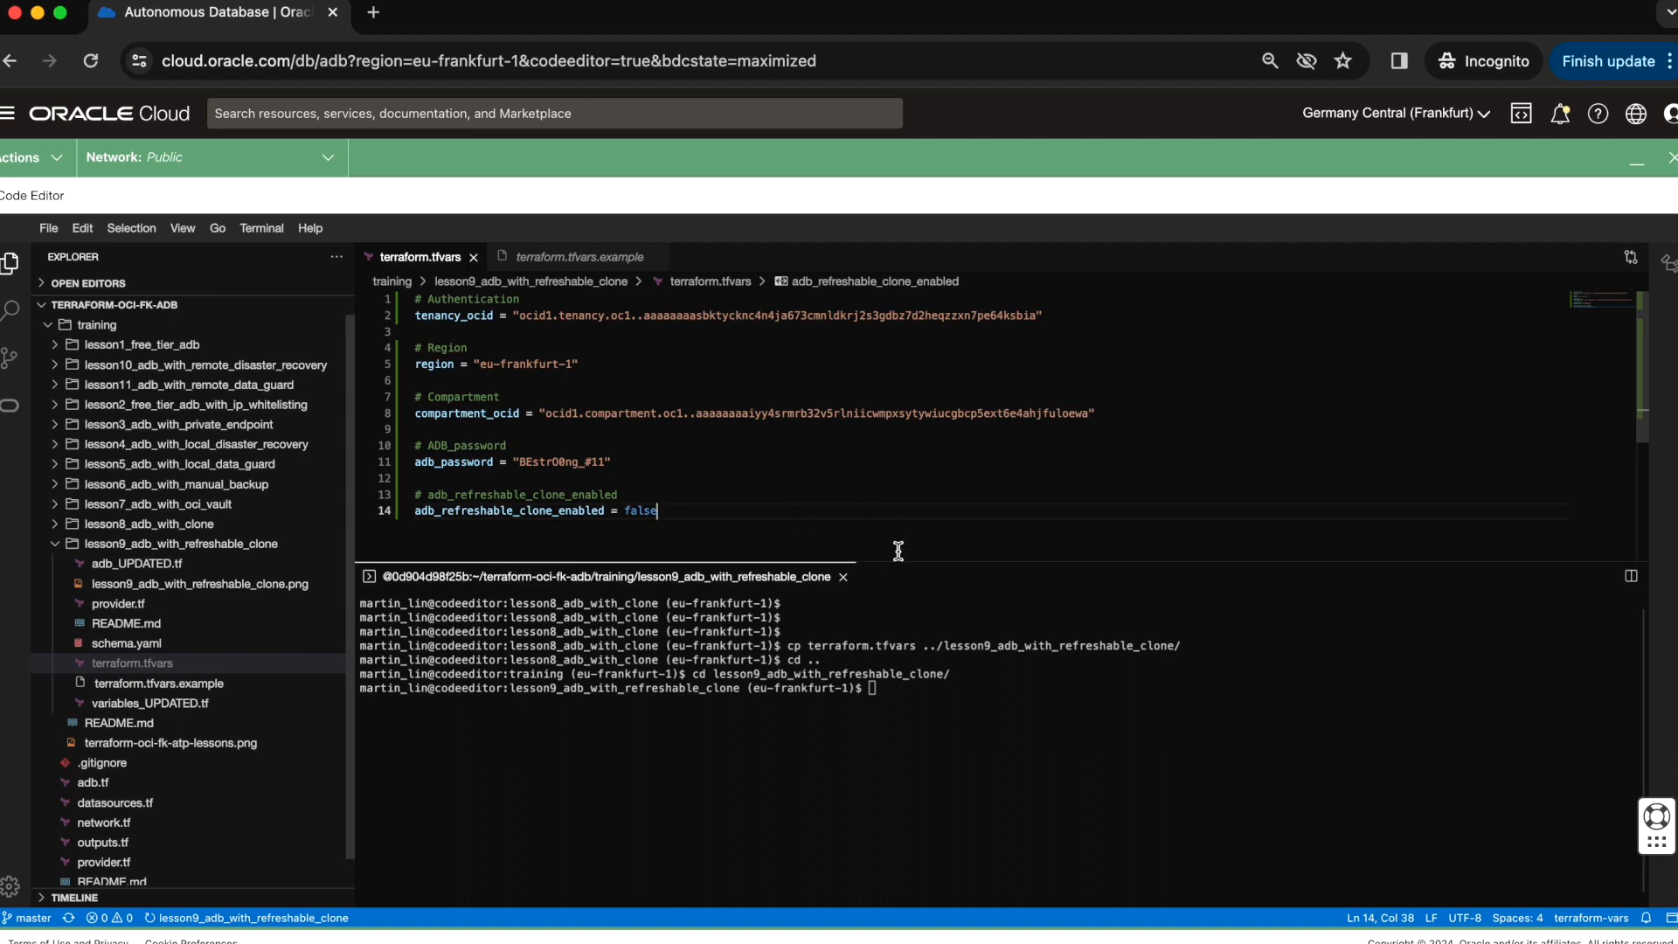
- Examine lesson9's adb_UPDATED.tf, covering the oci-fk-adb-source module and the oci-fk-adb-refreshable-clone module with its count condition
left_click(122, 567)
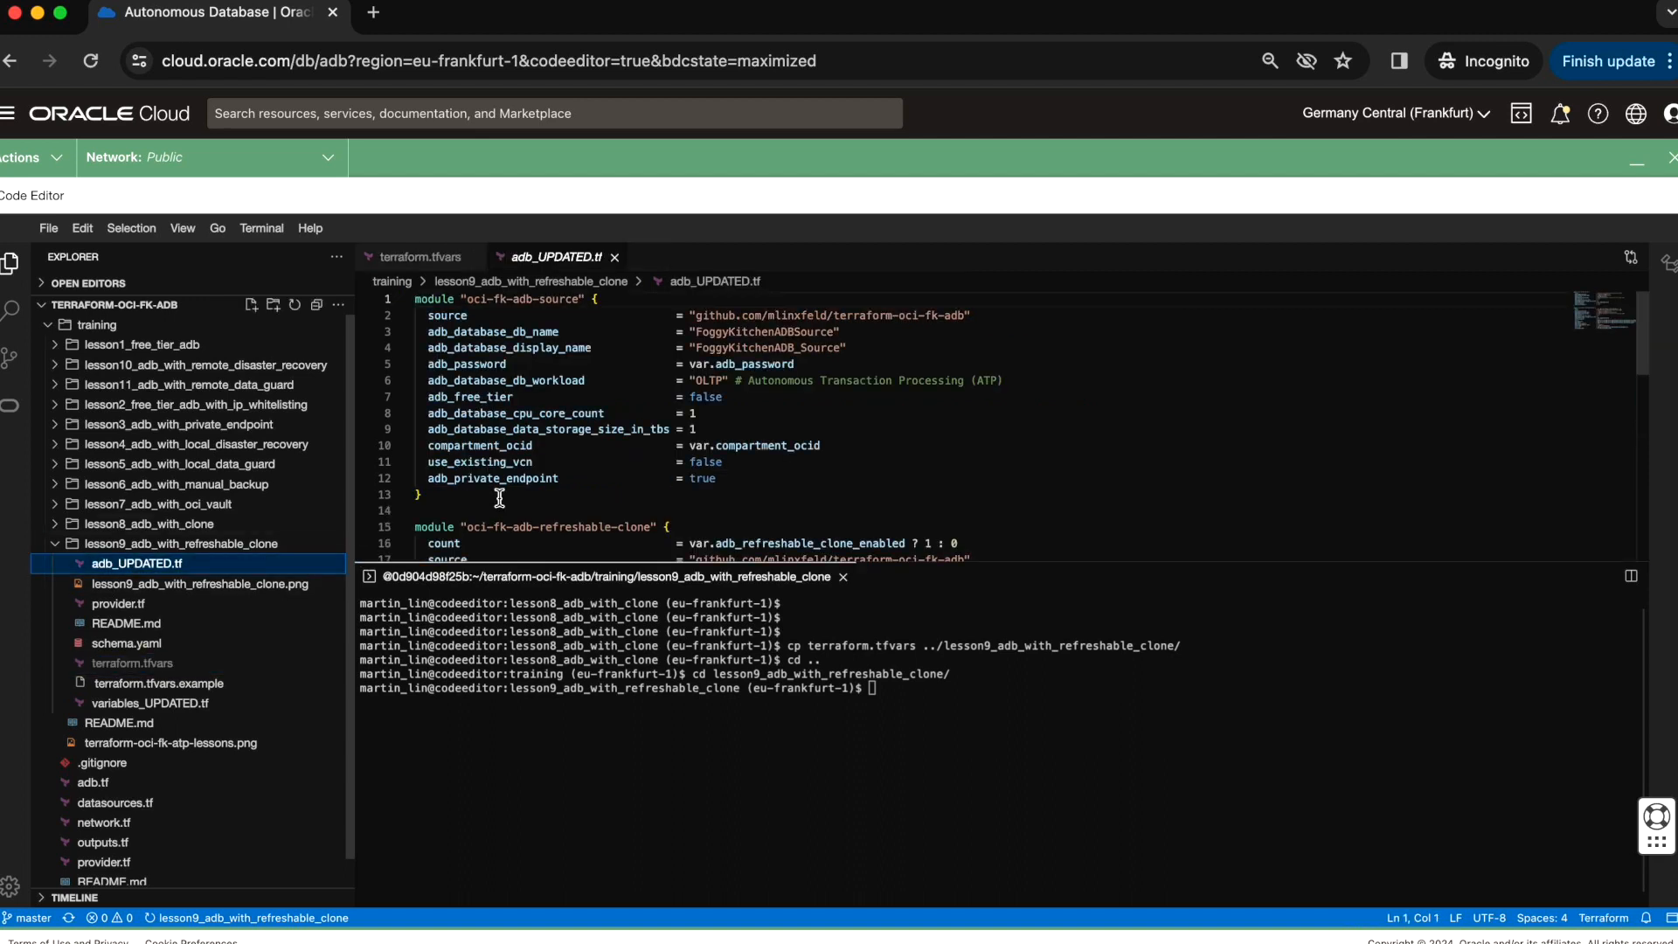
left_click_drag(560, 562, 564, 628)
scroll(584, 473, "down", 2)
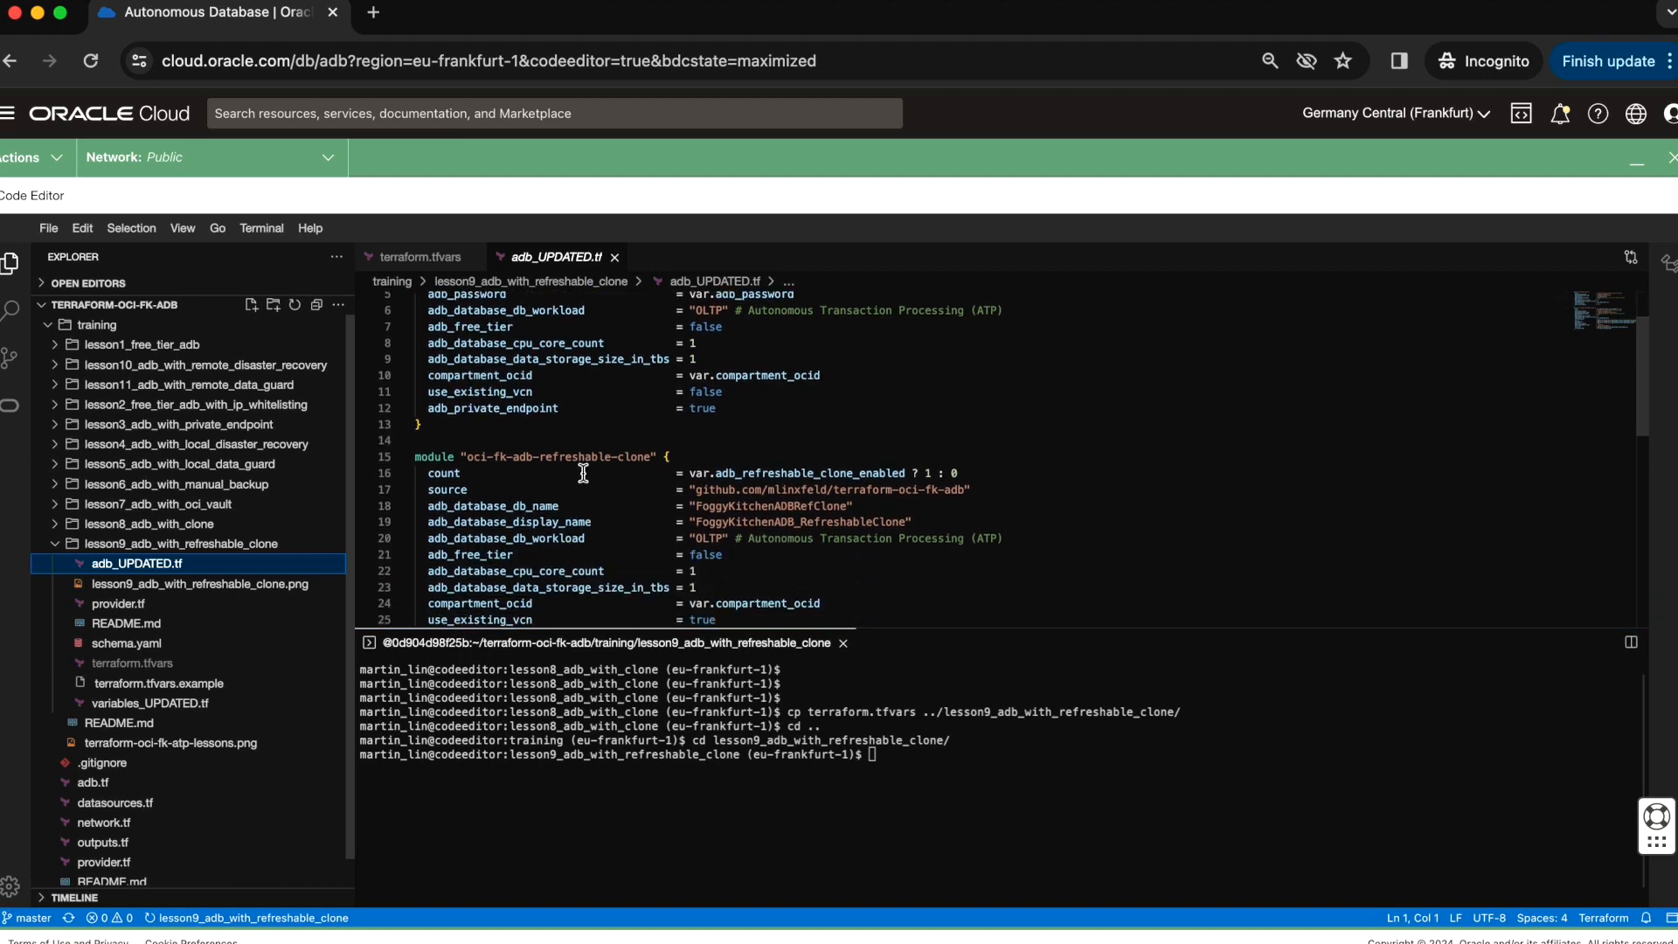
scroll(584, 472, "down", 2)
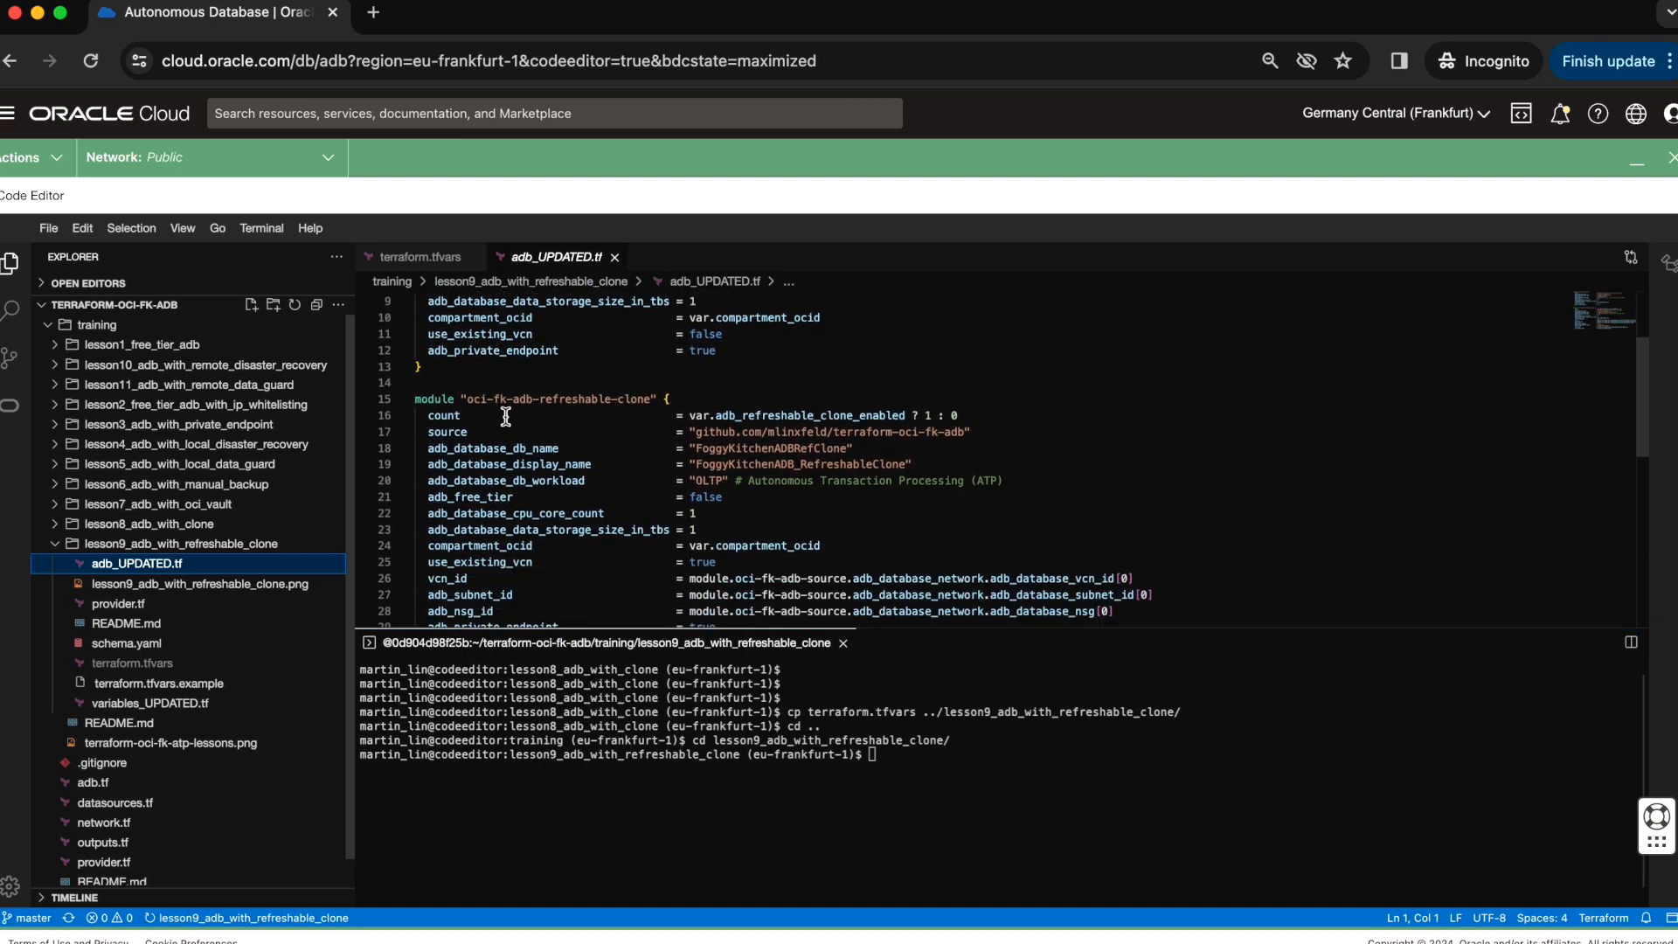
left_click_drag(435, 413, 1071, 412)
left_click(1074, 414)
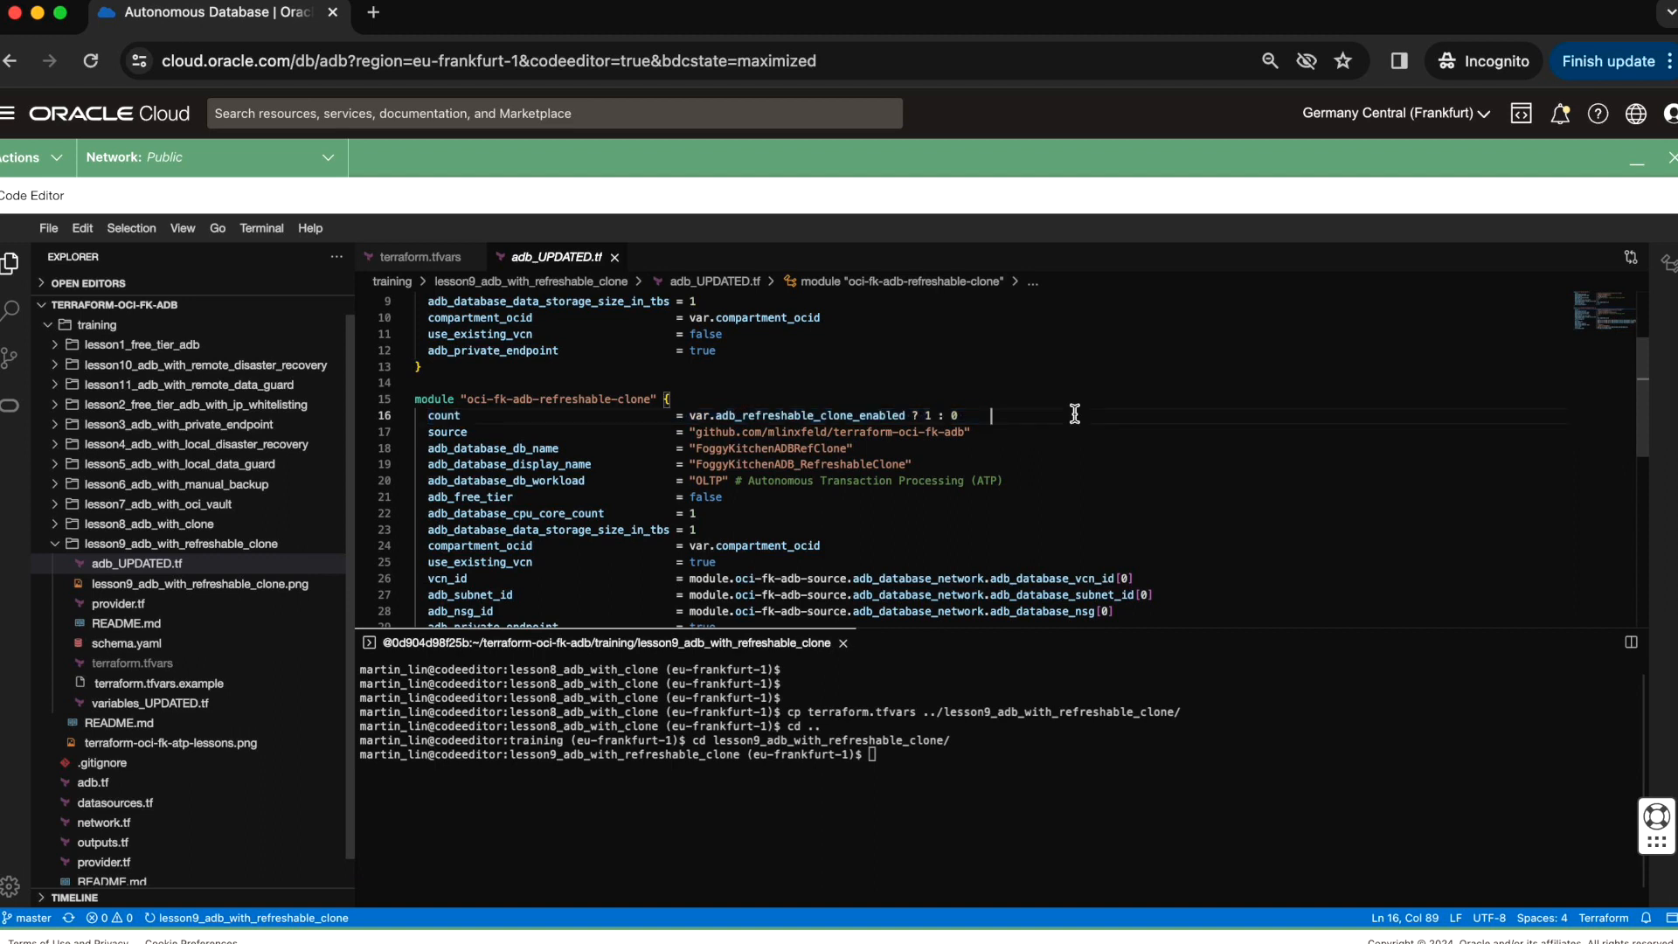
scroll(1074, 414, "down", 1)
scroll(725, 398, "down", 2)
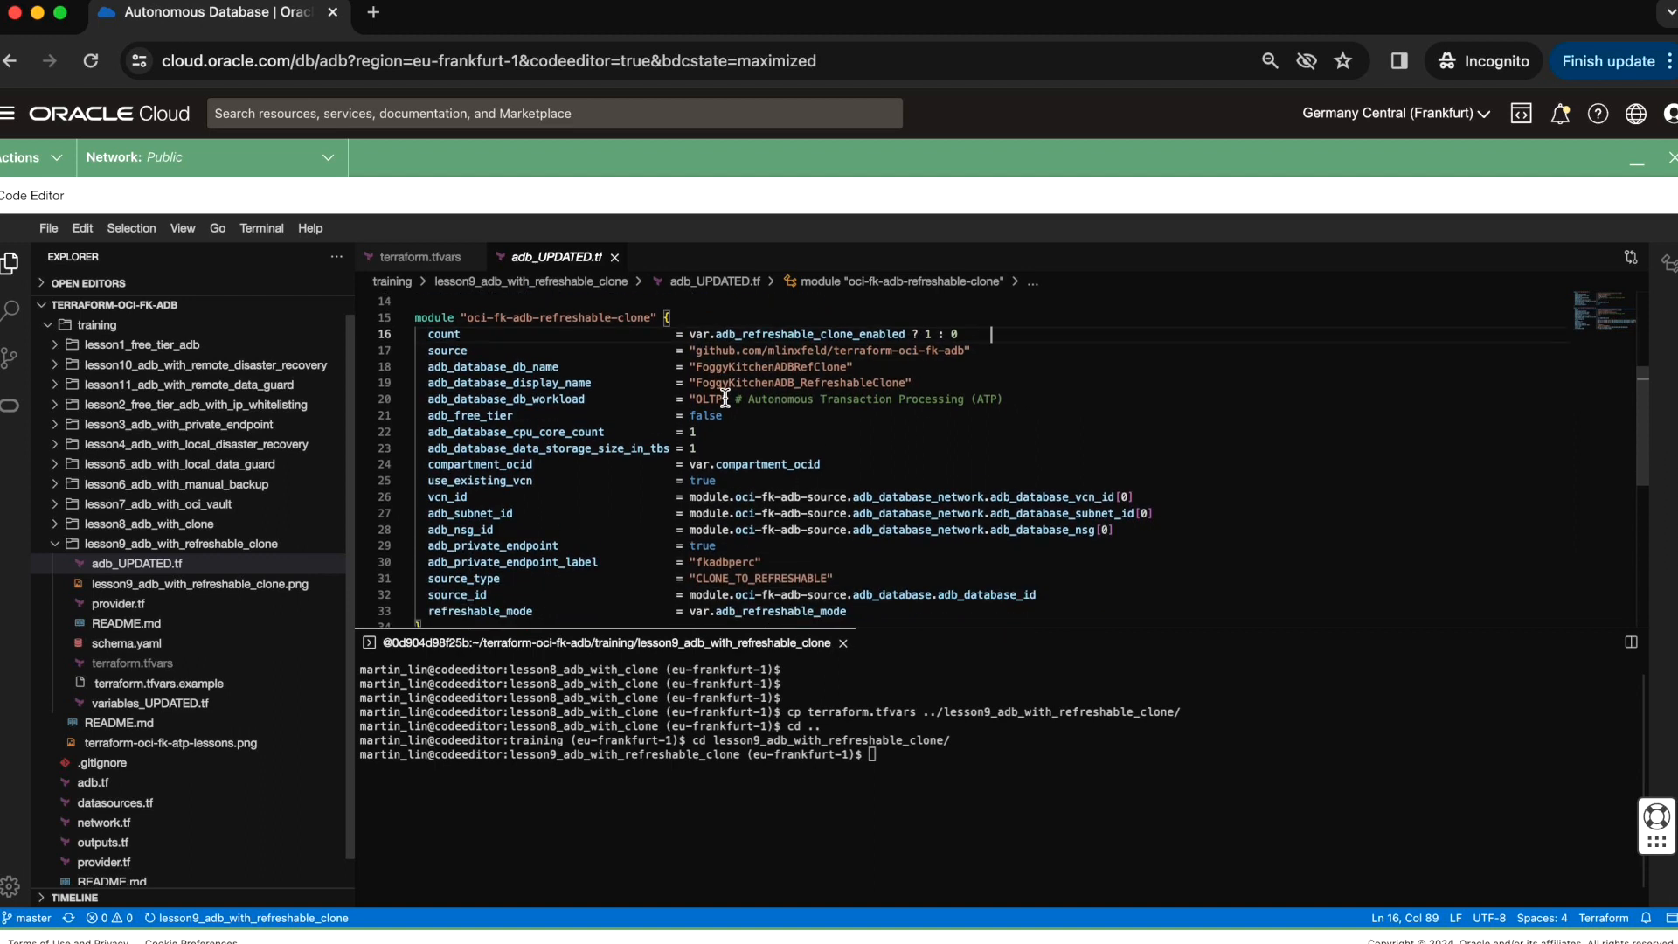
scroll(724, 399, "up", 1)
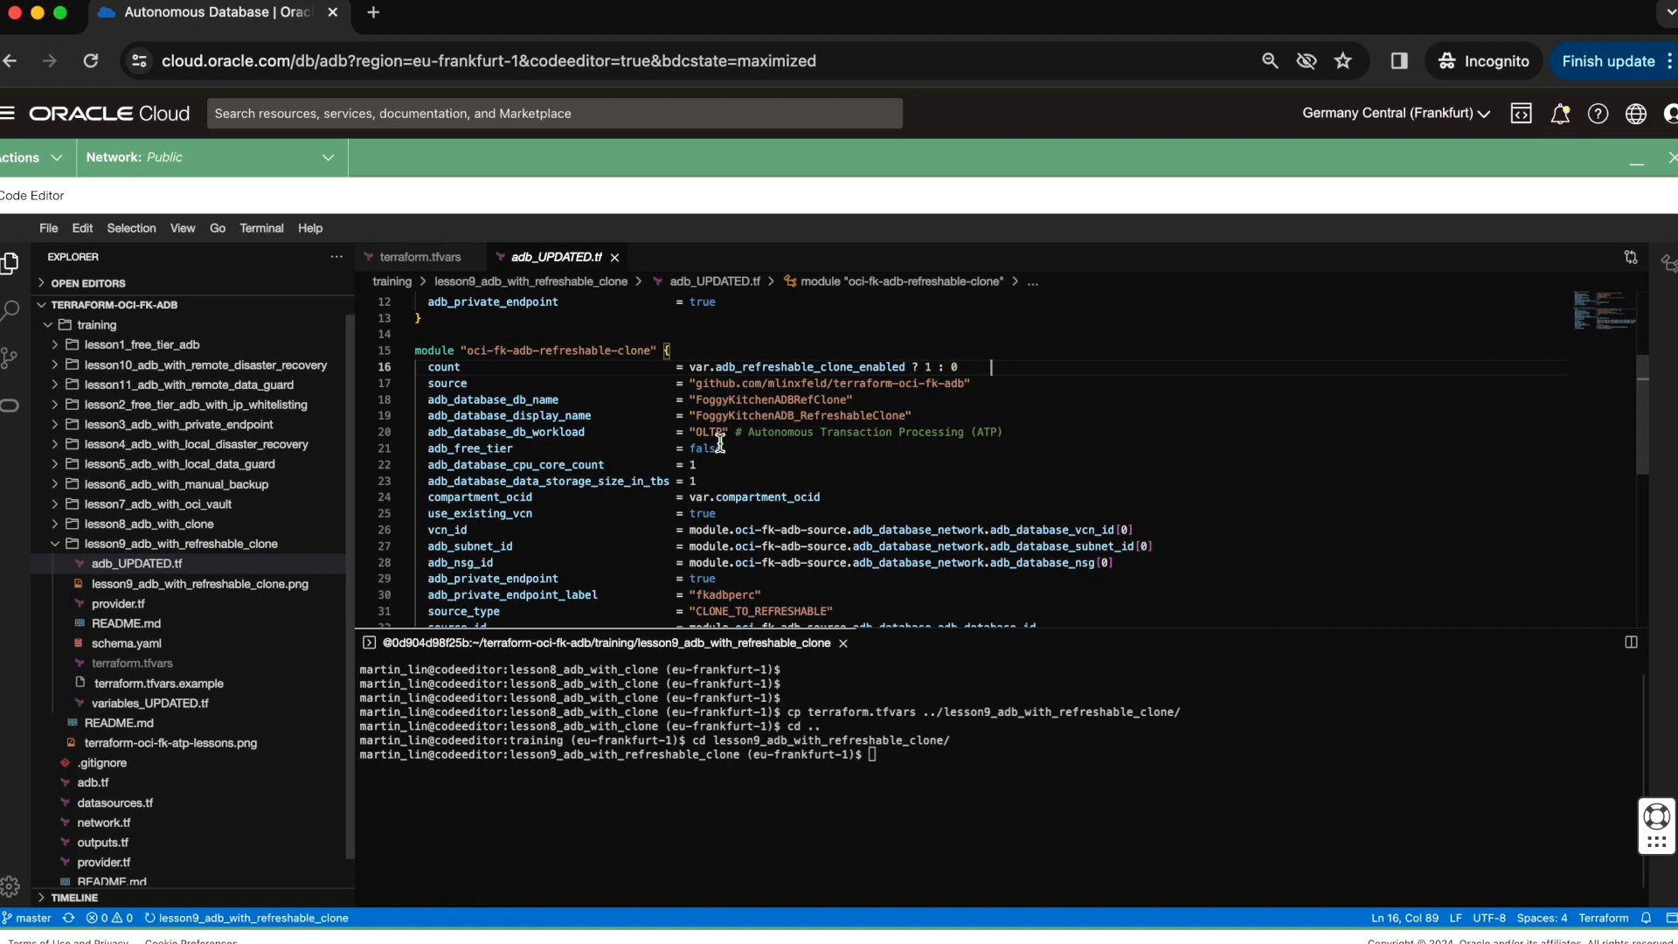
scroll(724, 415, "up", 4)
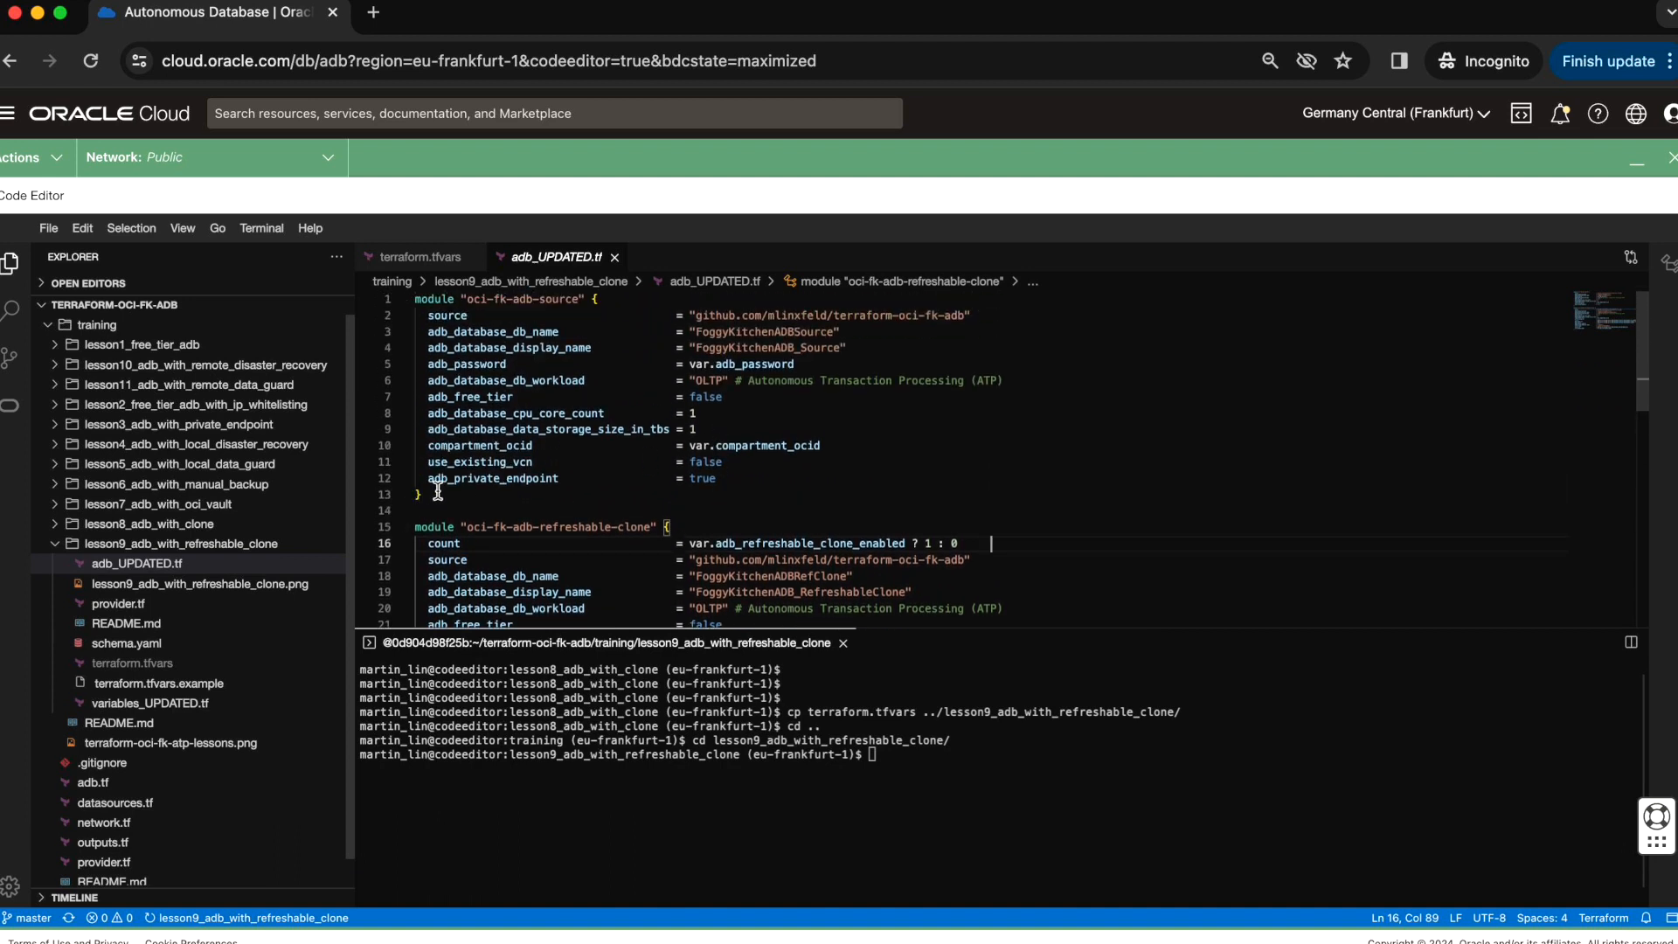
scroll(721, 472, "down", 1)
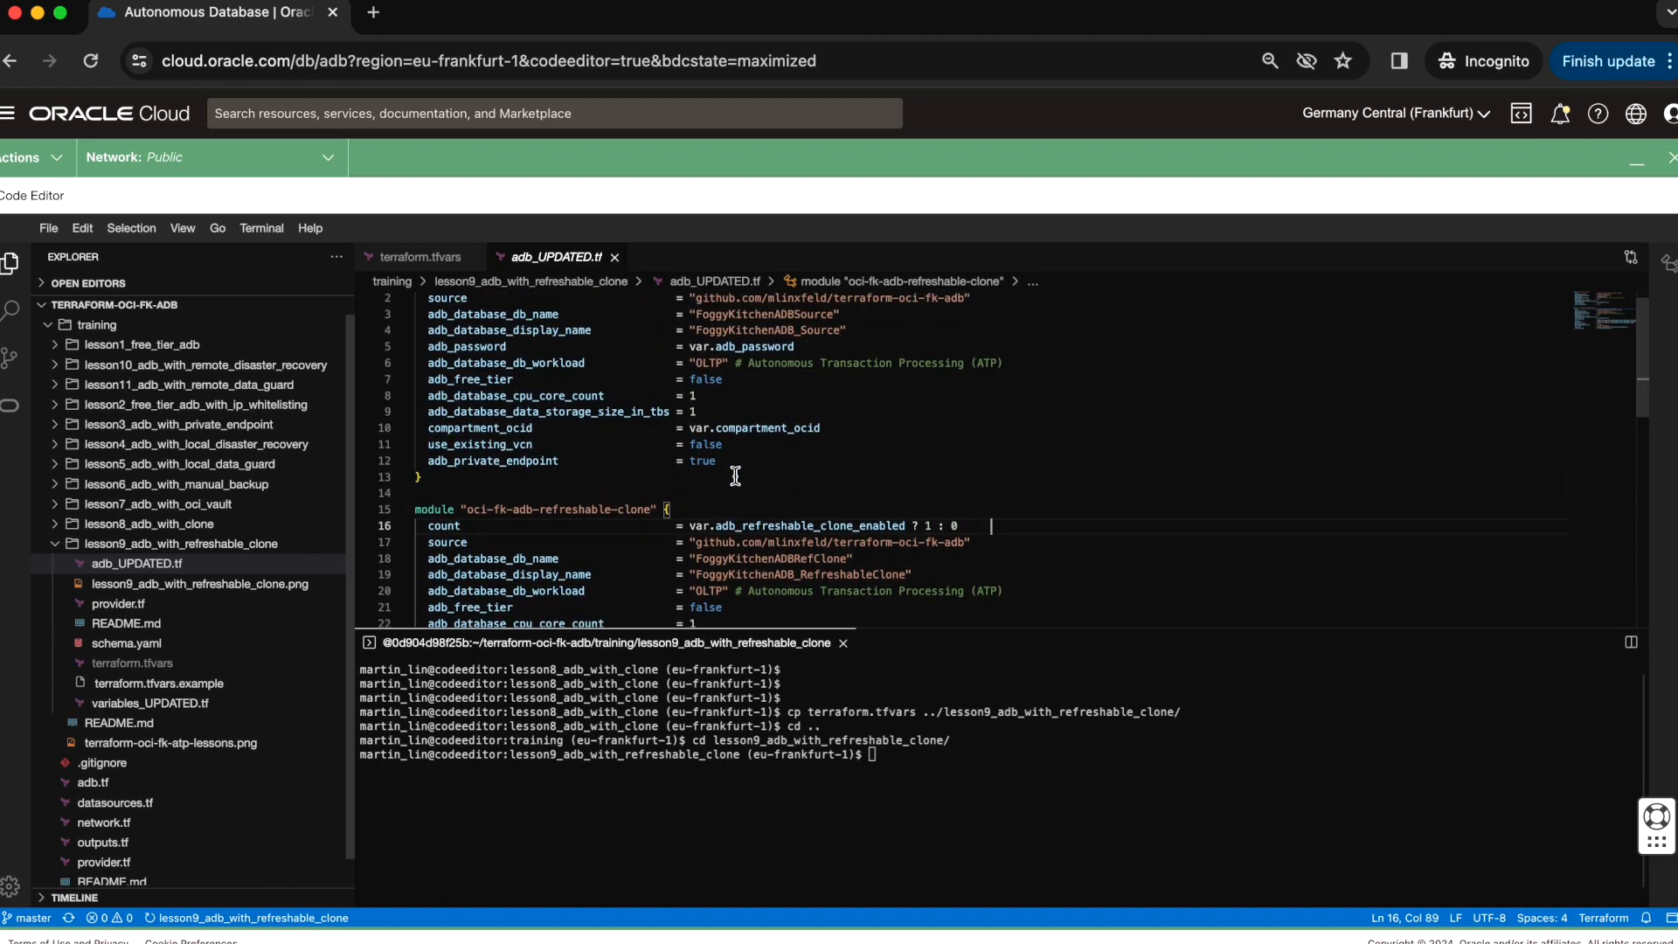
scroll(735, 476, "down", 1)
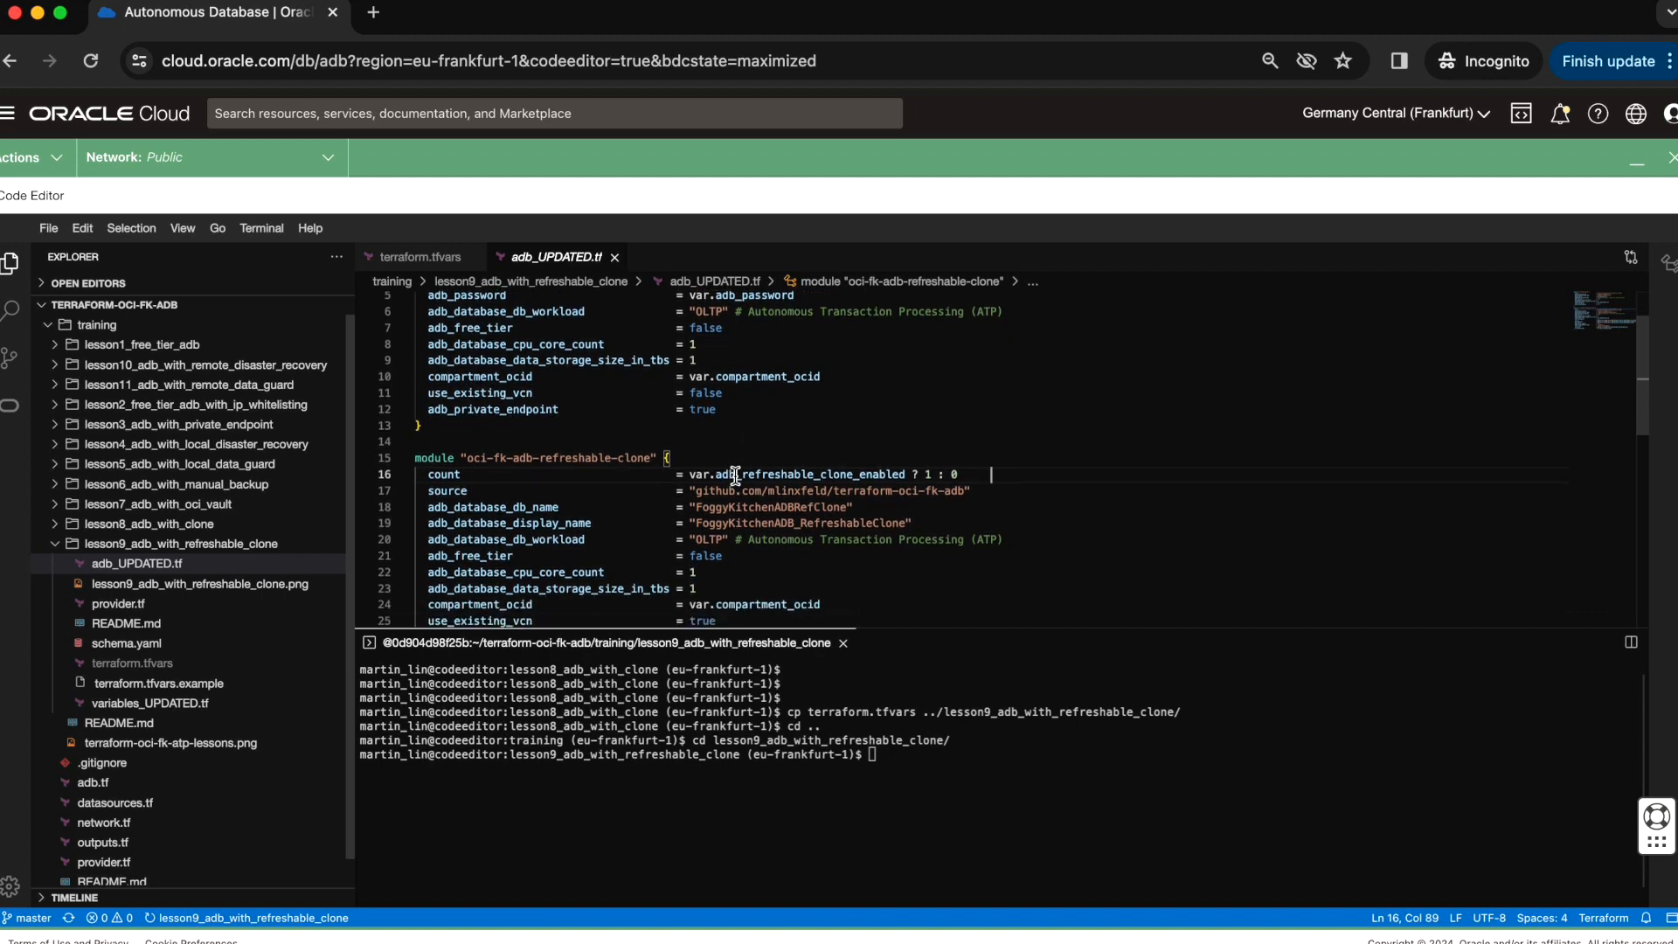
scroll(735, 475, "down", 3)
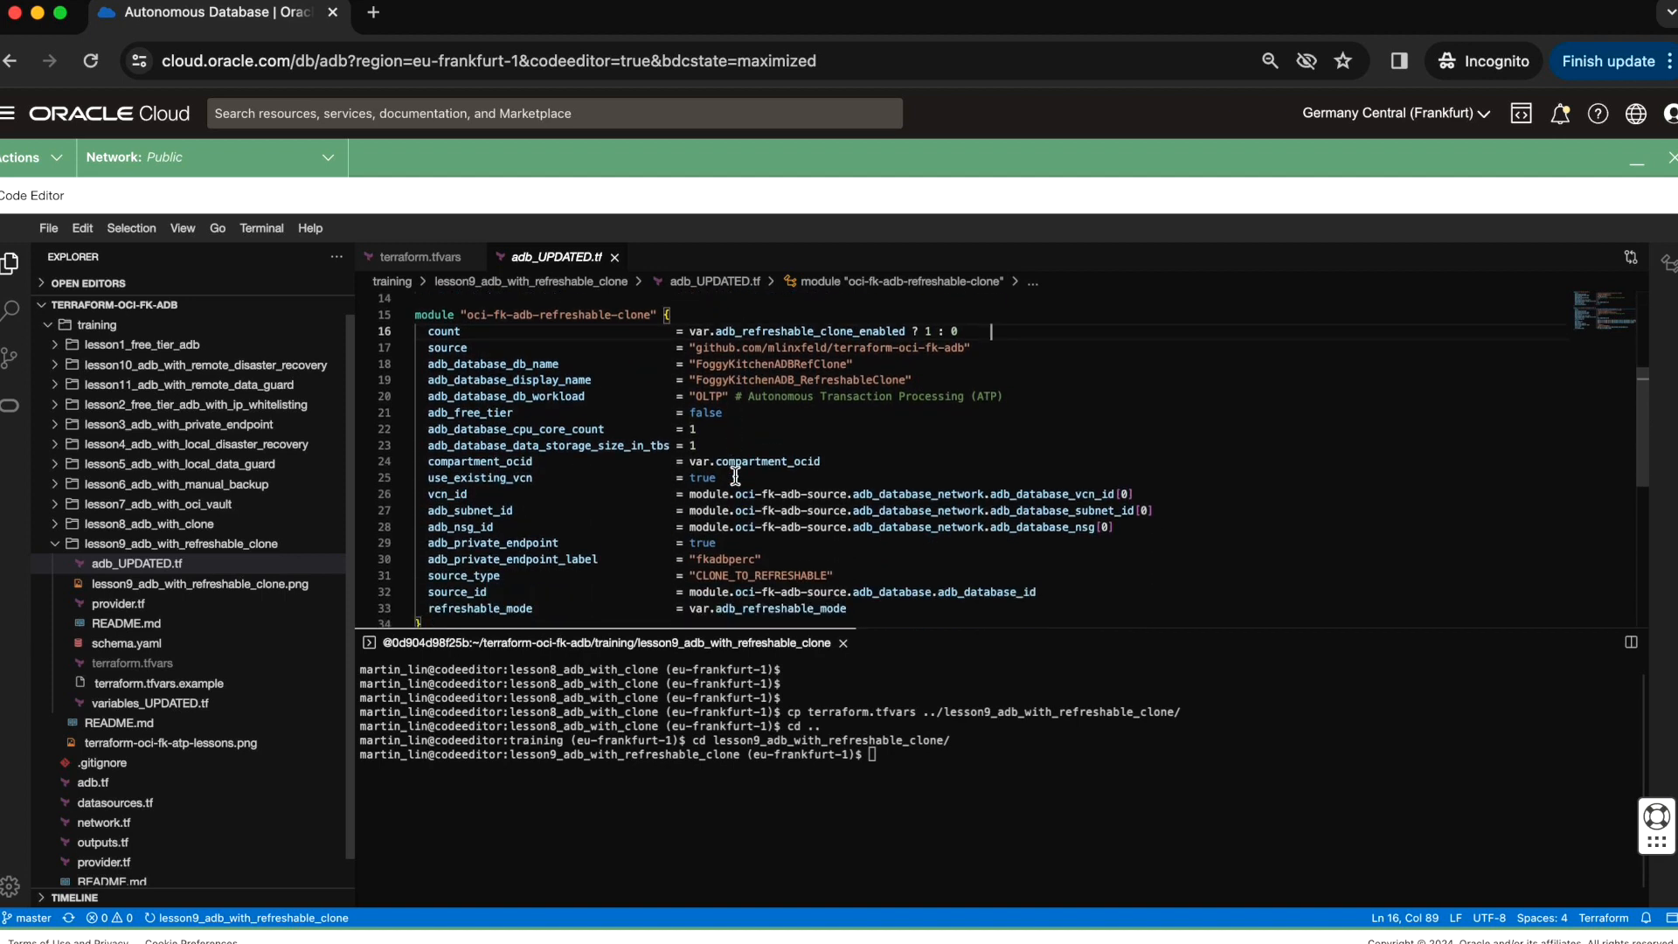
scroll(679, 445, "down", 2)
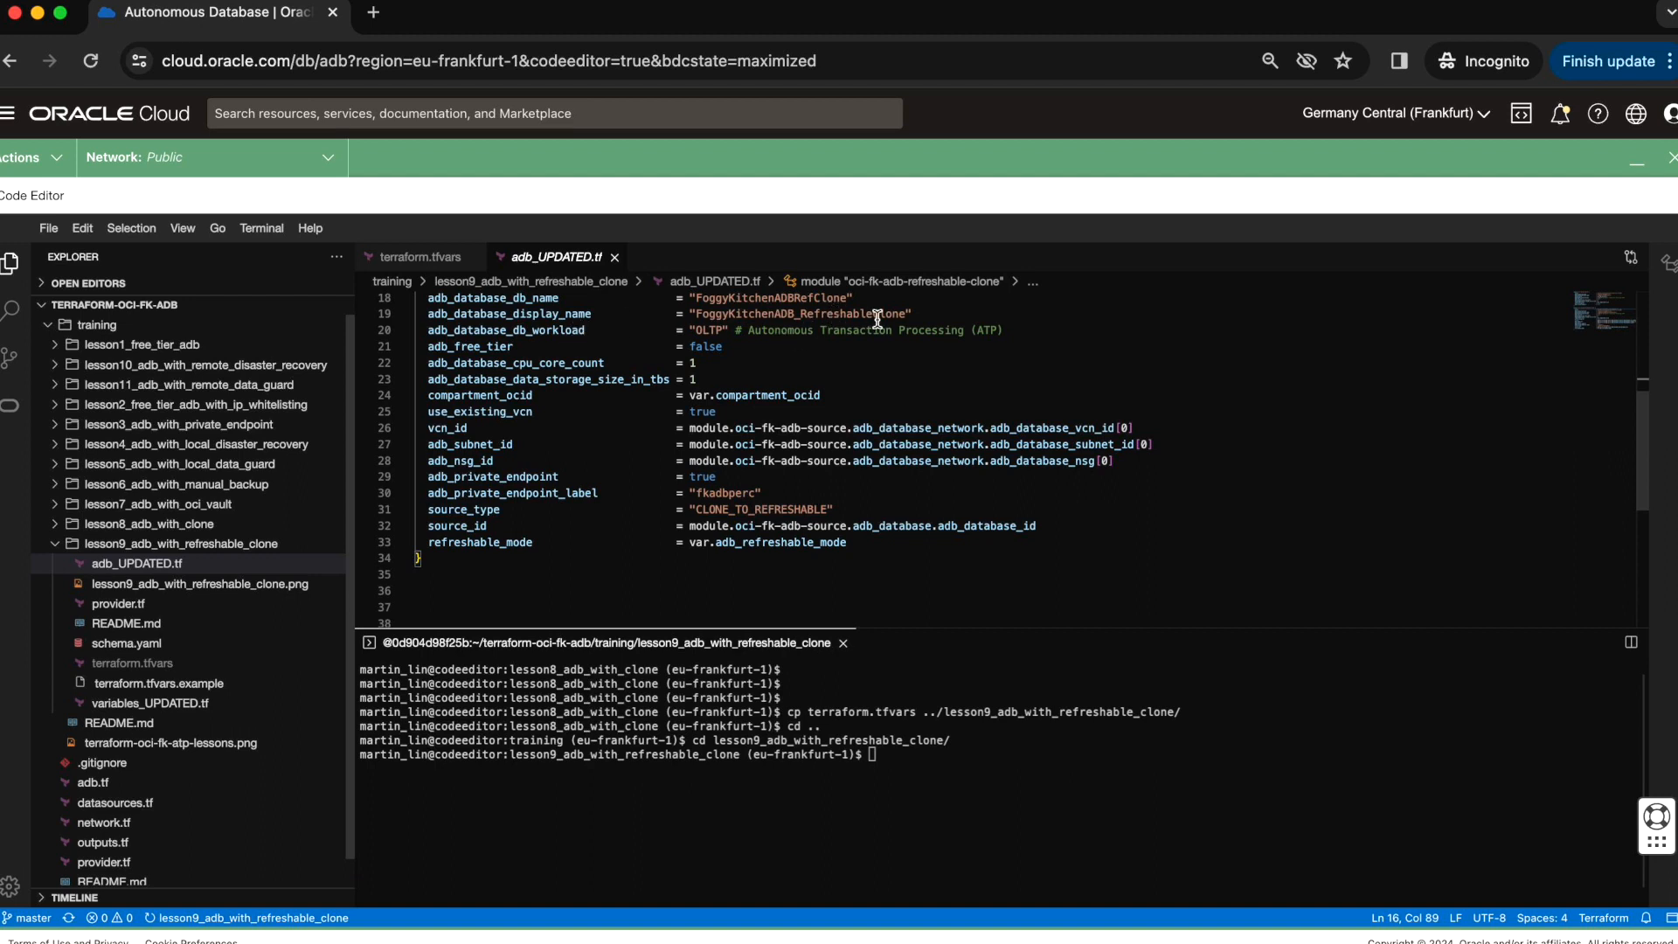
- Examine the clone module's source_type, source_id and refreshable_mode arguments and the adb_refreshable_mode variable in variables_UPDATED.tf
left_click_drag(855, 542, 422, 510)
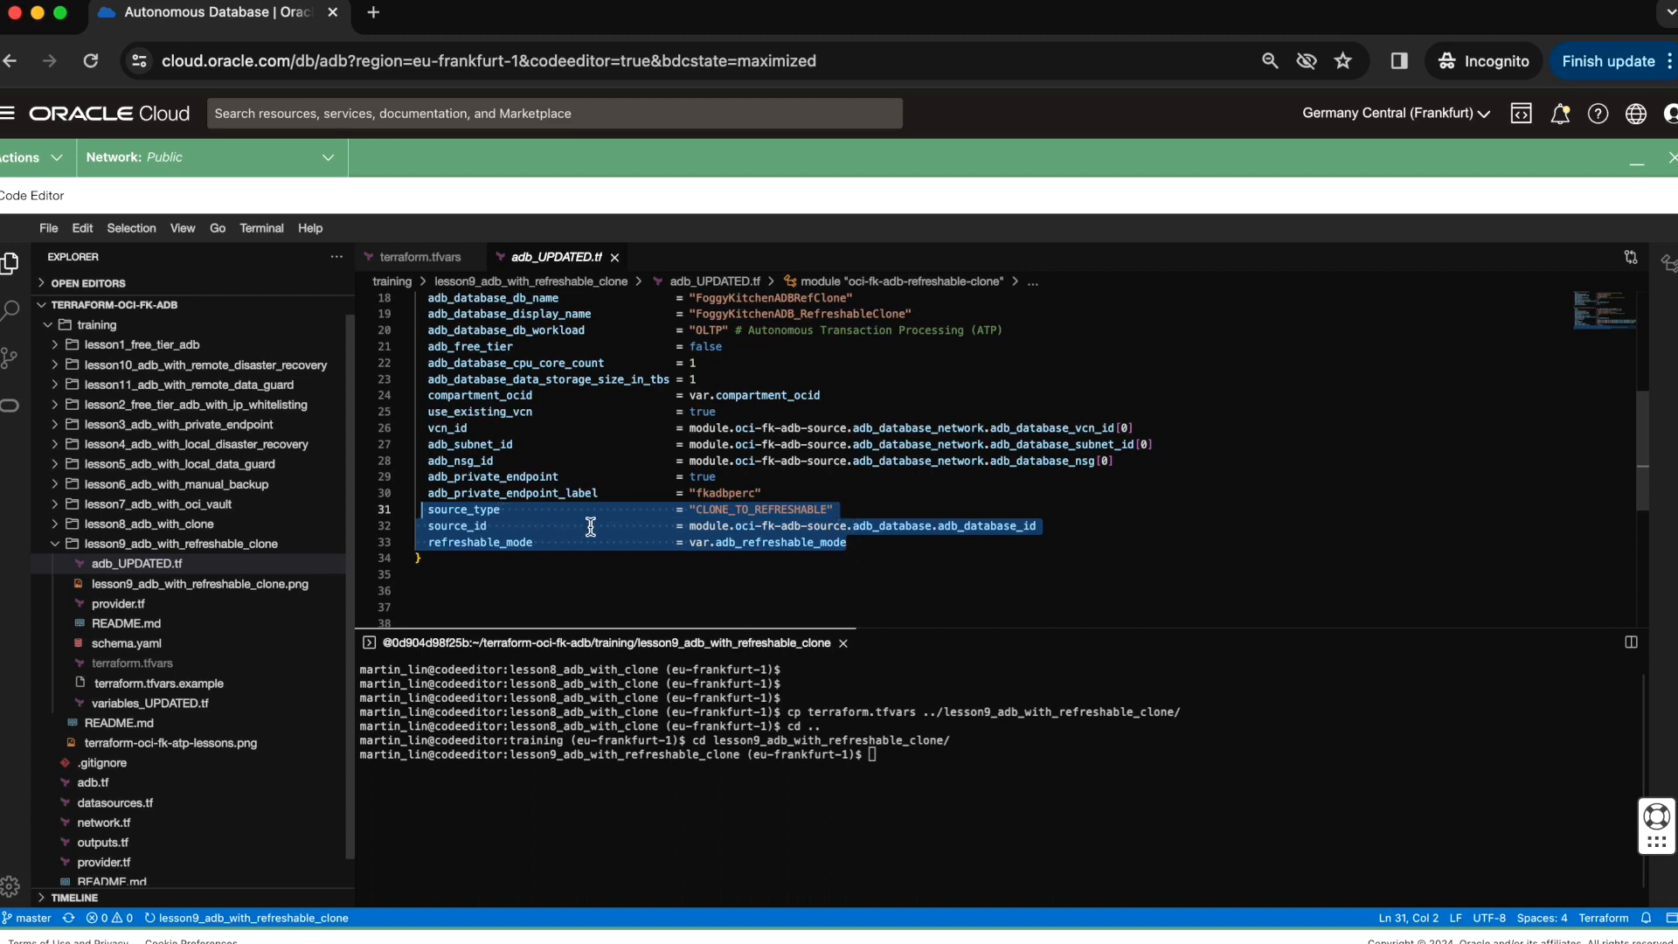
left_click(868, 544)
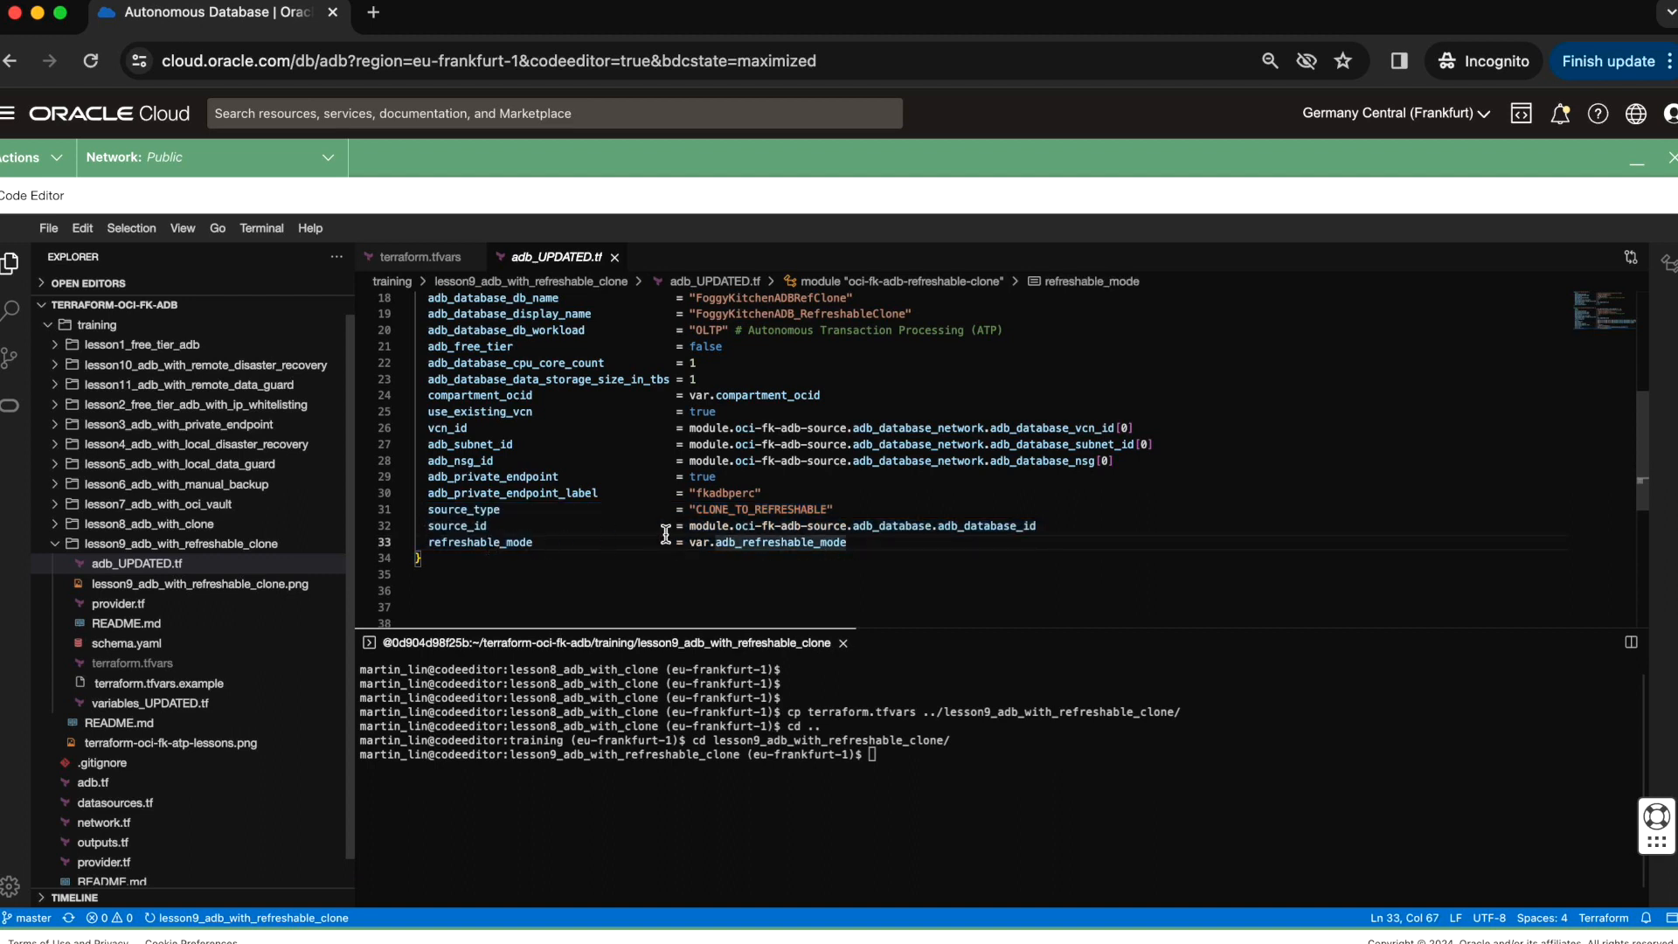
left_click(489, 543)
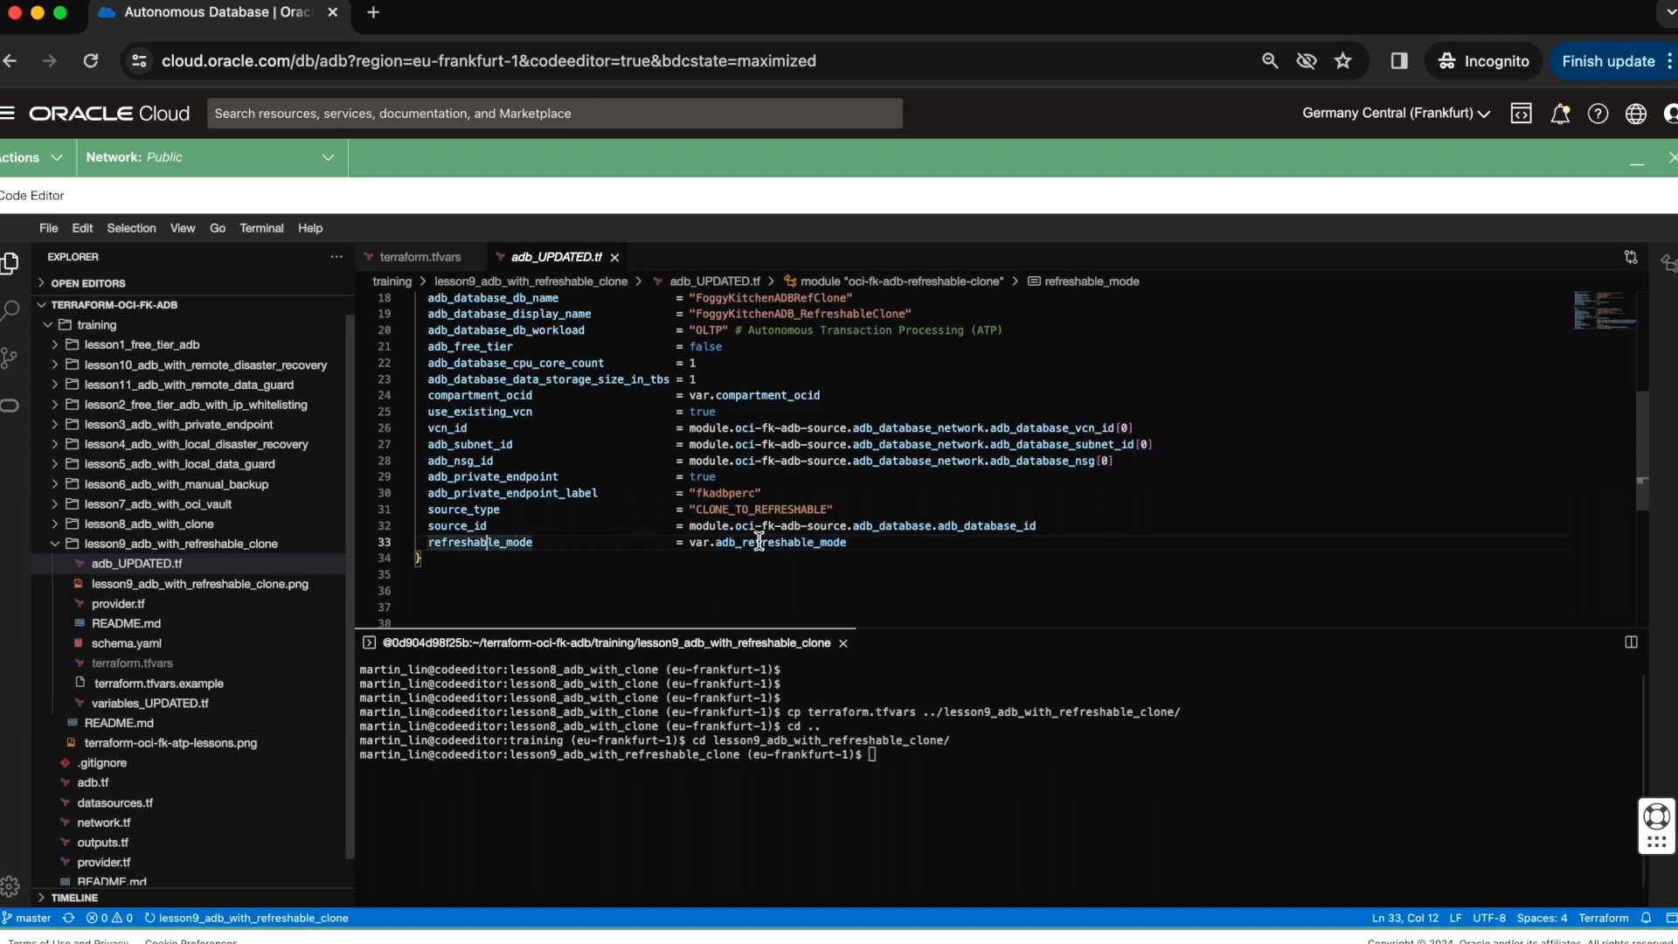
left_click(180, 706)
left_click_drag(422, 463, 408, 429)
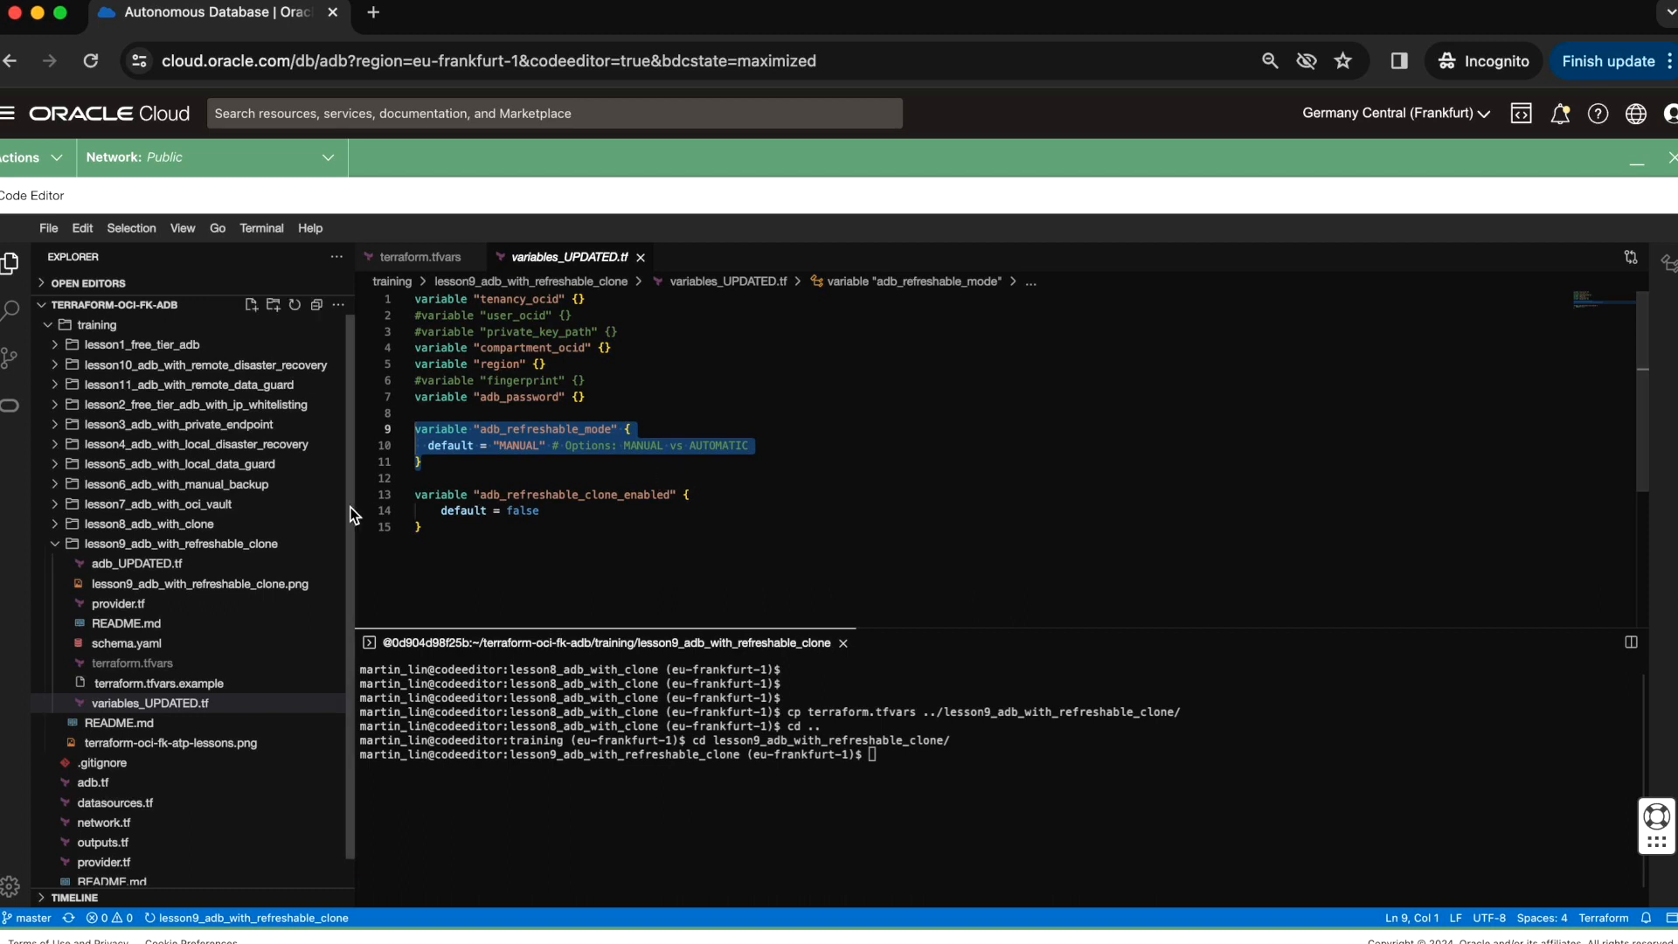
left_click(140, 563)
scroll(542, 483, "down", 4)
scroll(686, 478, "down", 3)
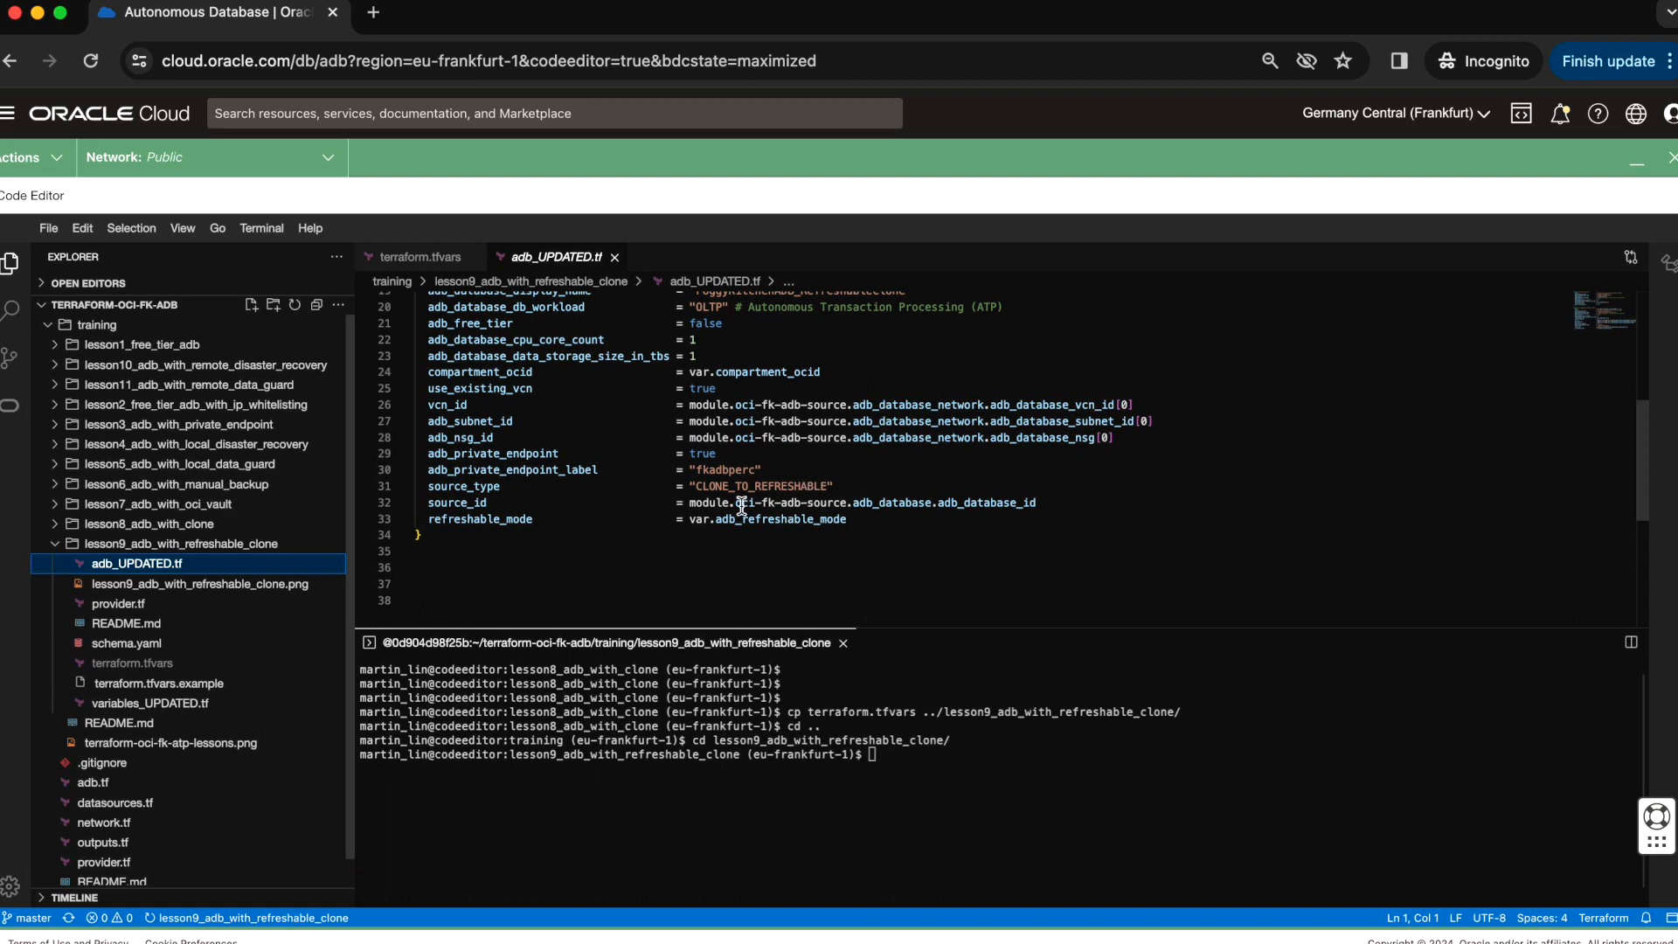
- Initialize Terraform in the lesson9_adb_with_refreshable_clone directory with terraform init
left_click(881, 811)
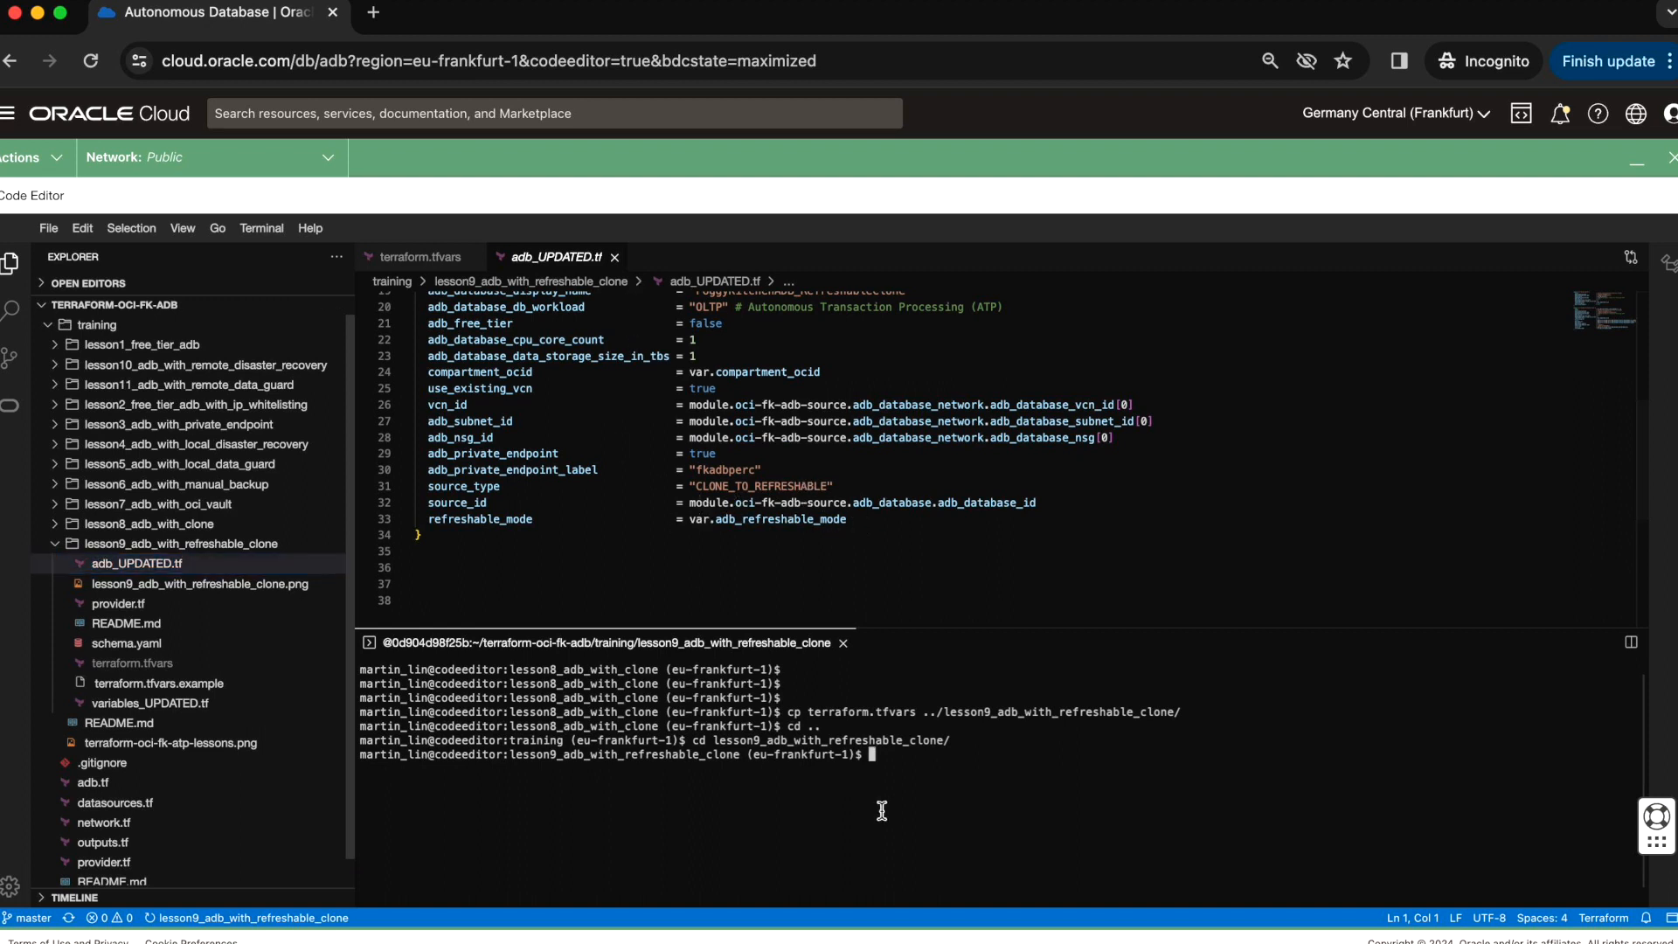
type("c")
type("erraform init")
key("Return")
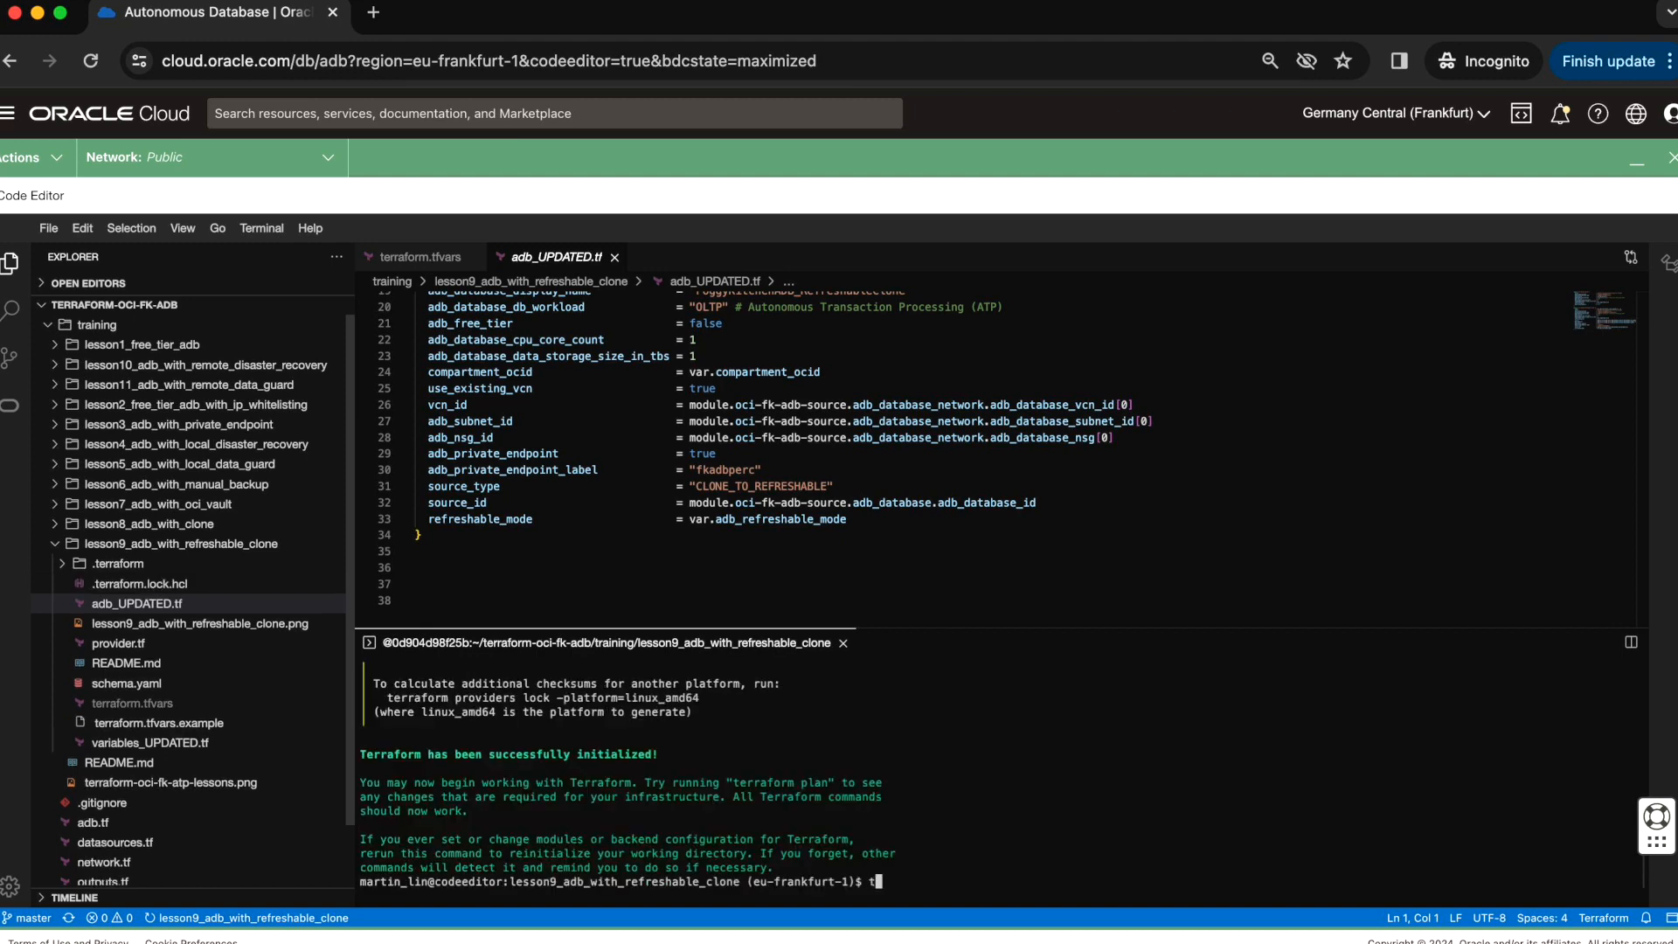
- Run terraform apply for the lesson9 configuration, enlarge the terminal area and approve the plan with yes
type("aform apply")
key("Return")
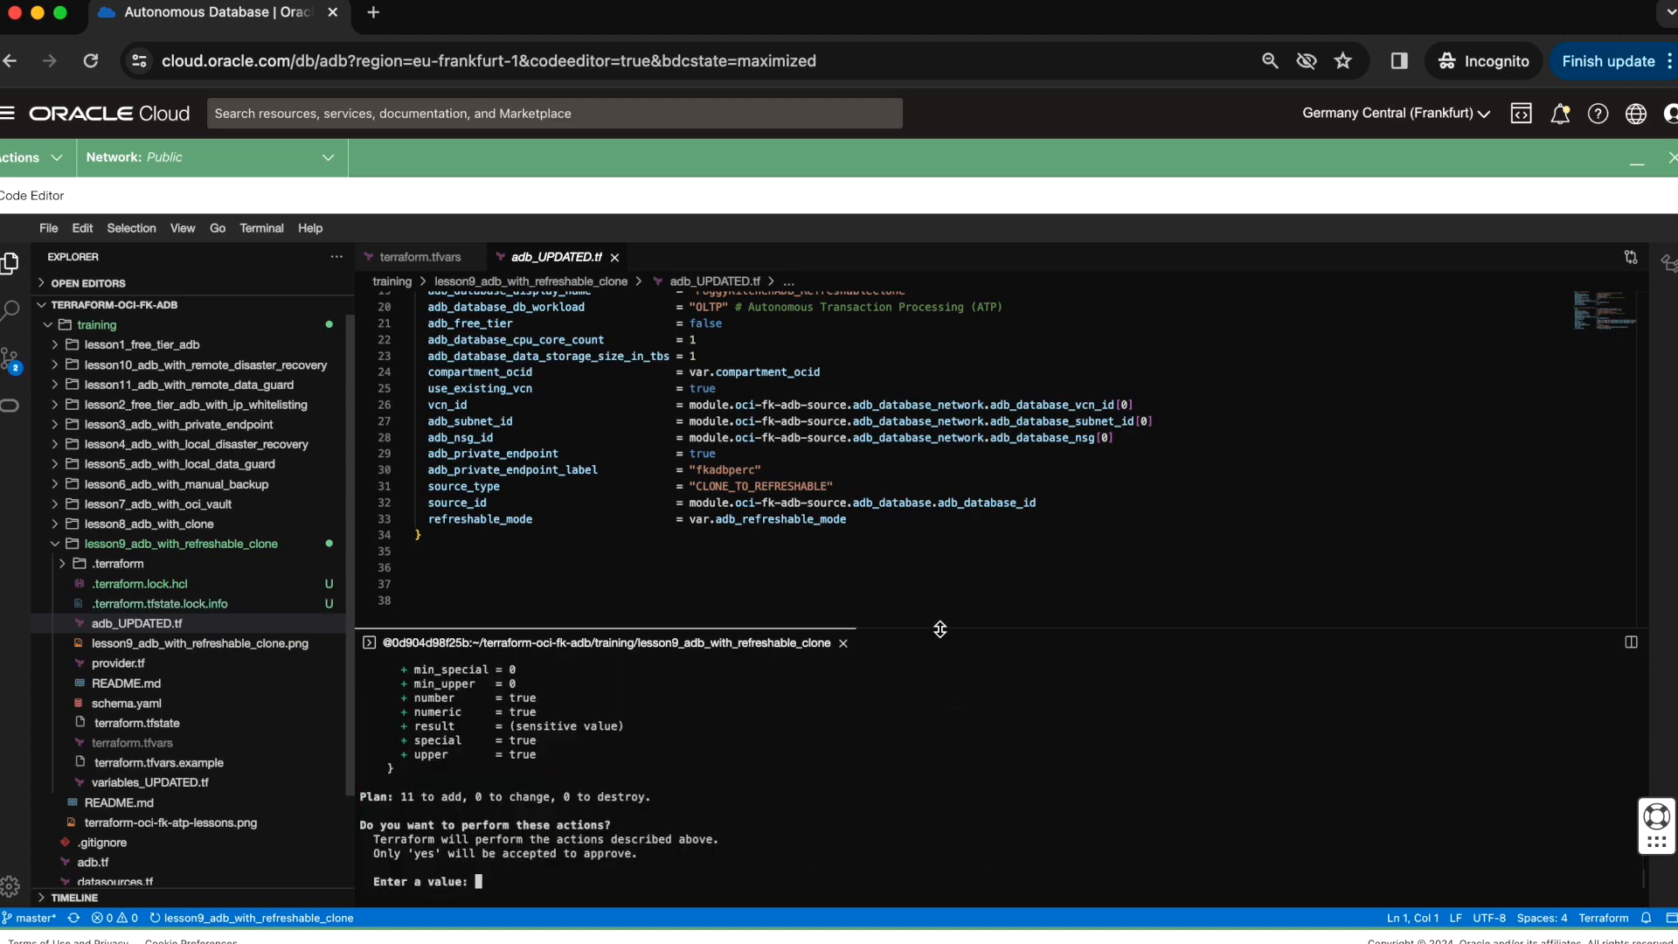
left_click_drag(941, 629, 931, 395)
type("yes")
key("Return")
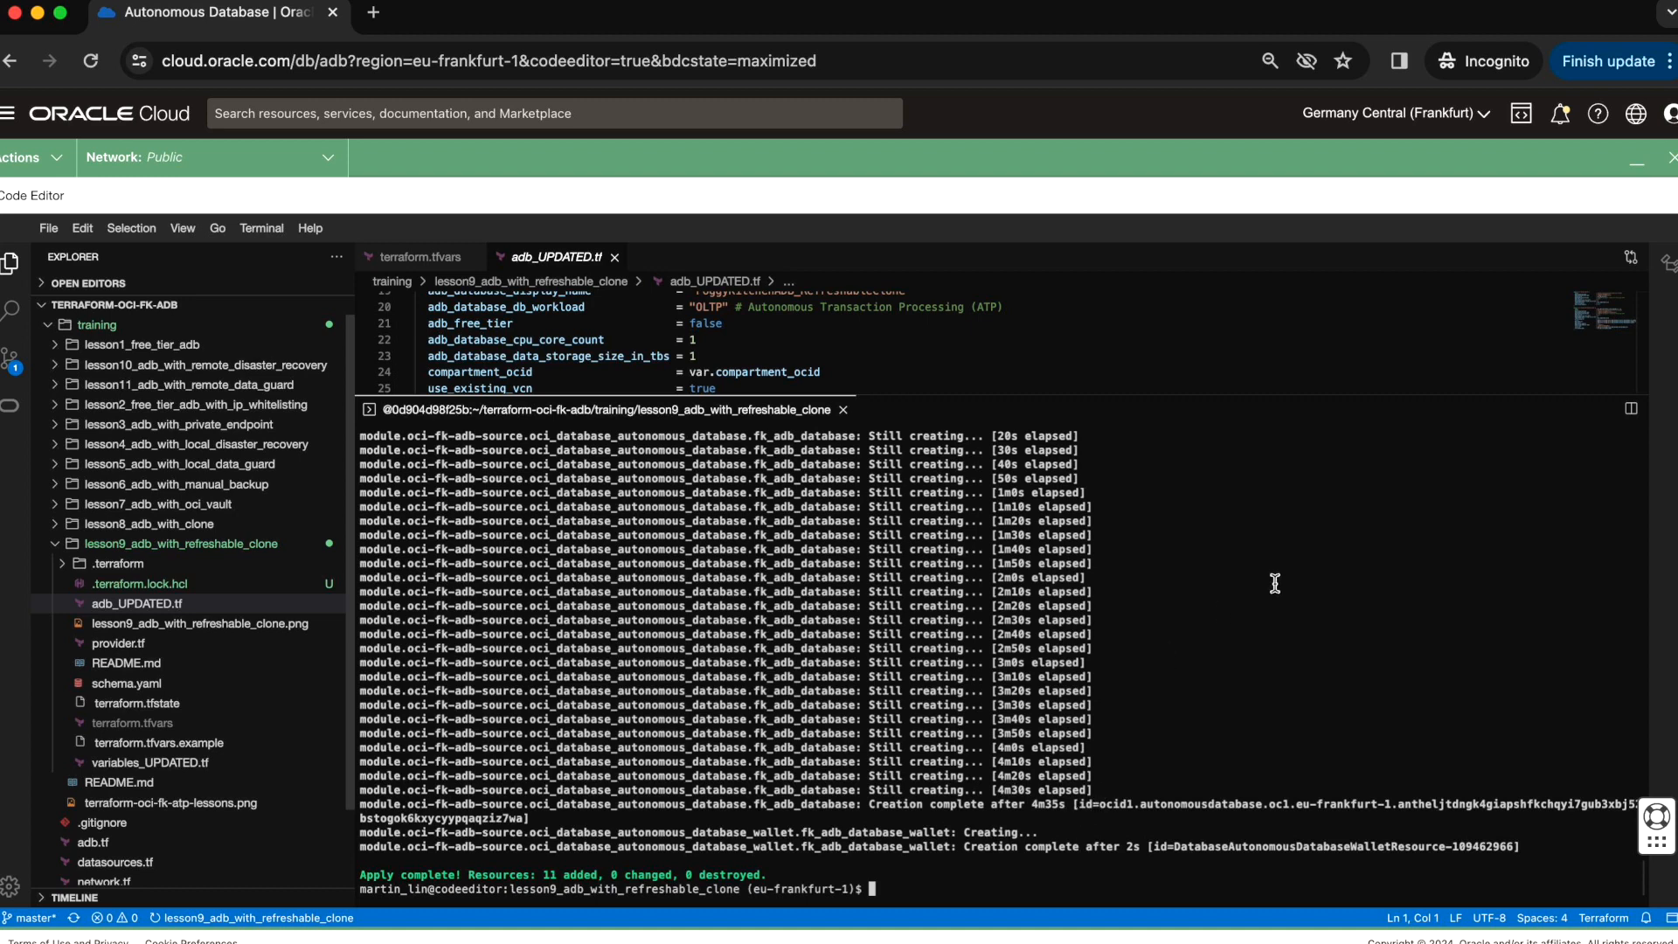
- Review the FoggyKitchenADB_Source database's details page in the Oracle Cloud console and return to the Code Editor
left_click(1633, 164)
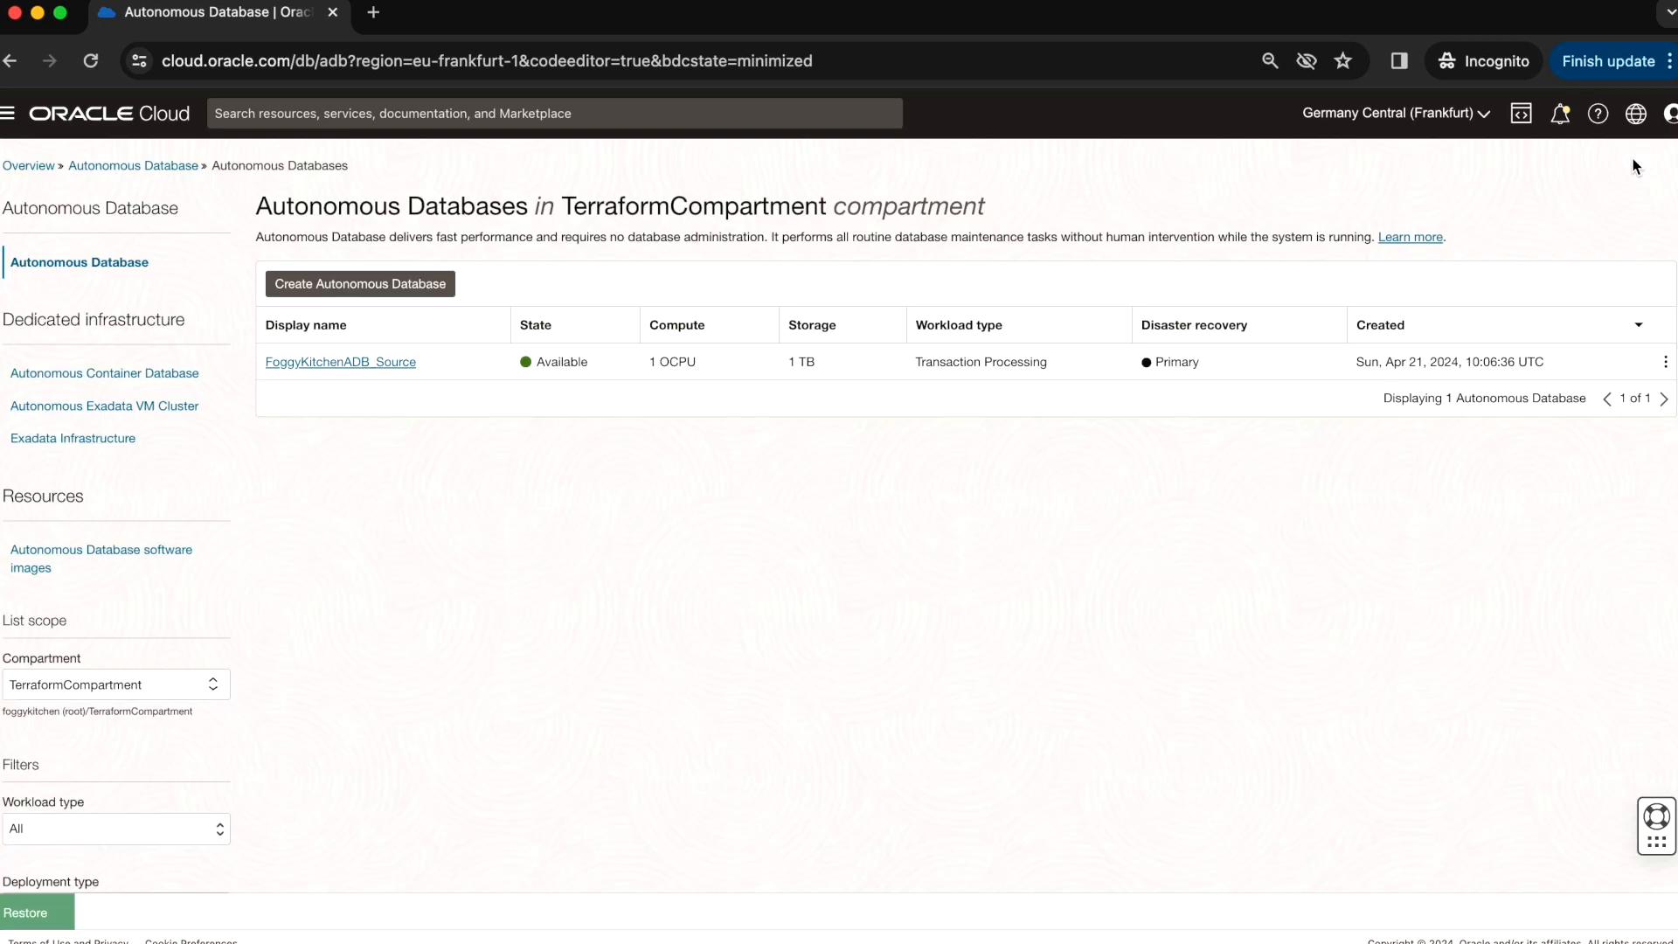
left_click(387, 368)
scroll(424, 471, "down", 15)
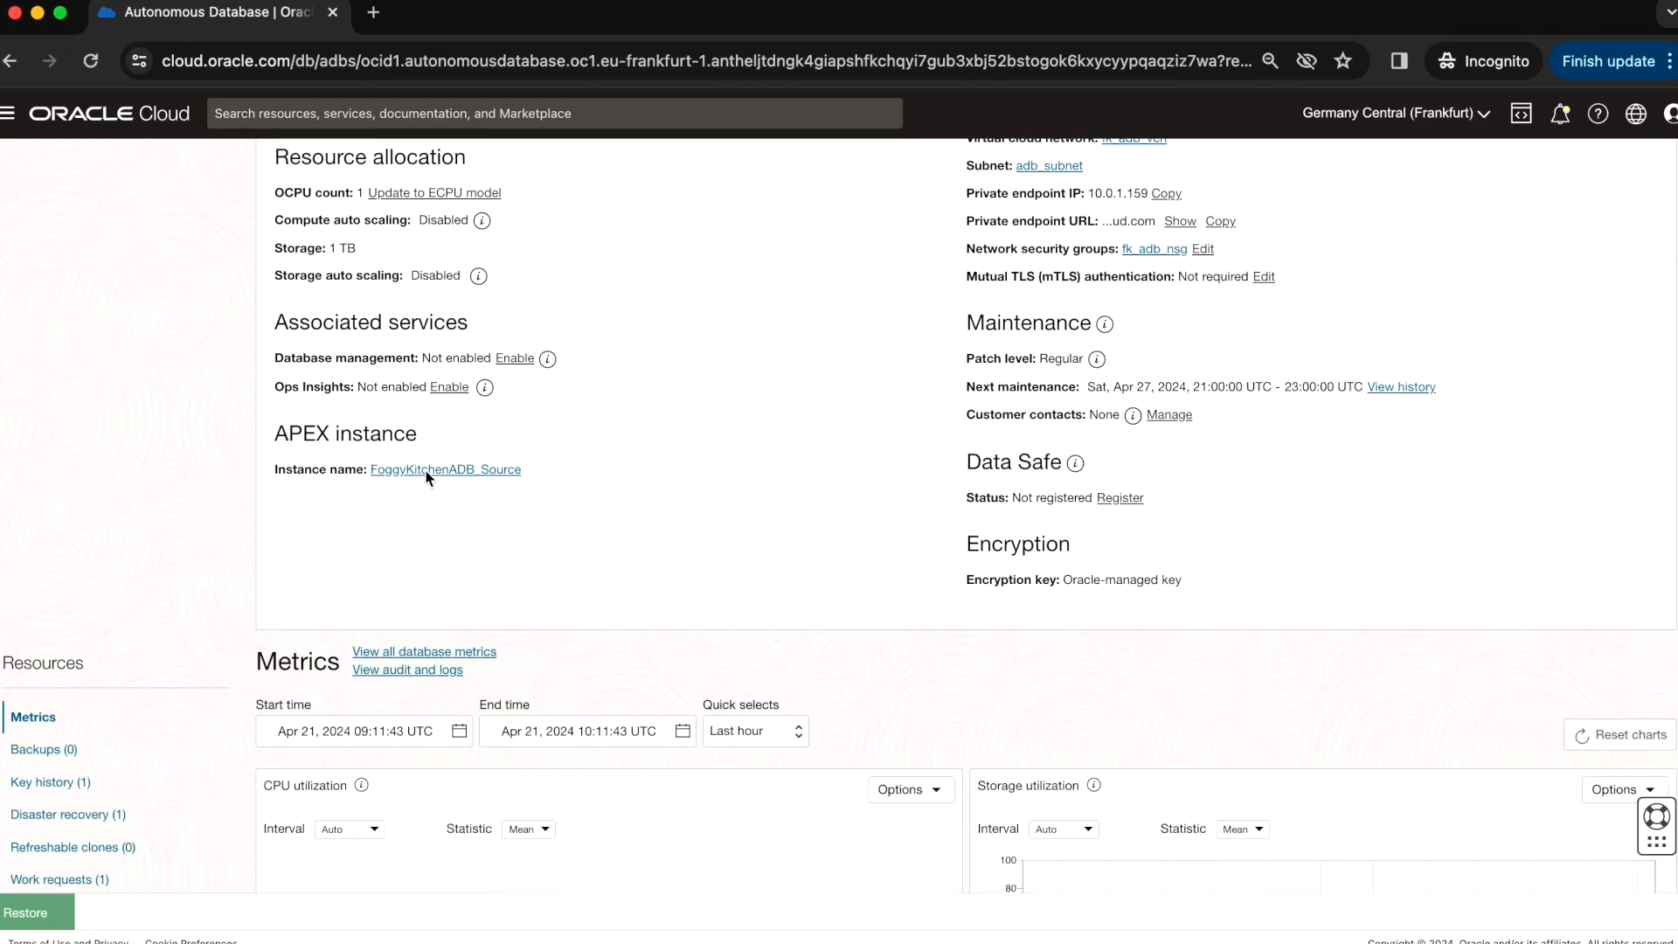
scroll(424, 470, "up", 10)
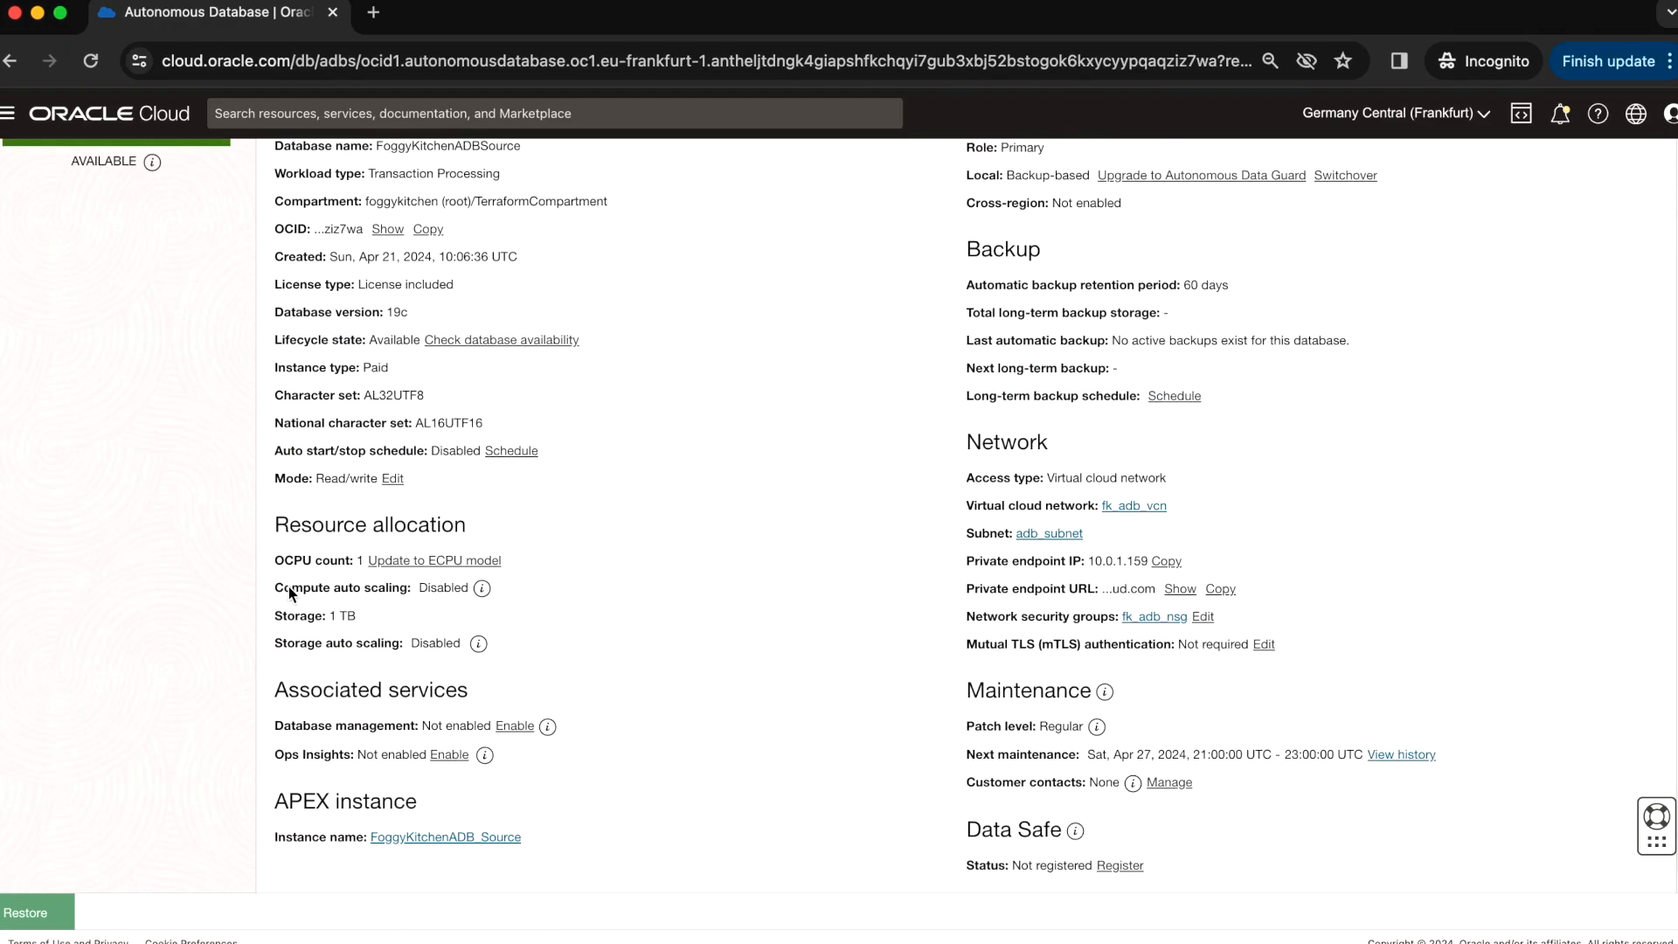
left_click(35, 914)
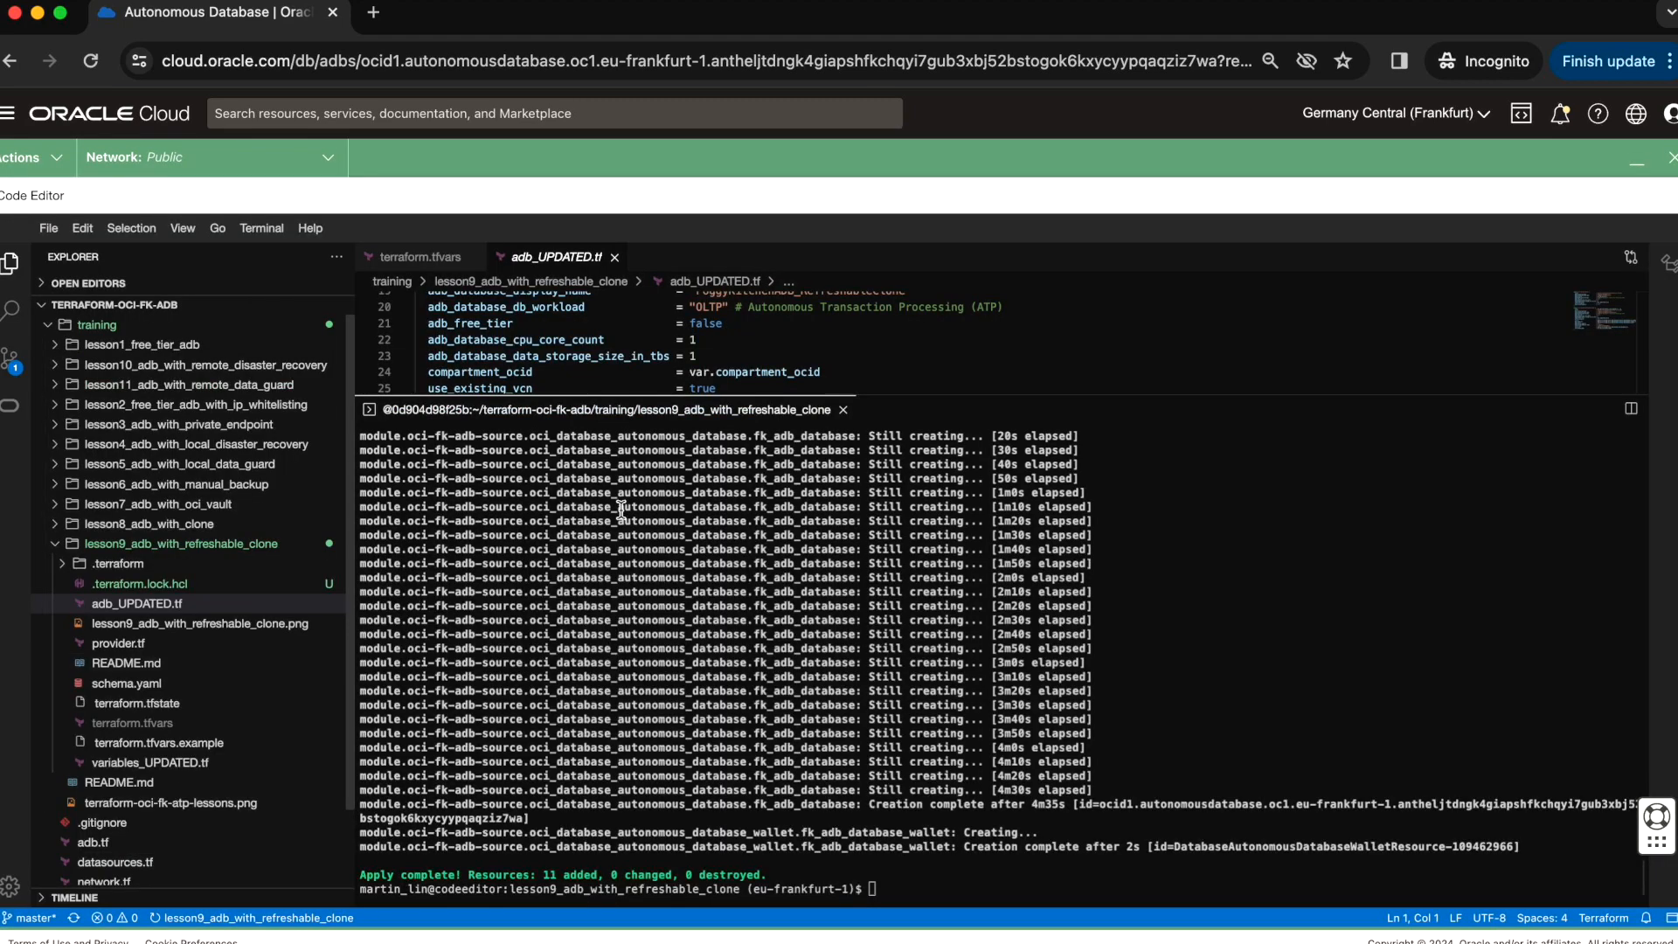
- Set adb_refreshable_clone_enabled to true in the lesson9 terraform.tfvars file and save it
left_click(161, 725)
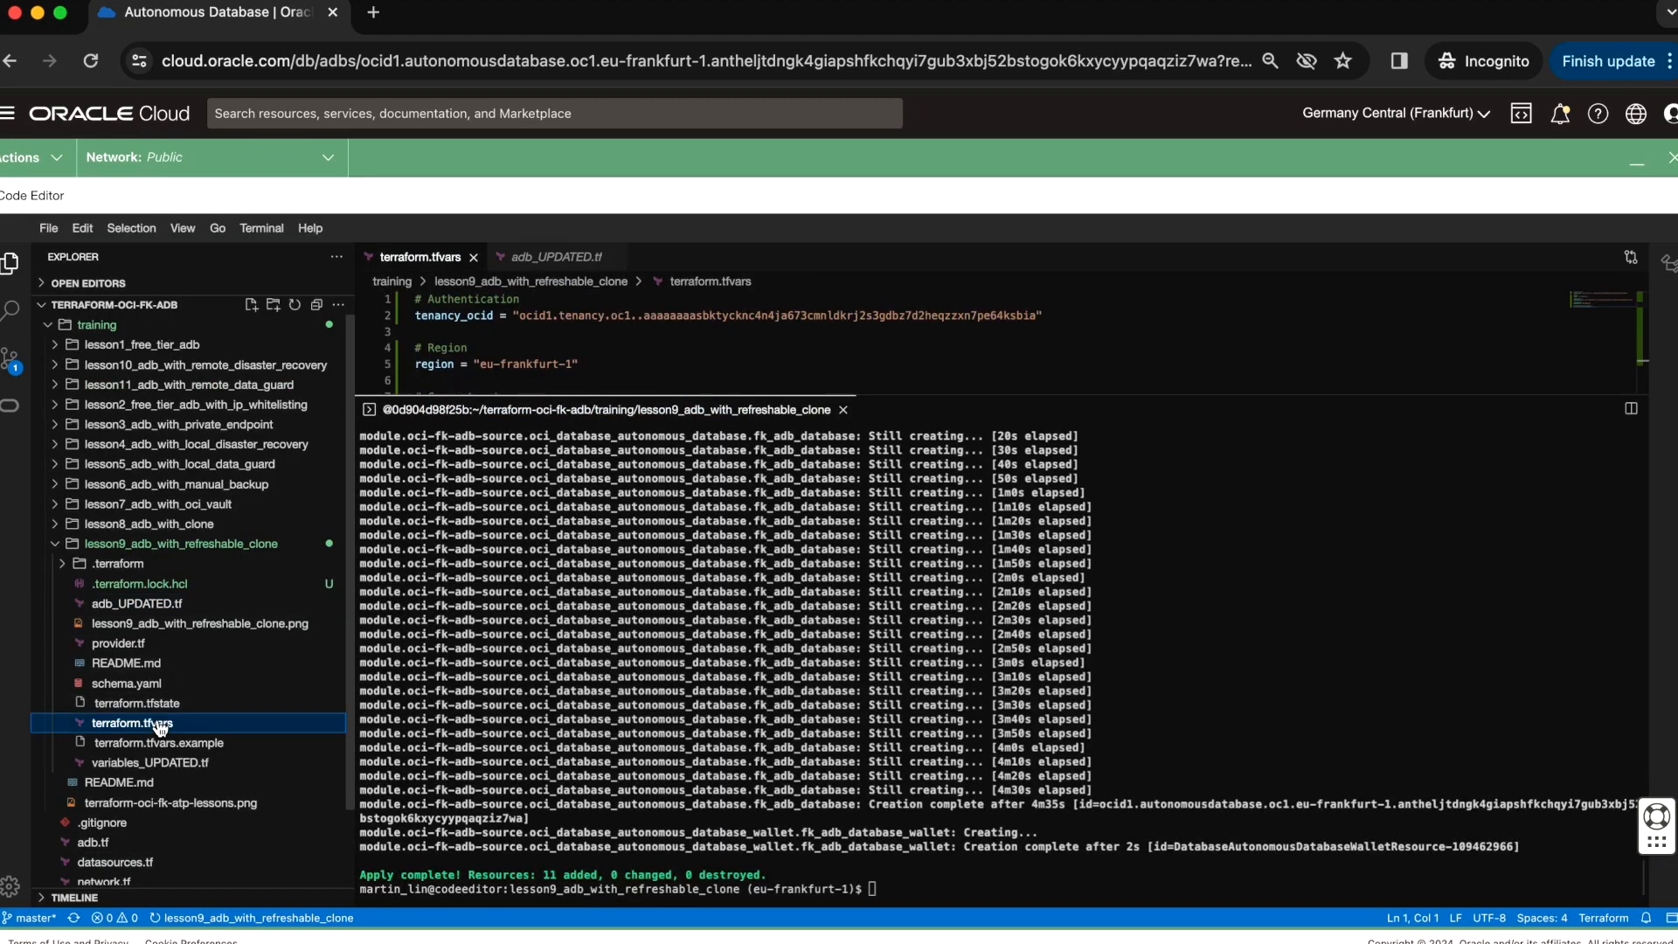
left_click_drag(661, 390, 656, 600)
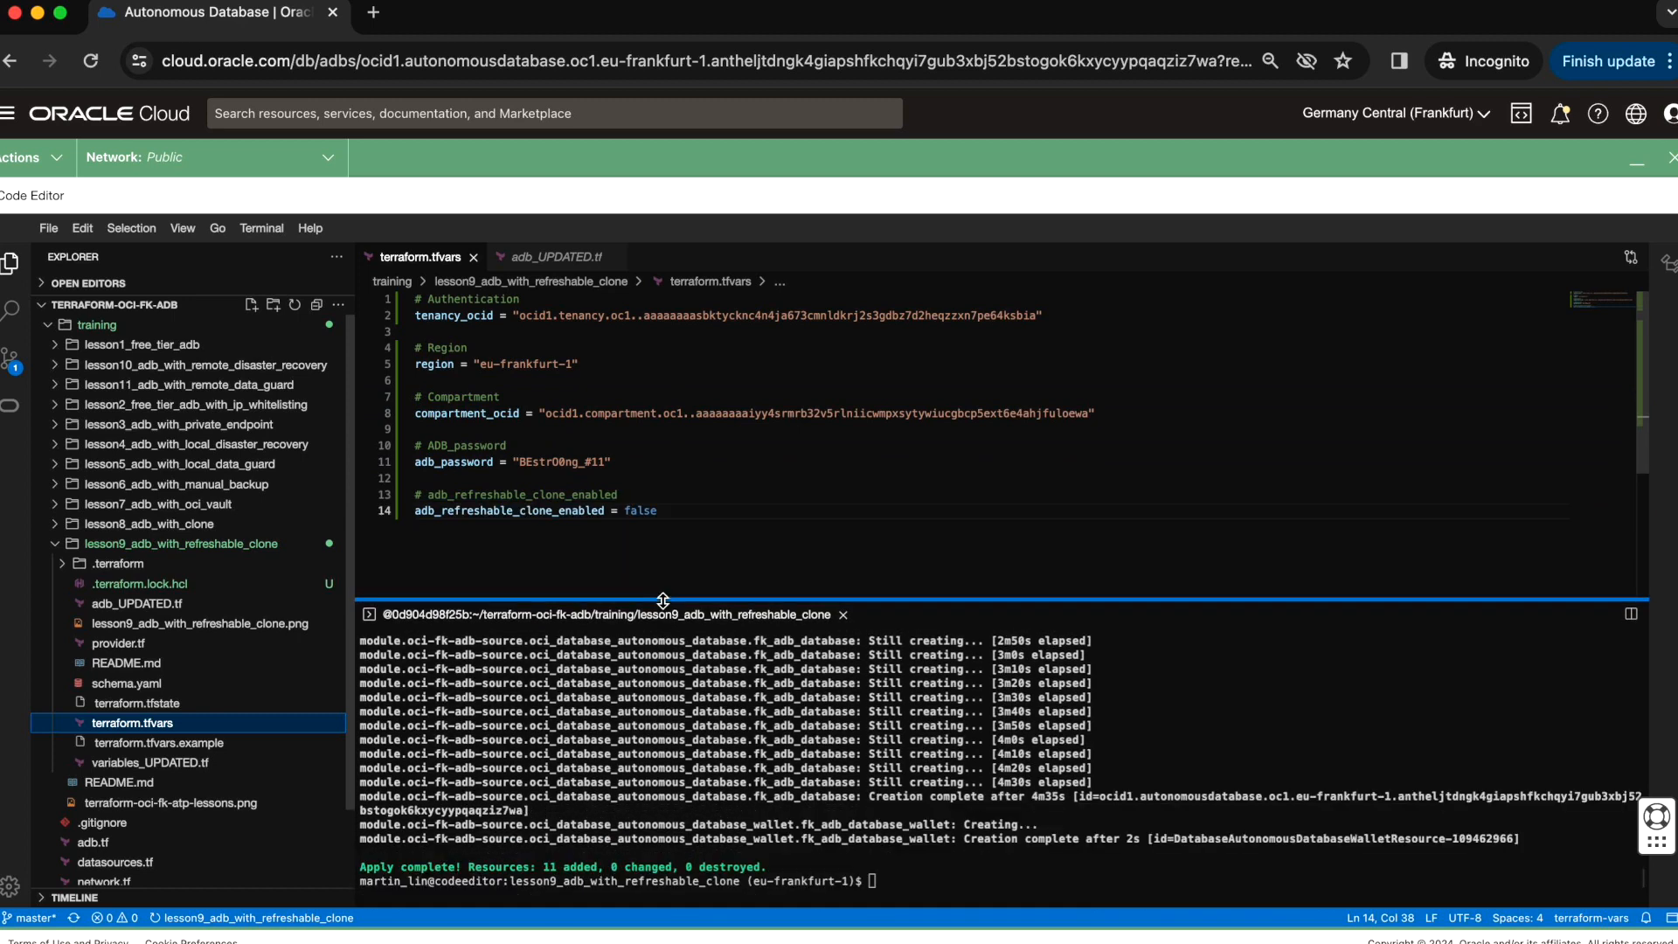
double_click(641, 510)
type("true")
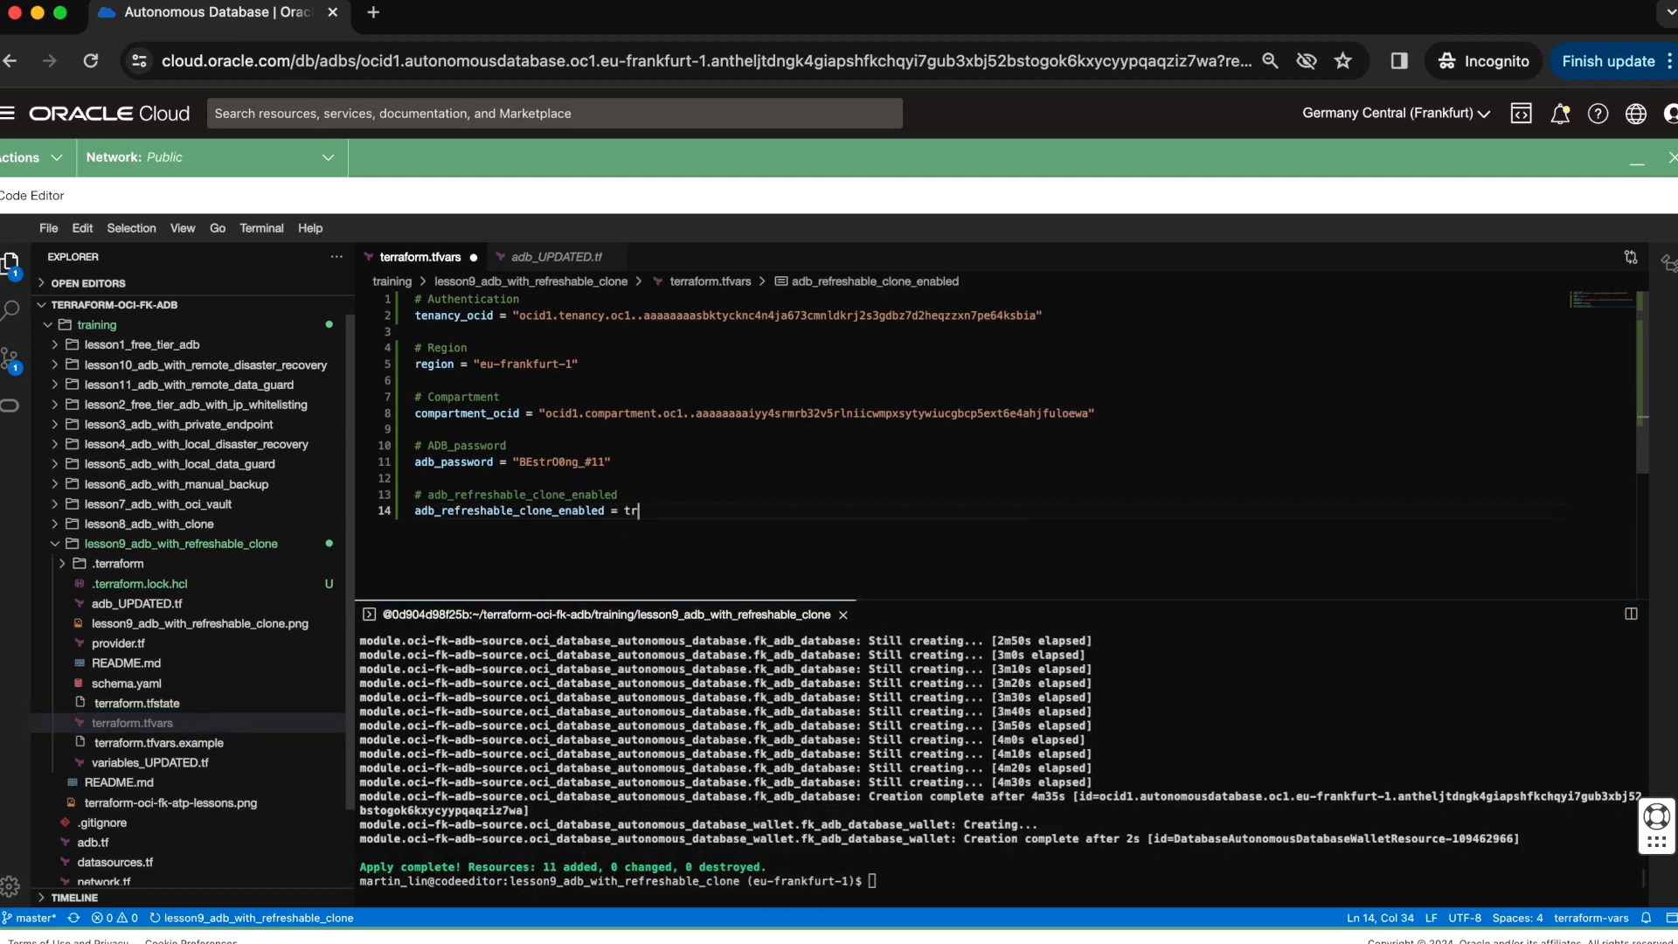
left_click(63, 226)
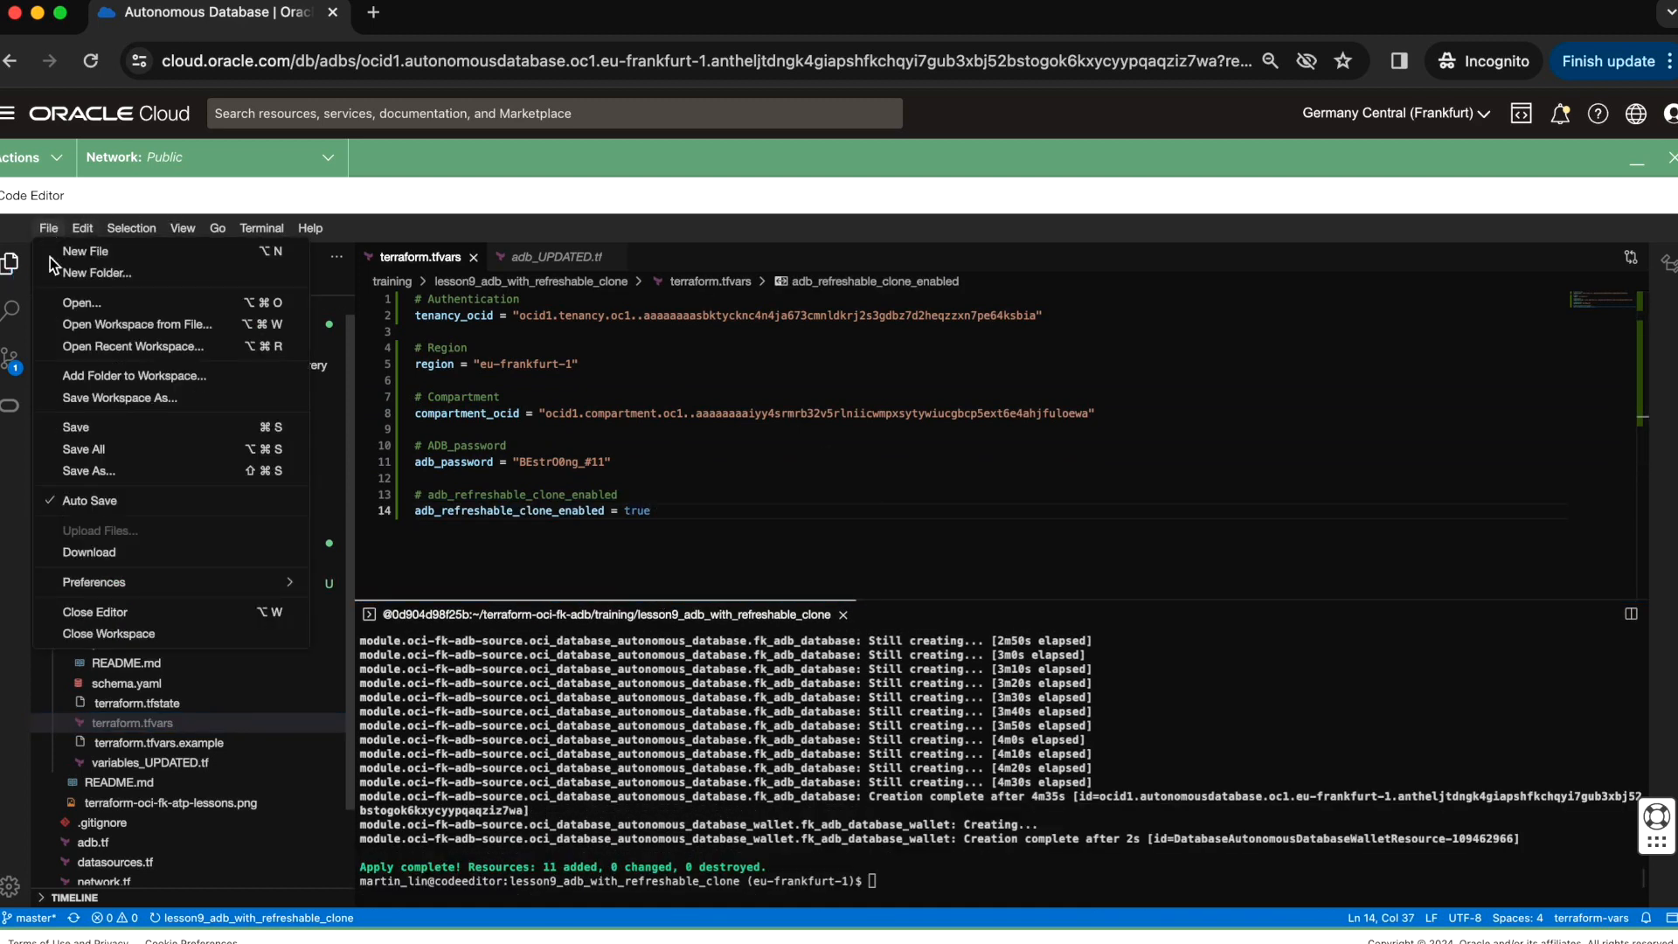
left_click(98, 429)
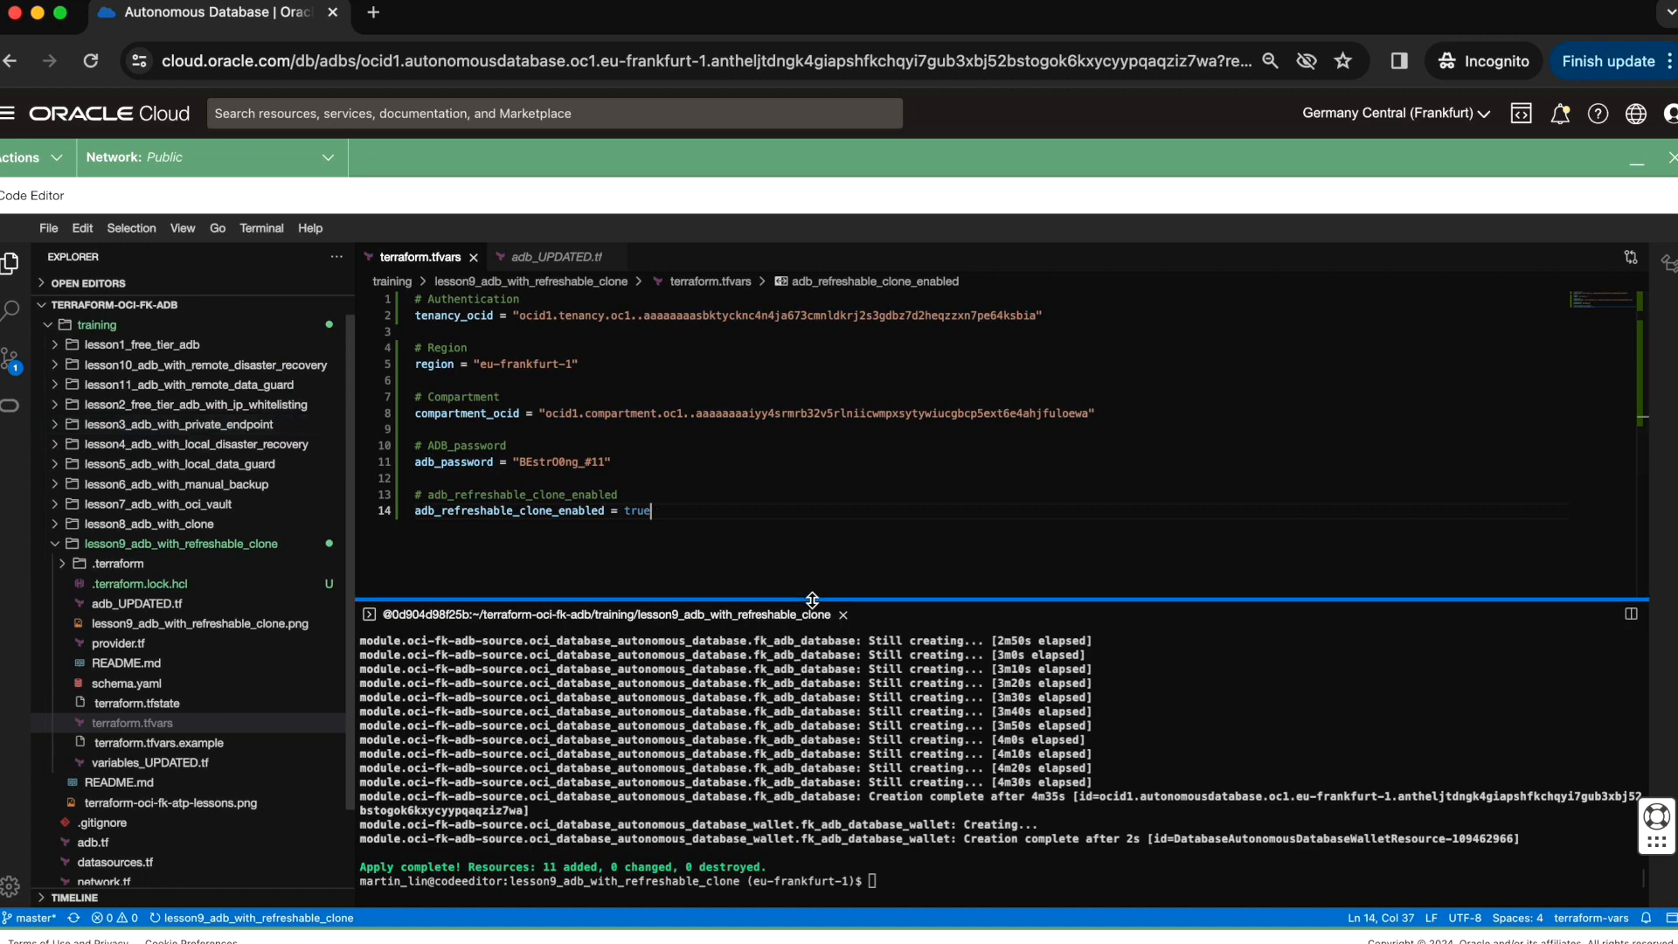
- Enlarge the terminal area and run terraform apply for the lesson9 configuration with the refreshable clone enabled
left_click_drag(812, 610, 813, 385)
type("erraform apply")
key("Return")
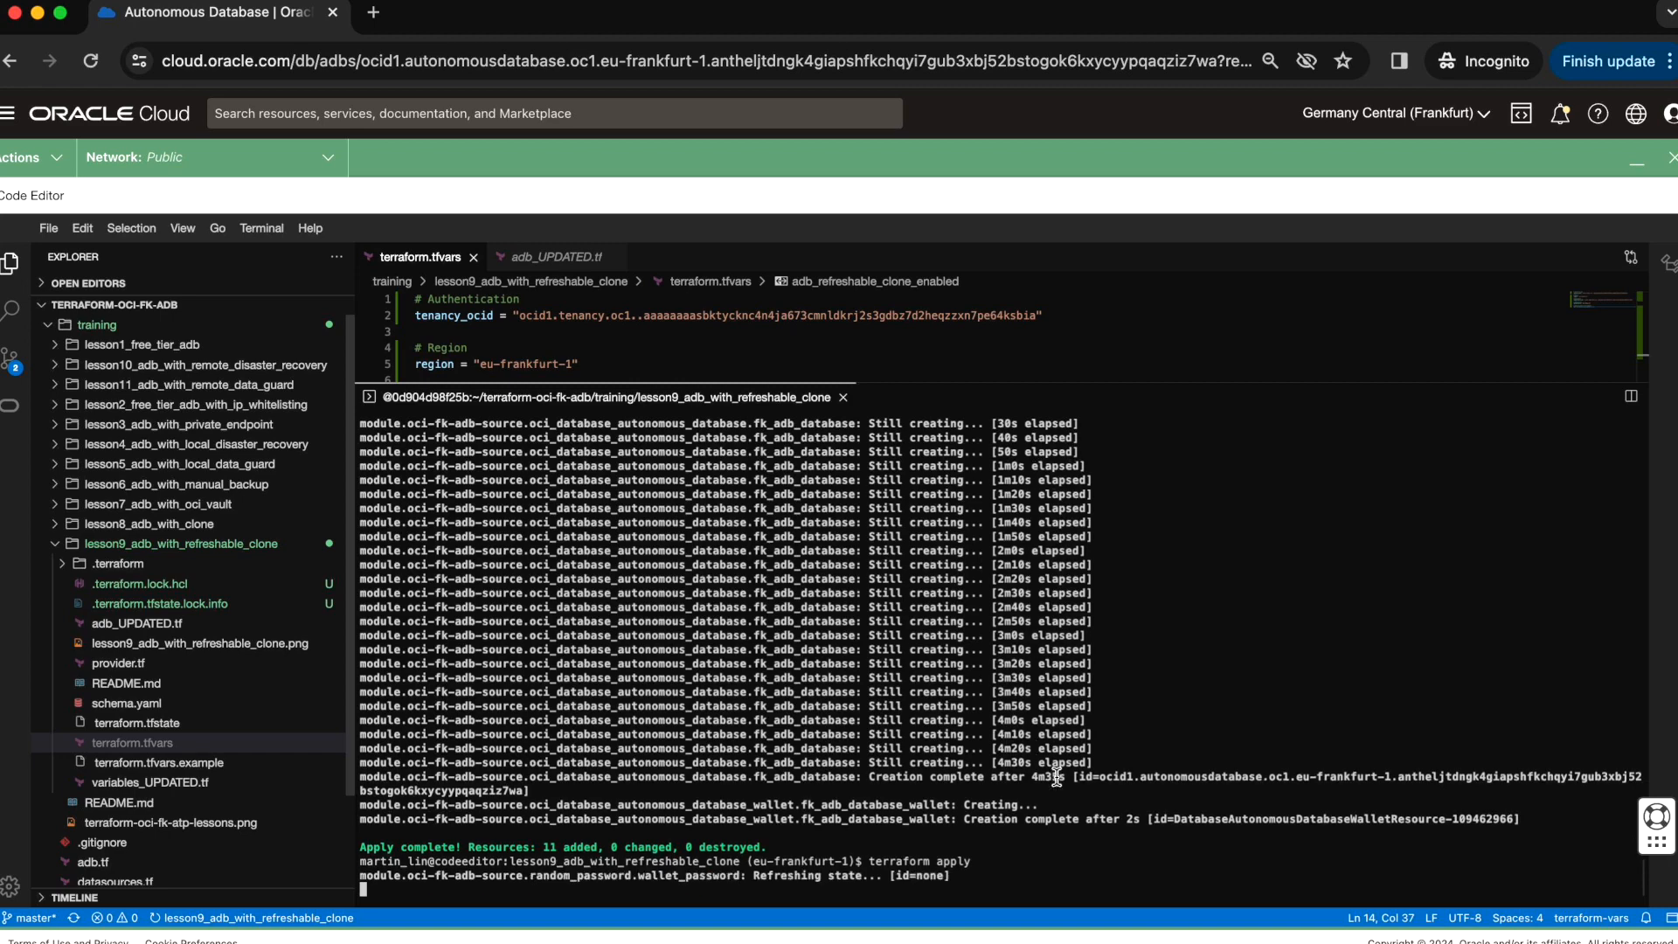
- Compare the plan's source and source_id values with the full OCID on the FoggyKitchenADB_Source details page in the console
scroll(729, 693, "up", 10)
scroll(730, 693, "up", 5)
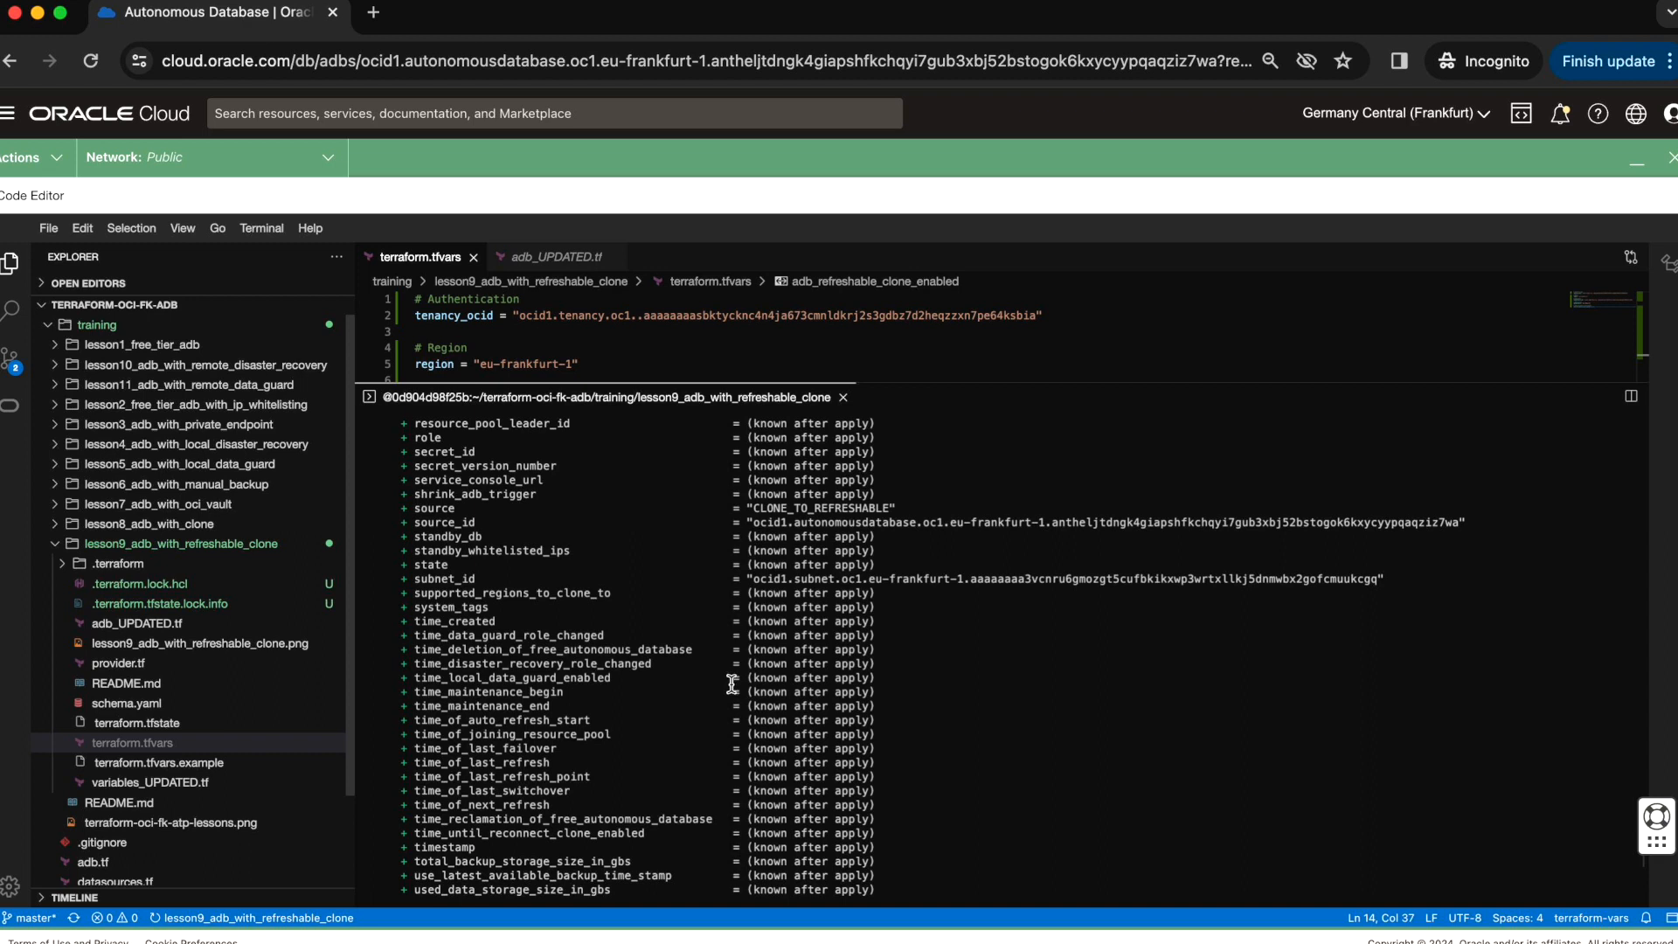
scroll(732, 684, "up", 1)
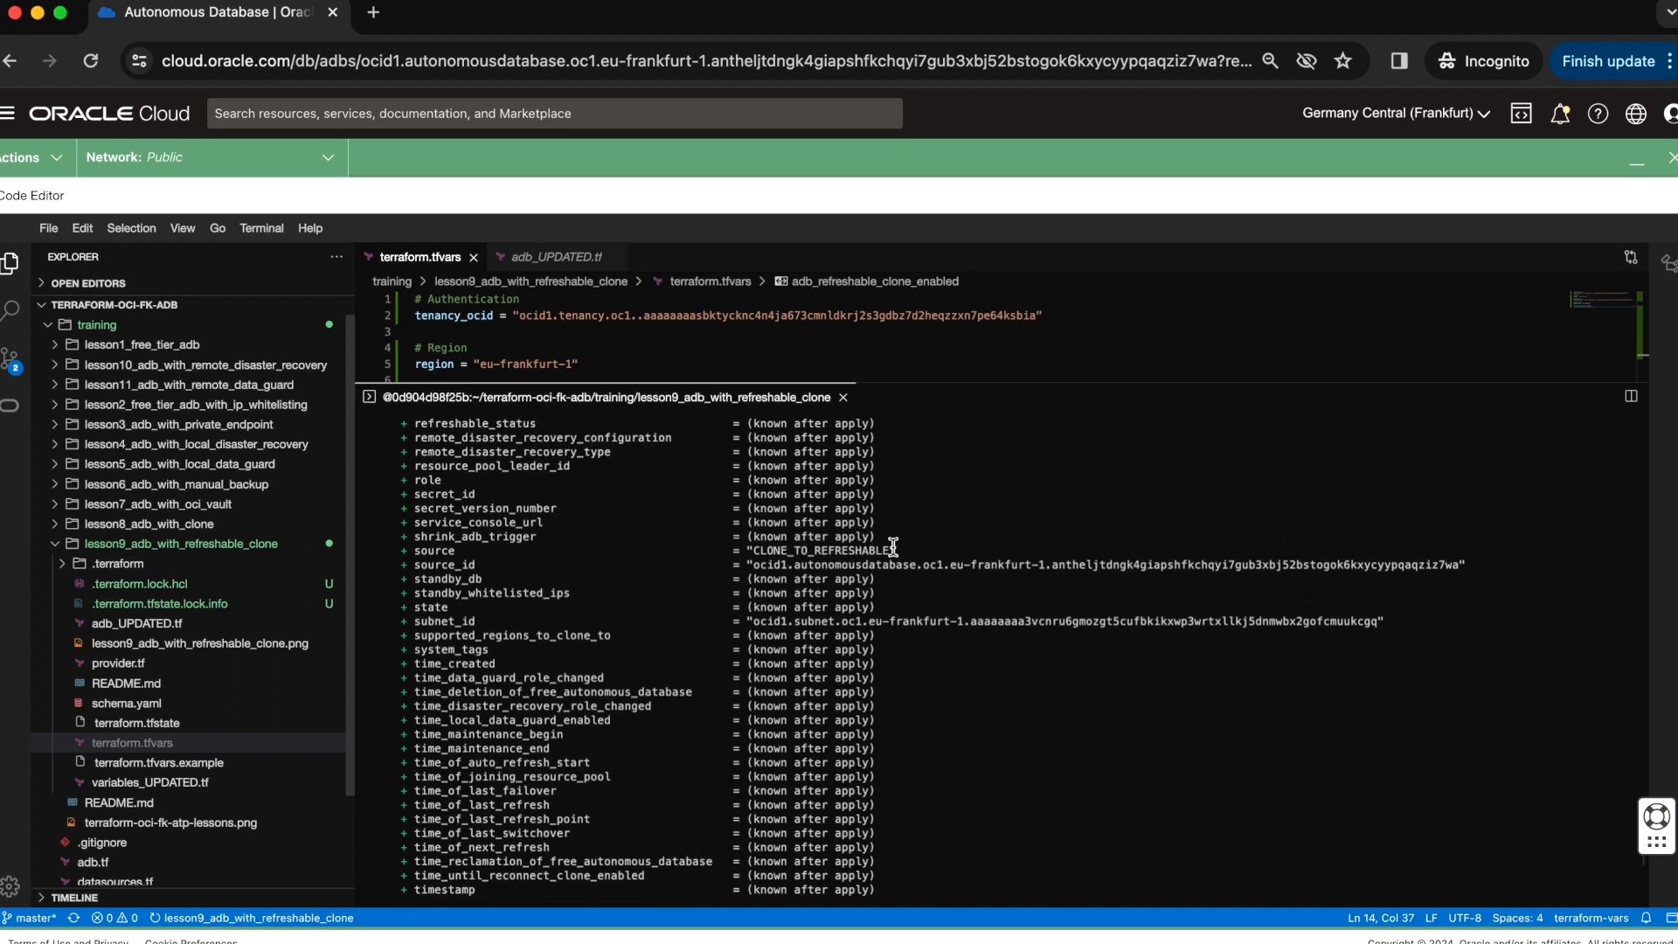
left_click_drag(400, 553, 900, 551)
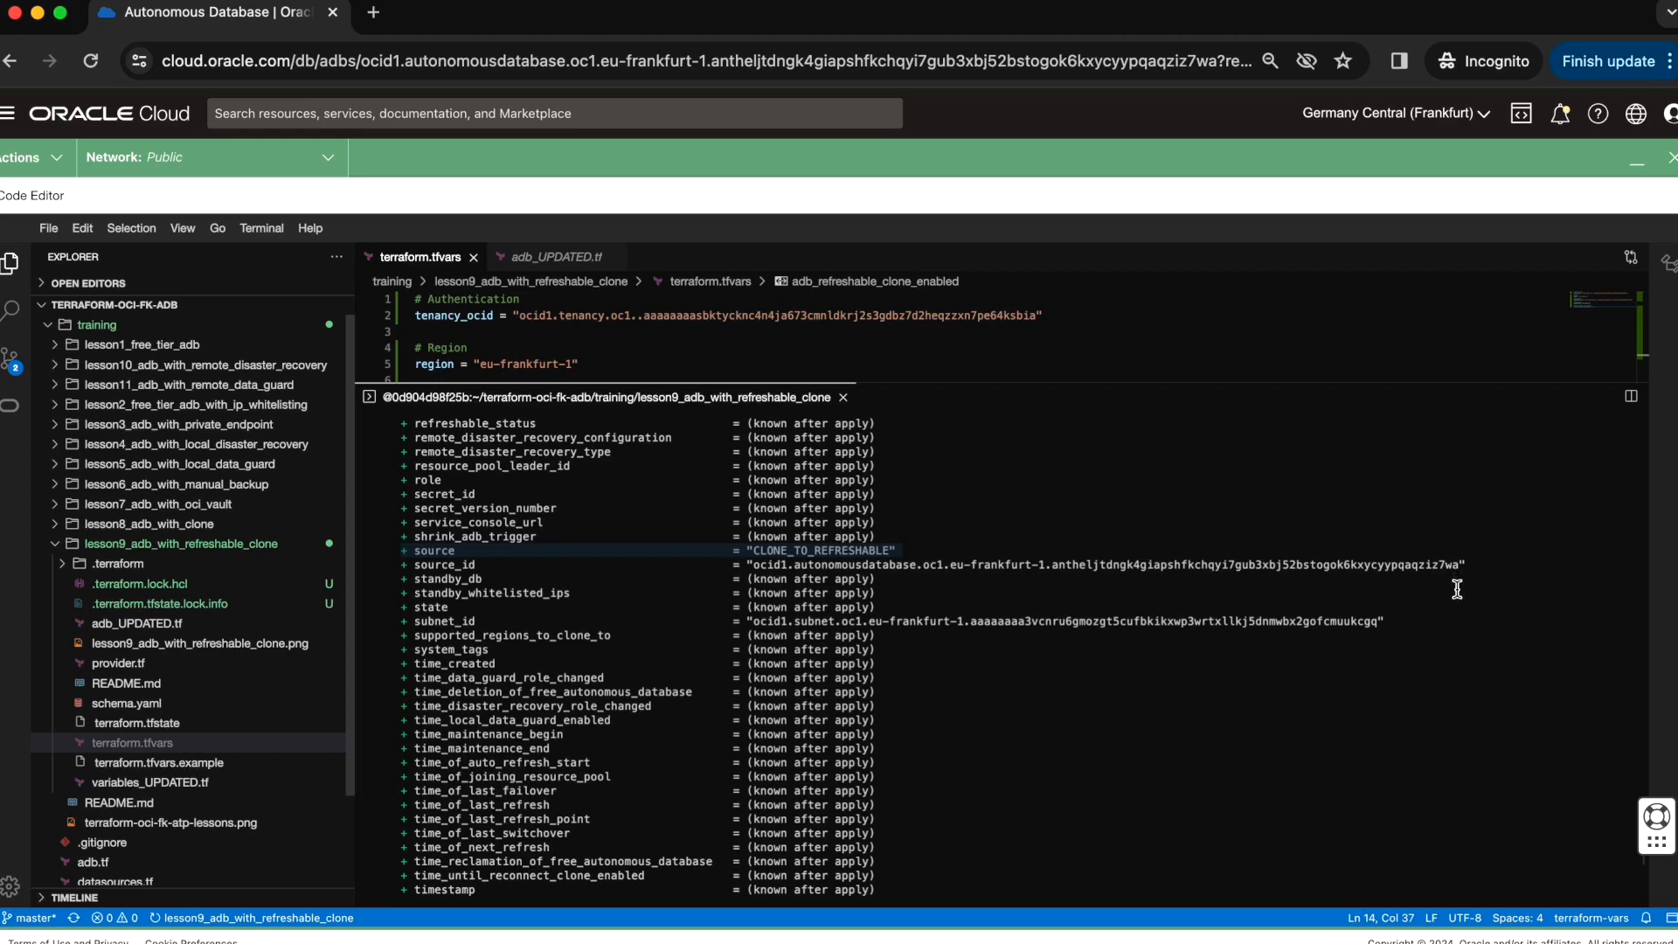
left_click_drag(1475, 566, 841, 563)
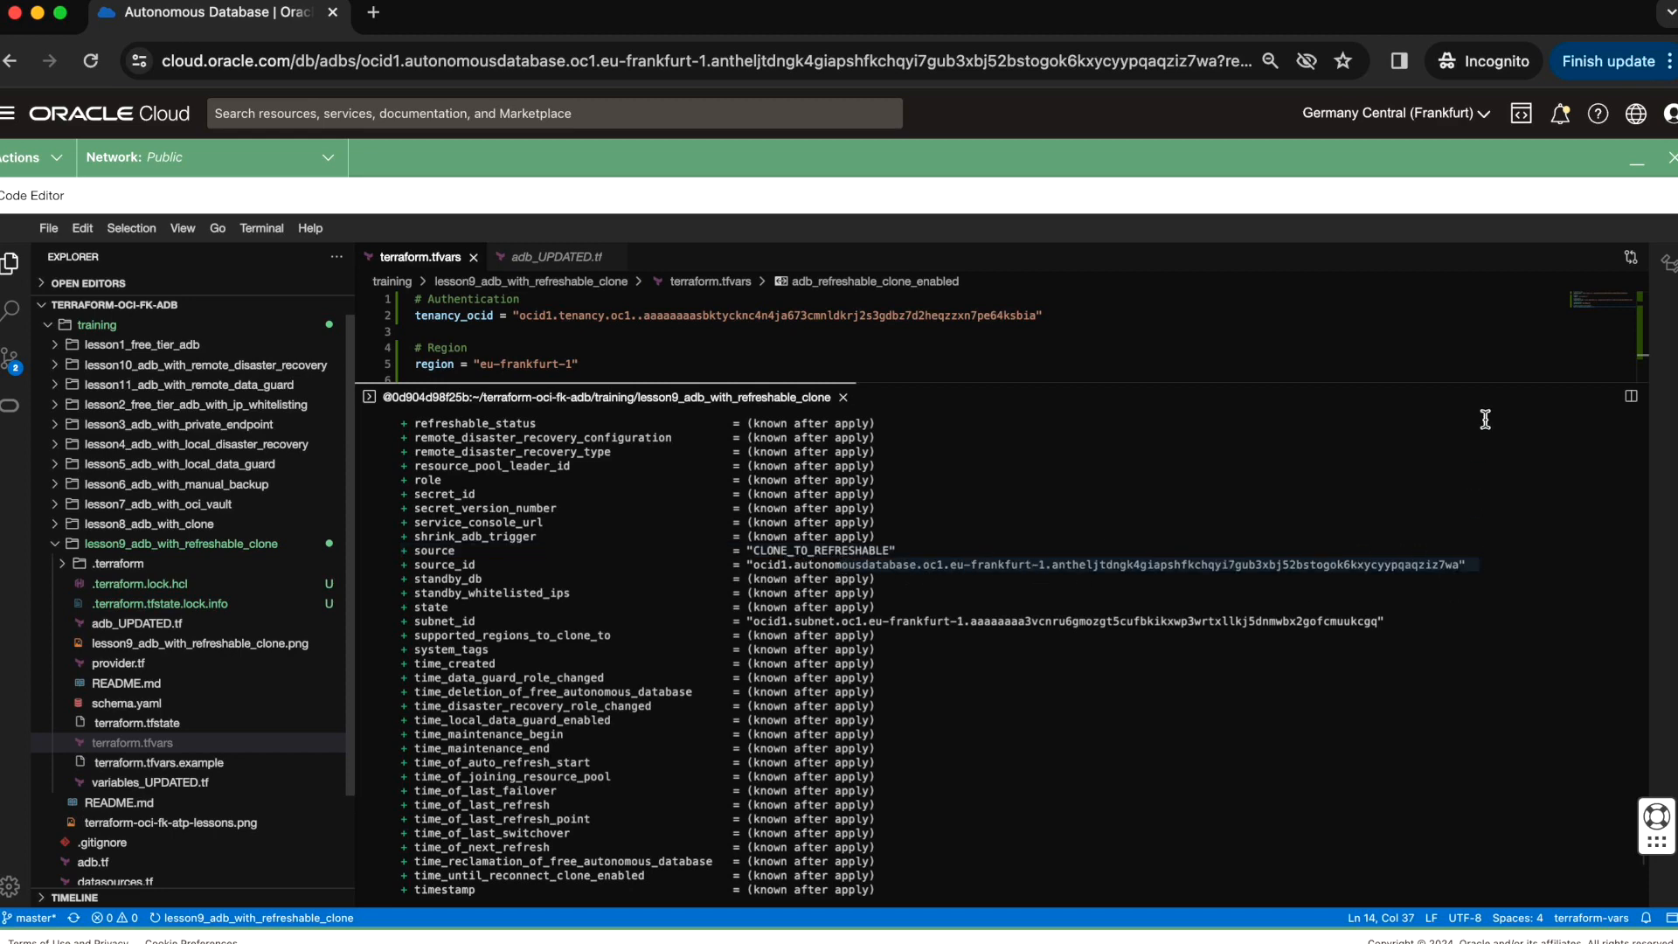
left_click(1636, 170)
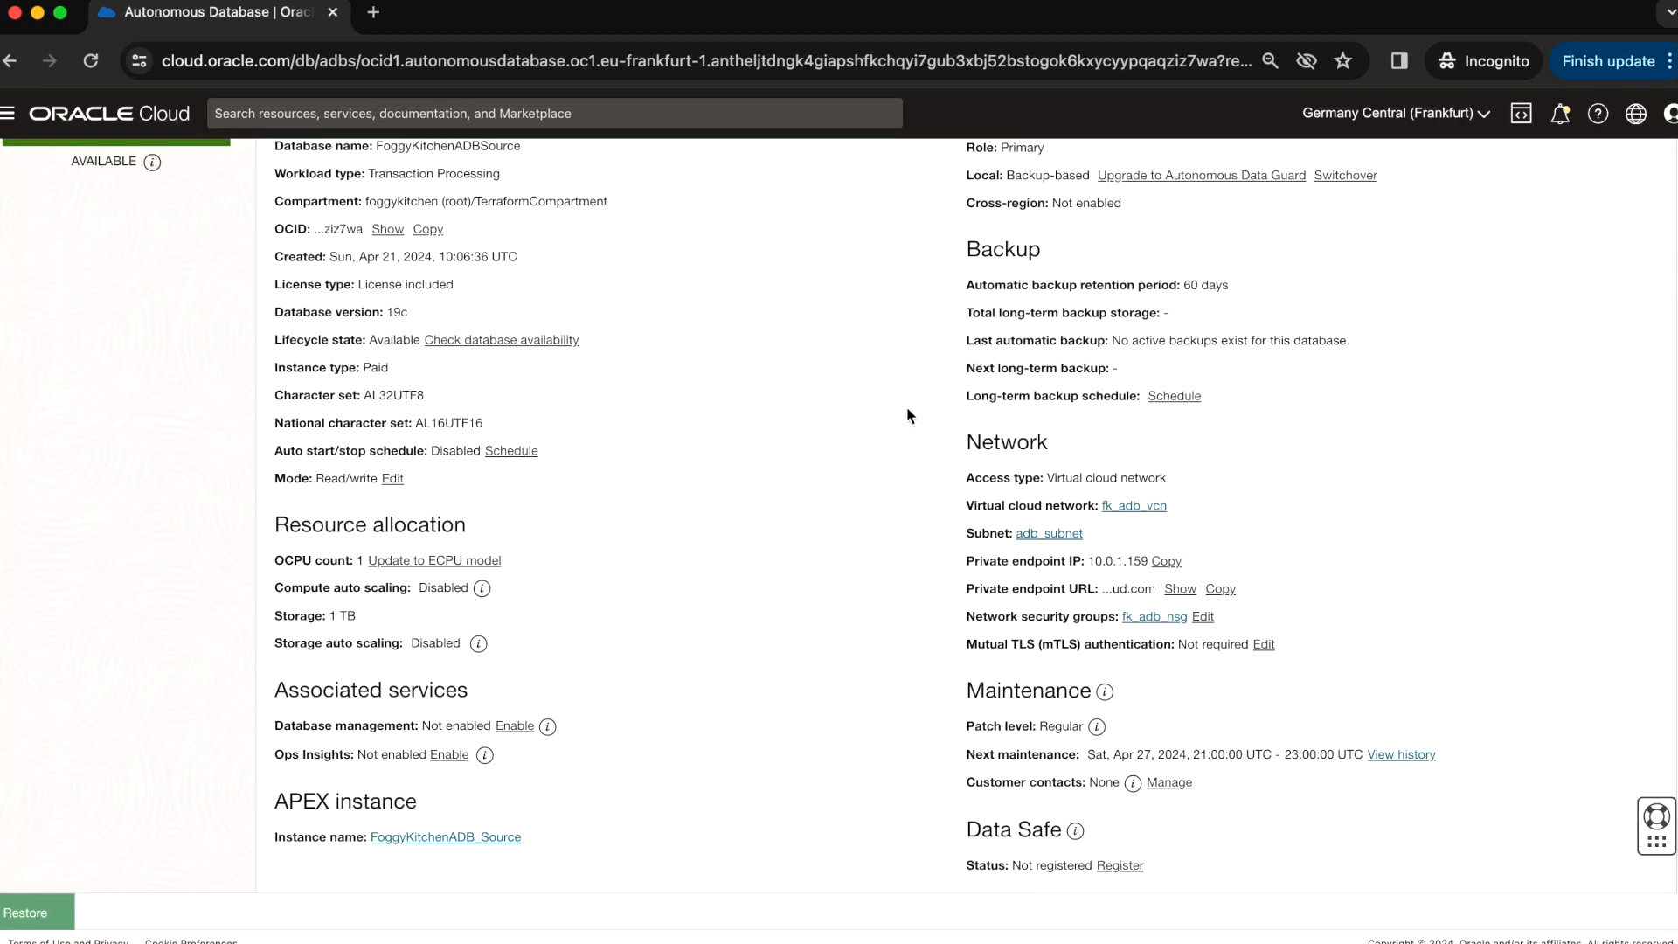
left_click(389, 504)
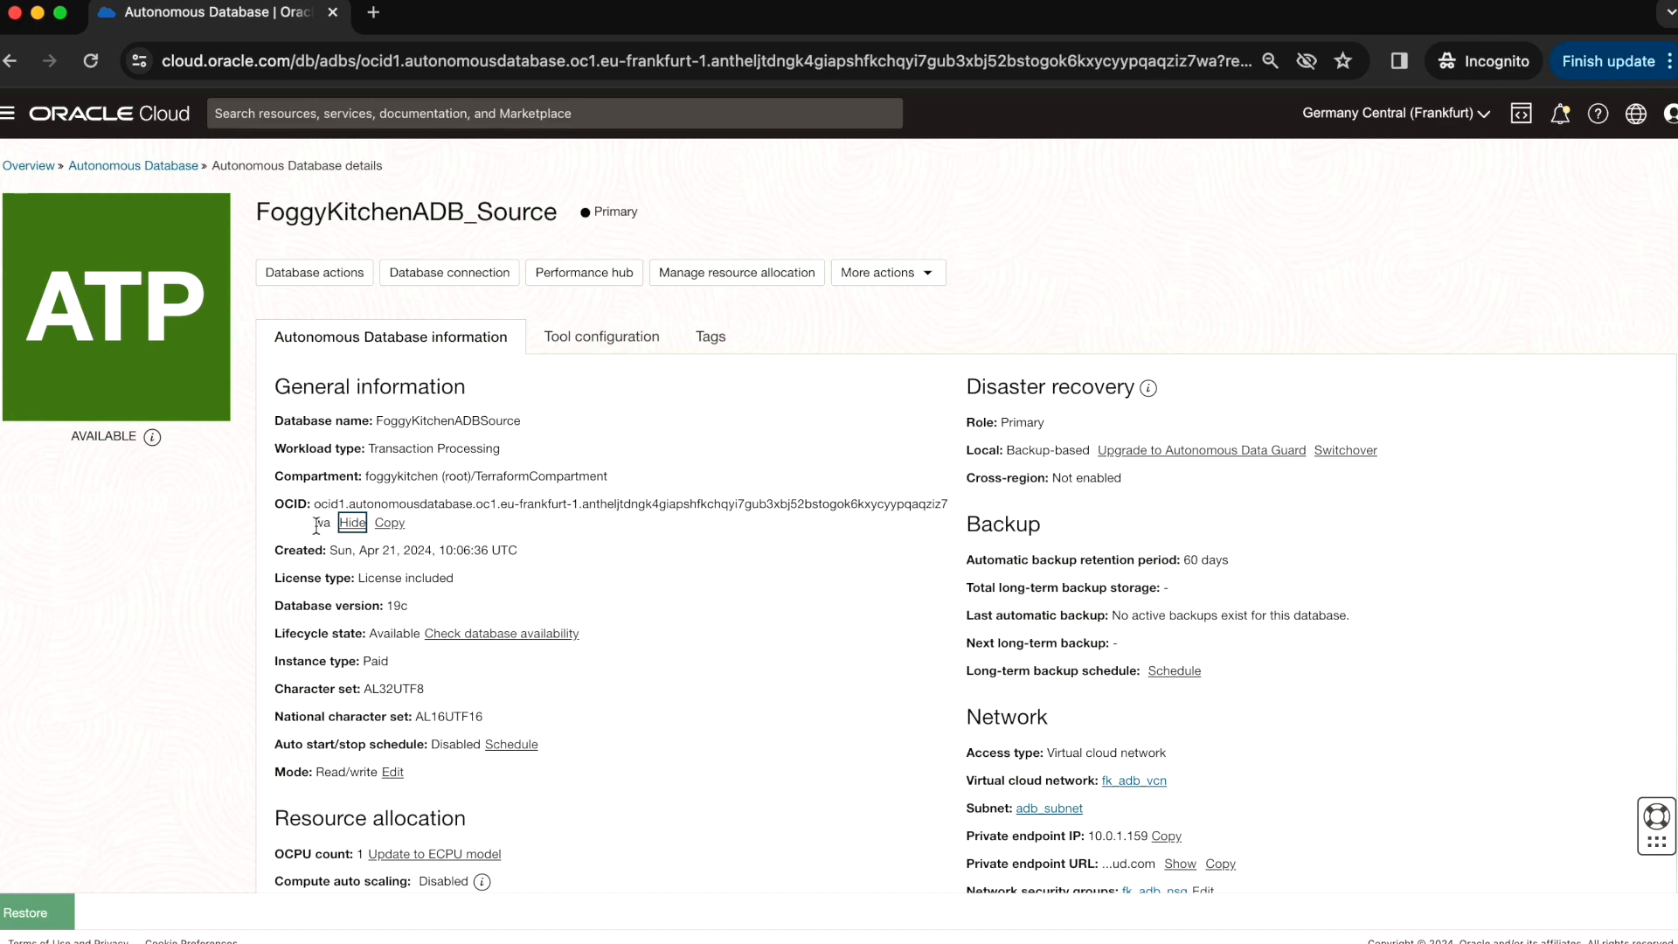
left_click(27, 915)
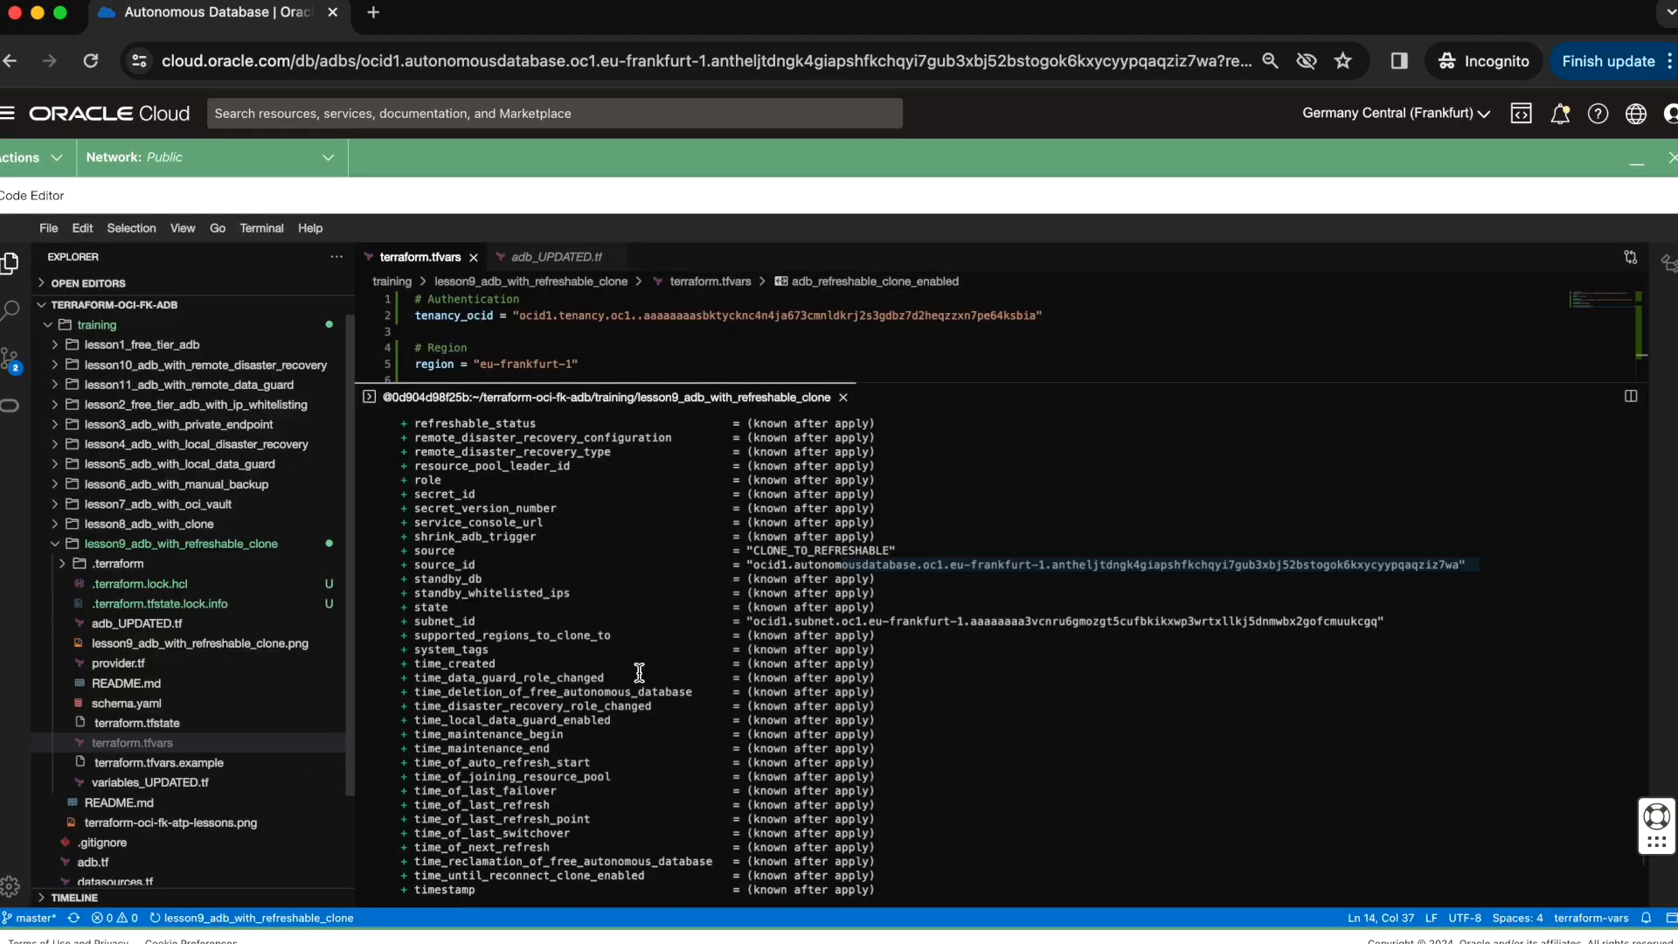
- Review refreshable_mode and the clone module's resources in the Terraform plan, and approve it with yes
scroll(639, 672, "up", 3)
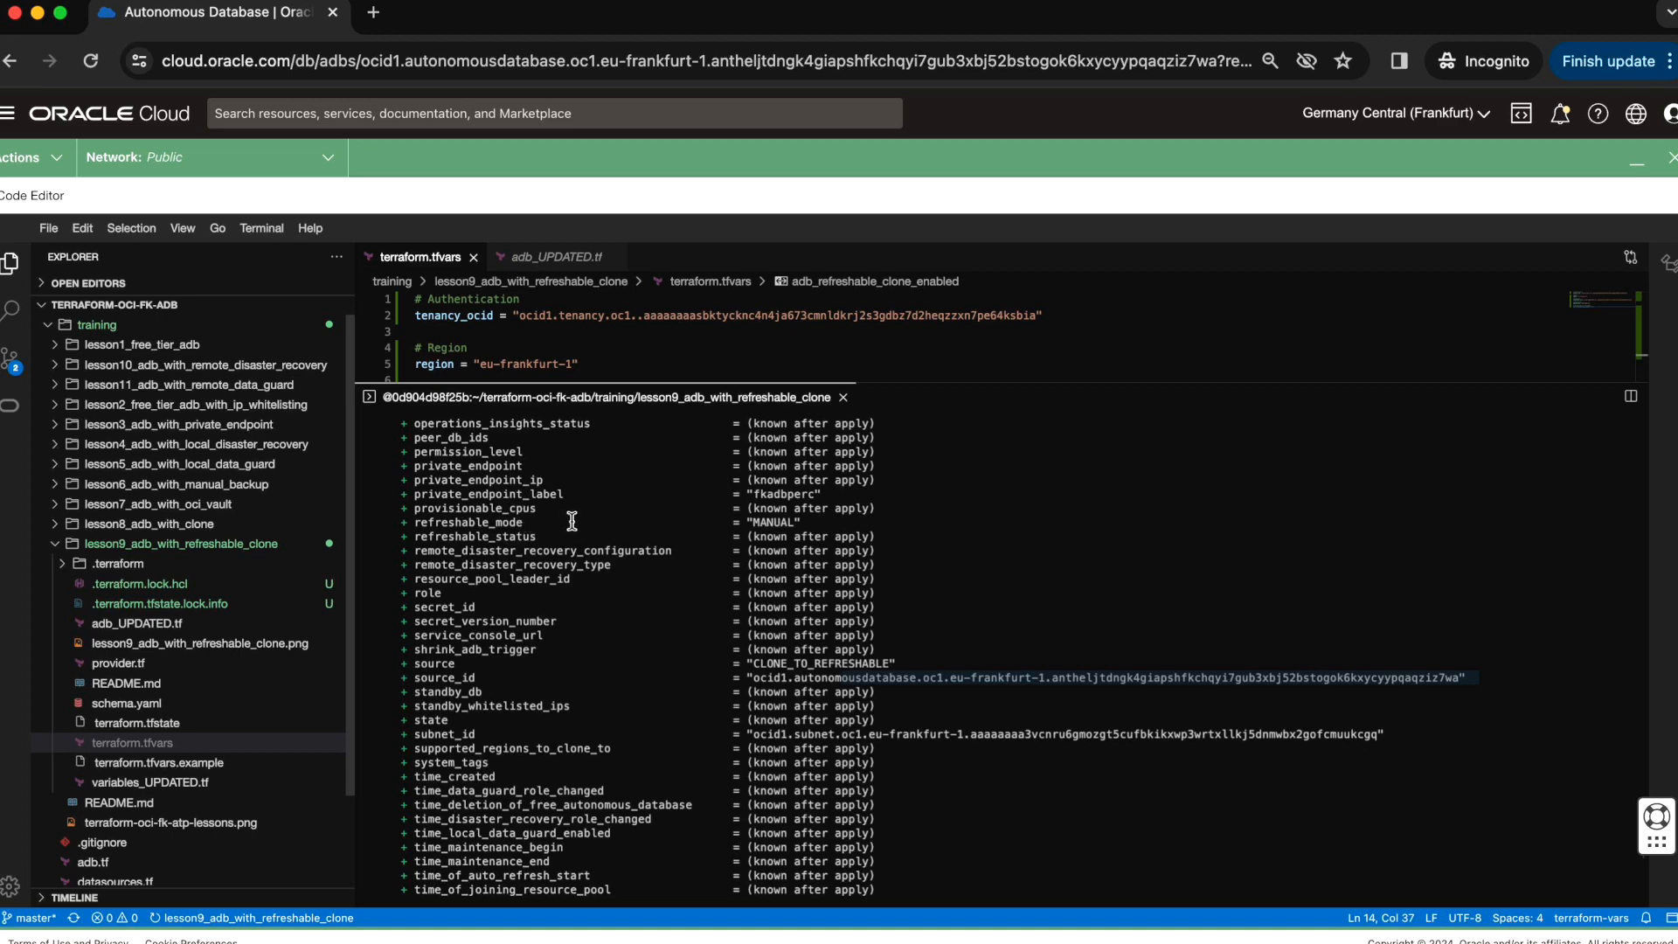
scroll(798, 521, "up", 10)
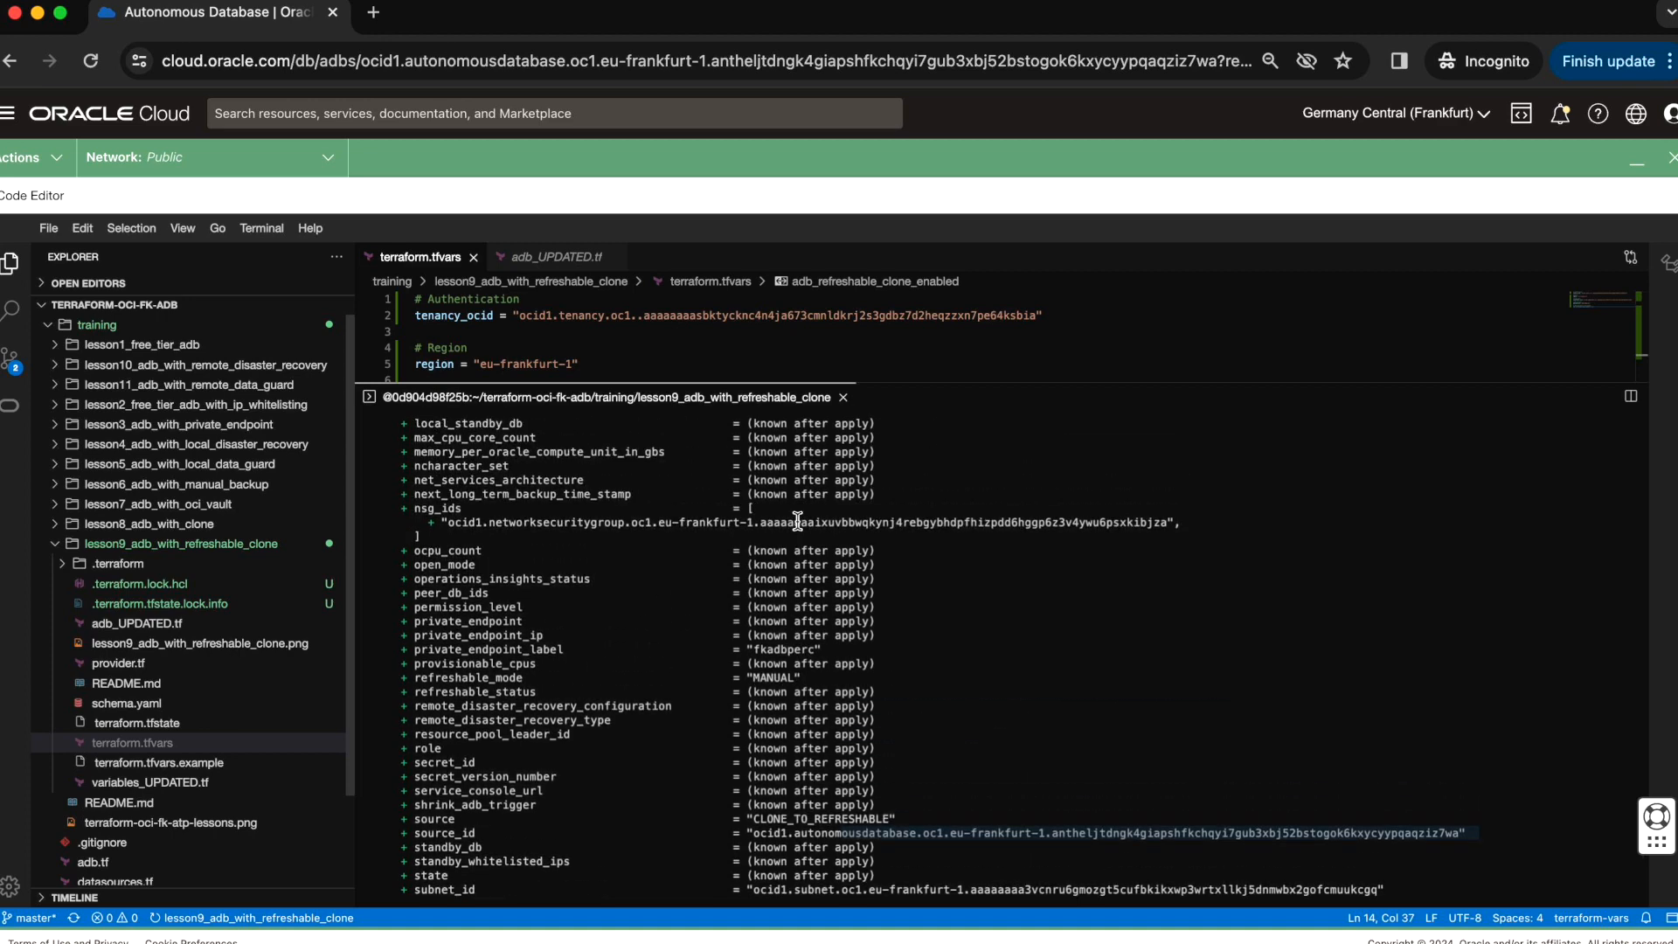
scroll(798, 521, "up", 10)
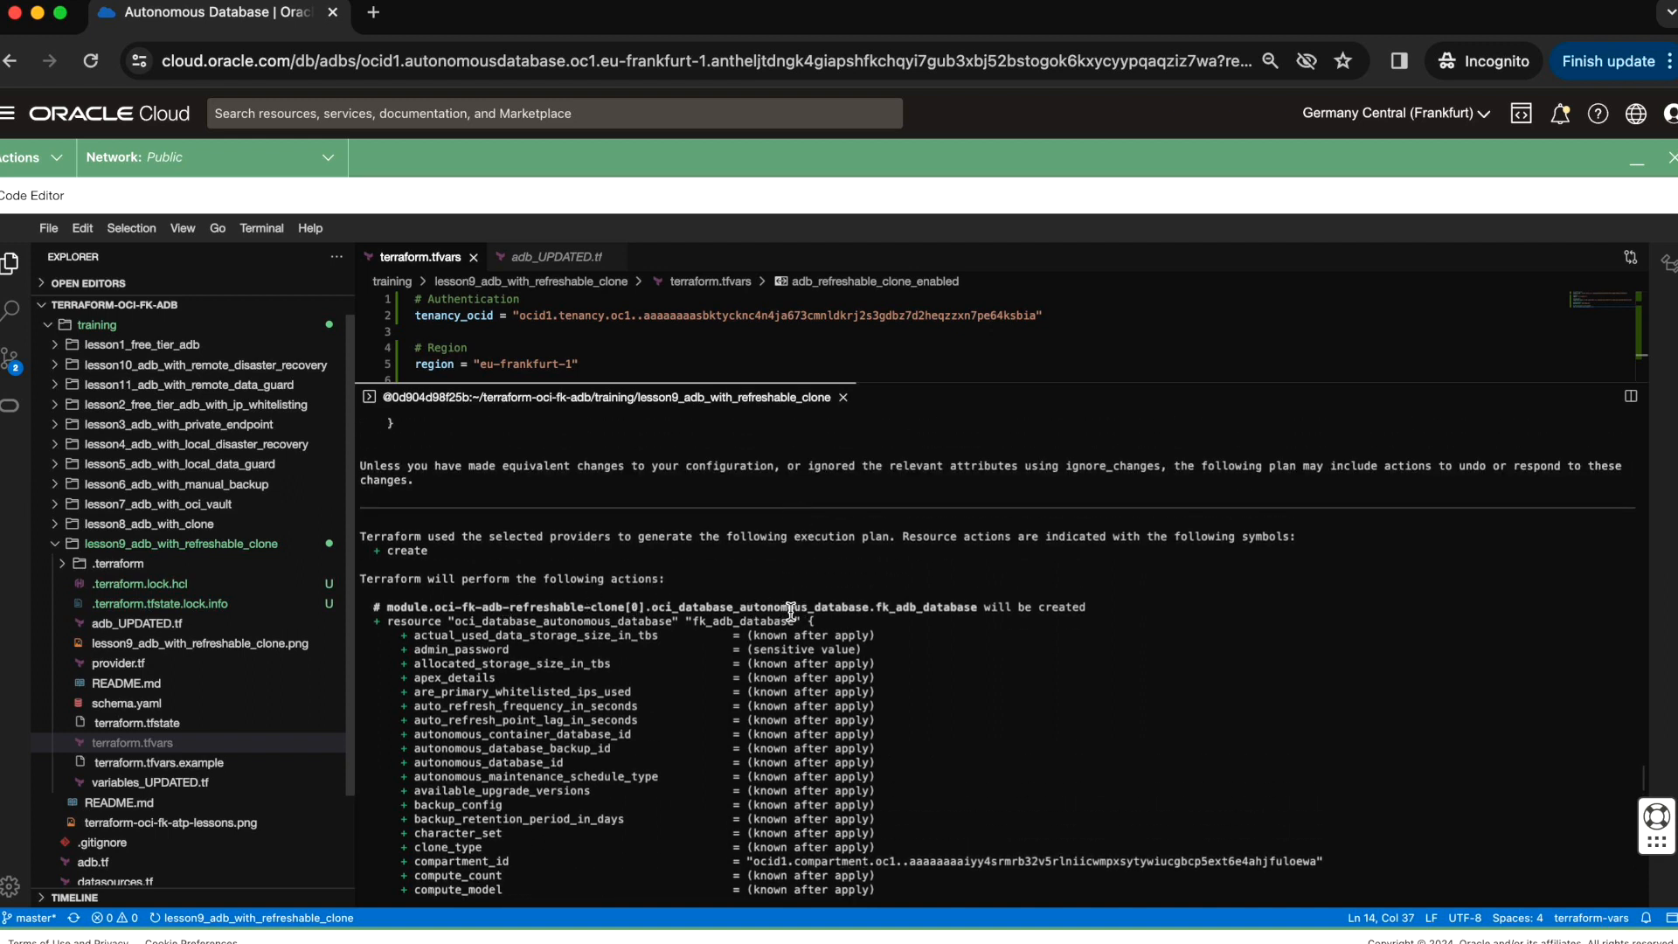
scroll(874, 638, "down", 15)
left_click(873, 656)
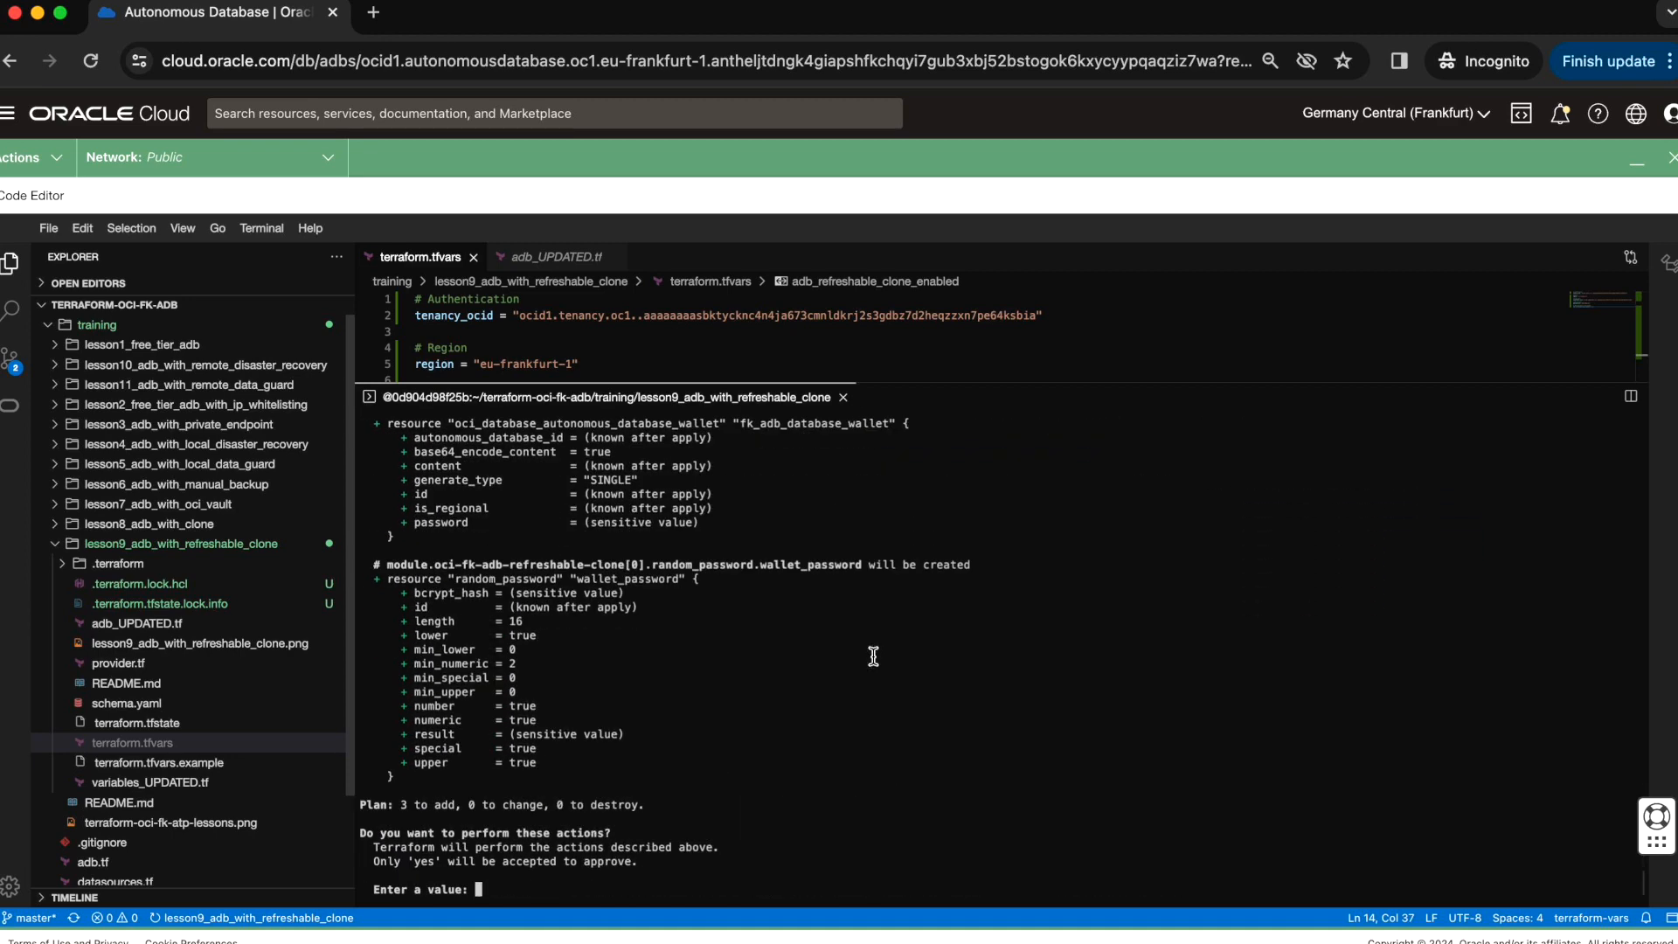
type("yes")
key("Return")
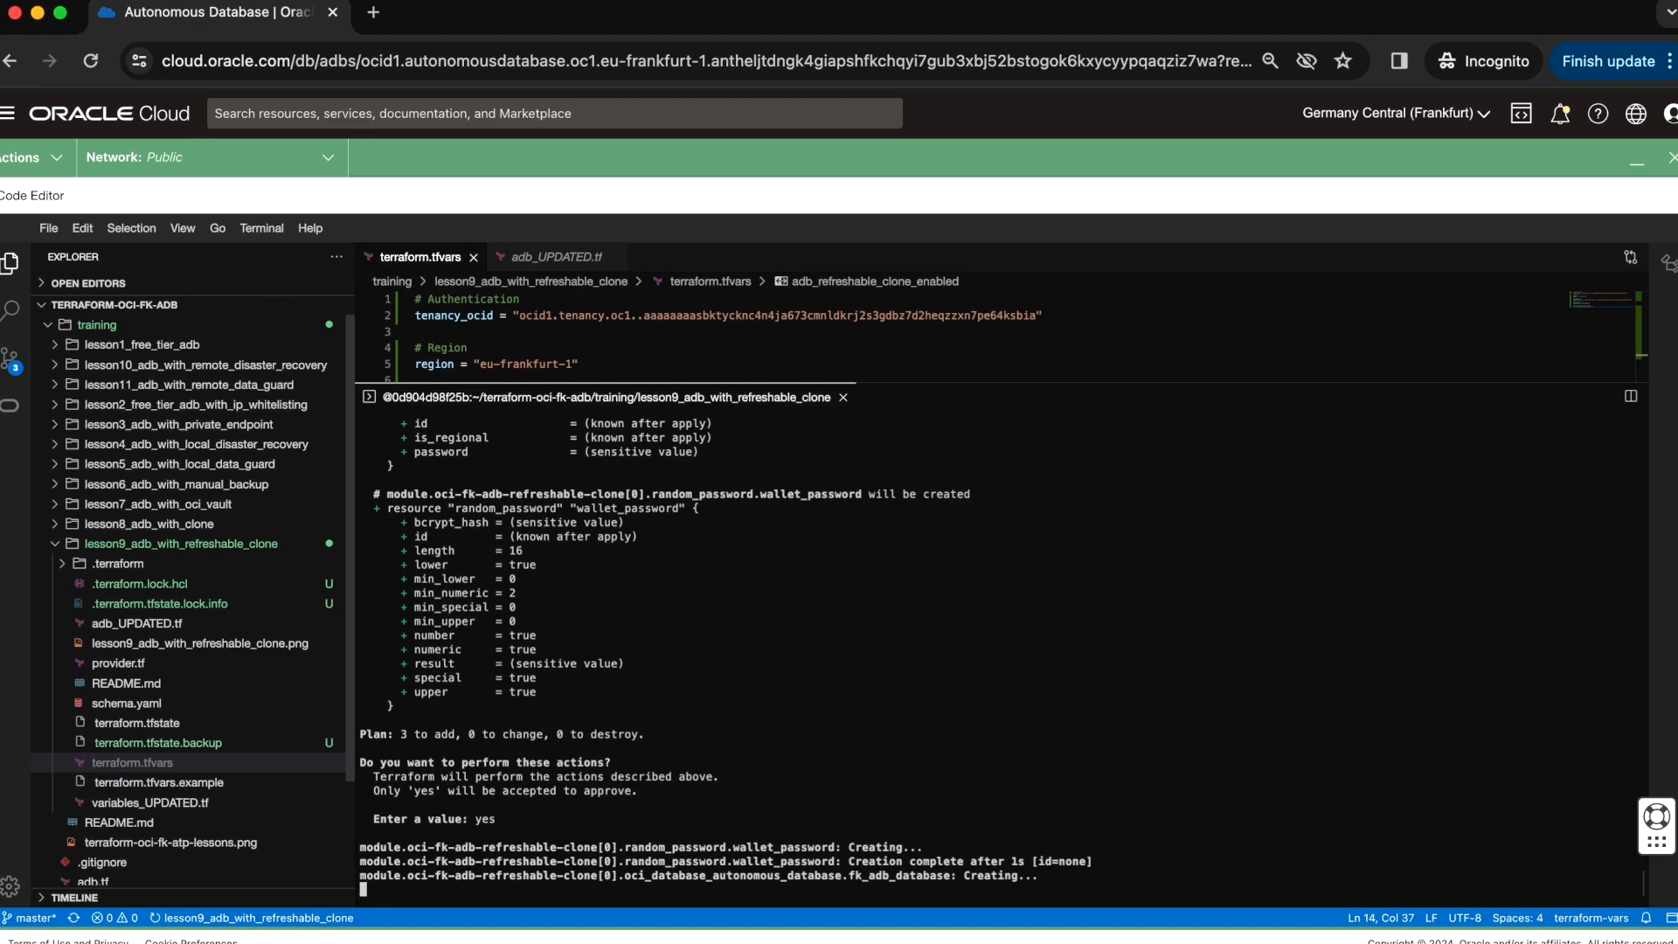
- Check the FoggyKitchenADB_RefreshableClone entry in the console's Autonomous Databases list and return to the Code Editor
left_click(1636, 173)
left_click(169, 166)
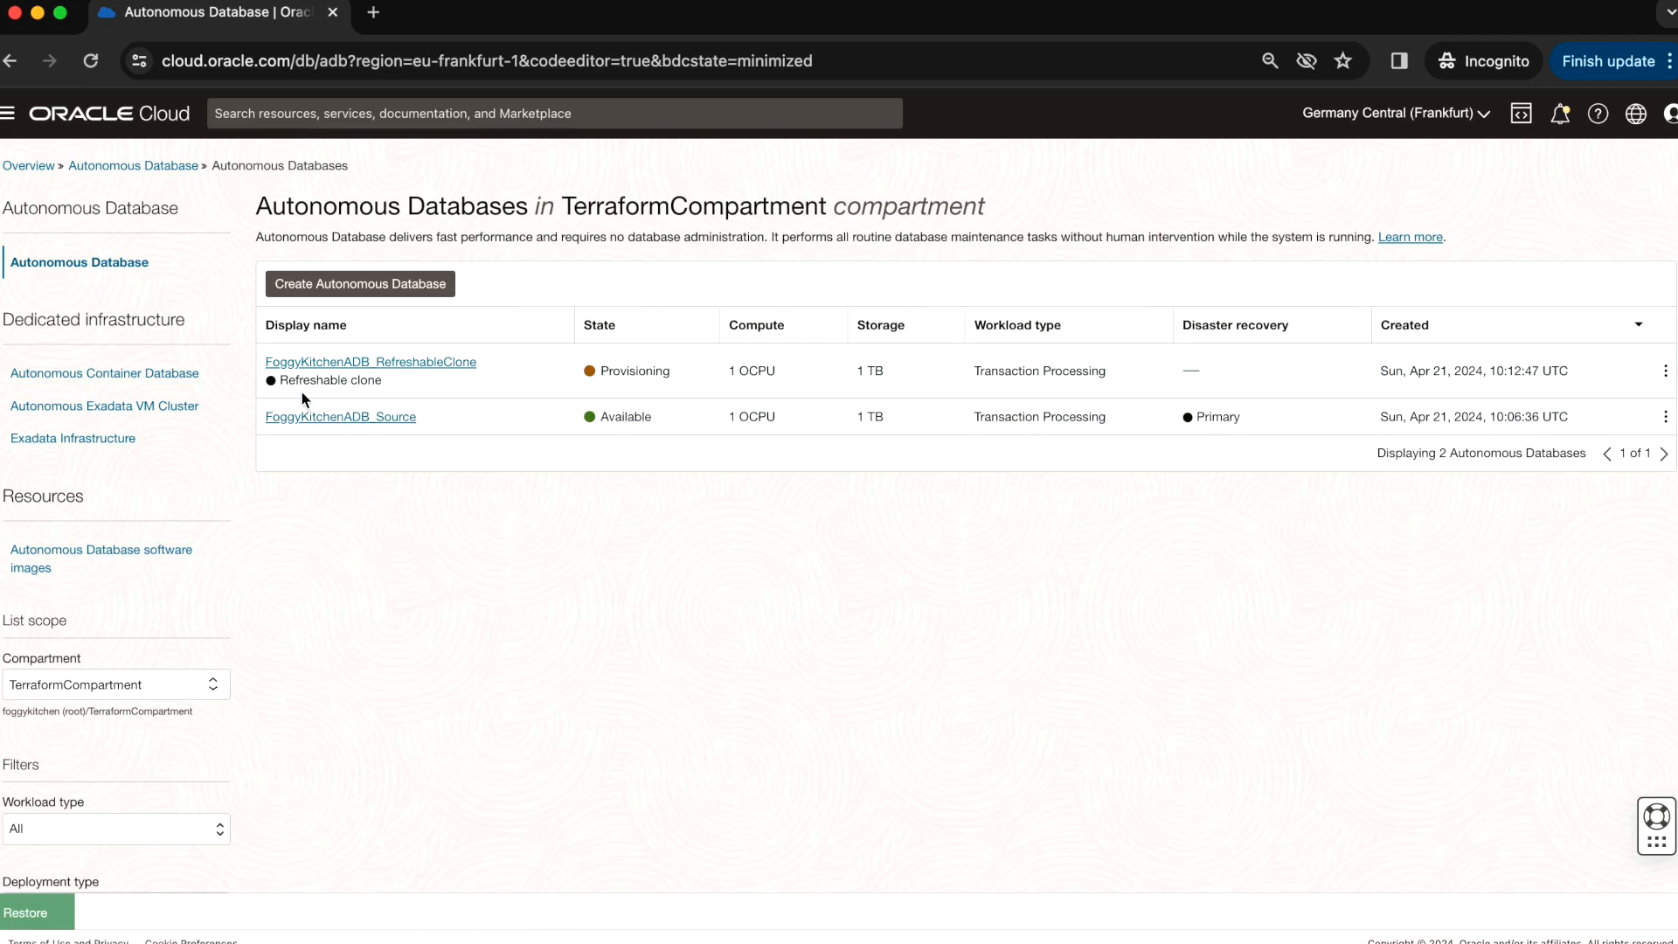
left_click_drag(280, 381, 402, 387)
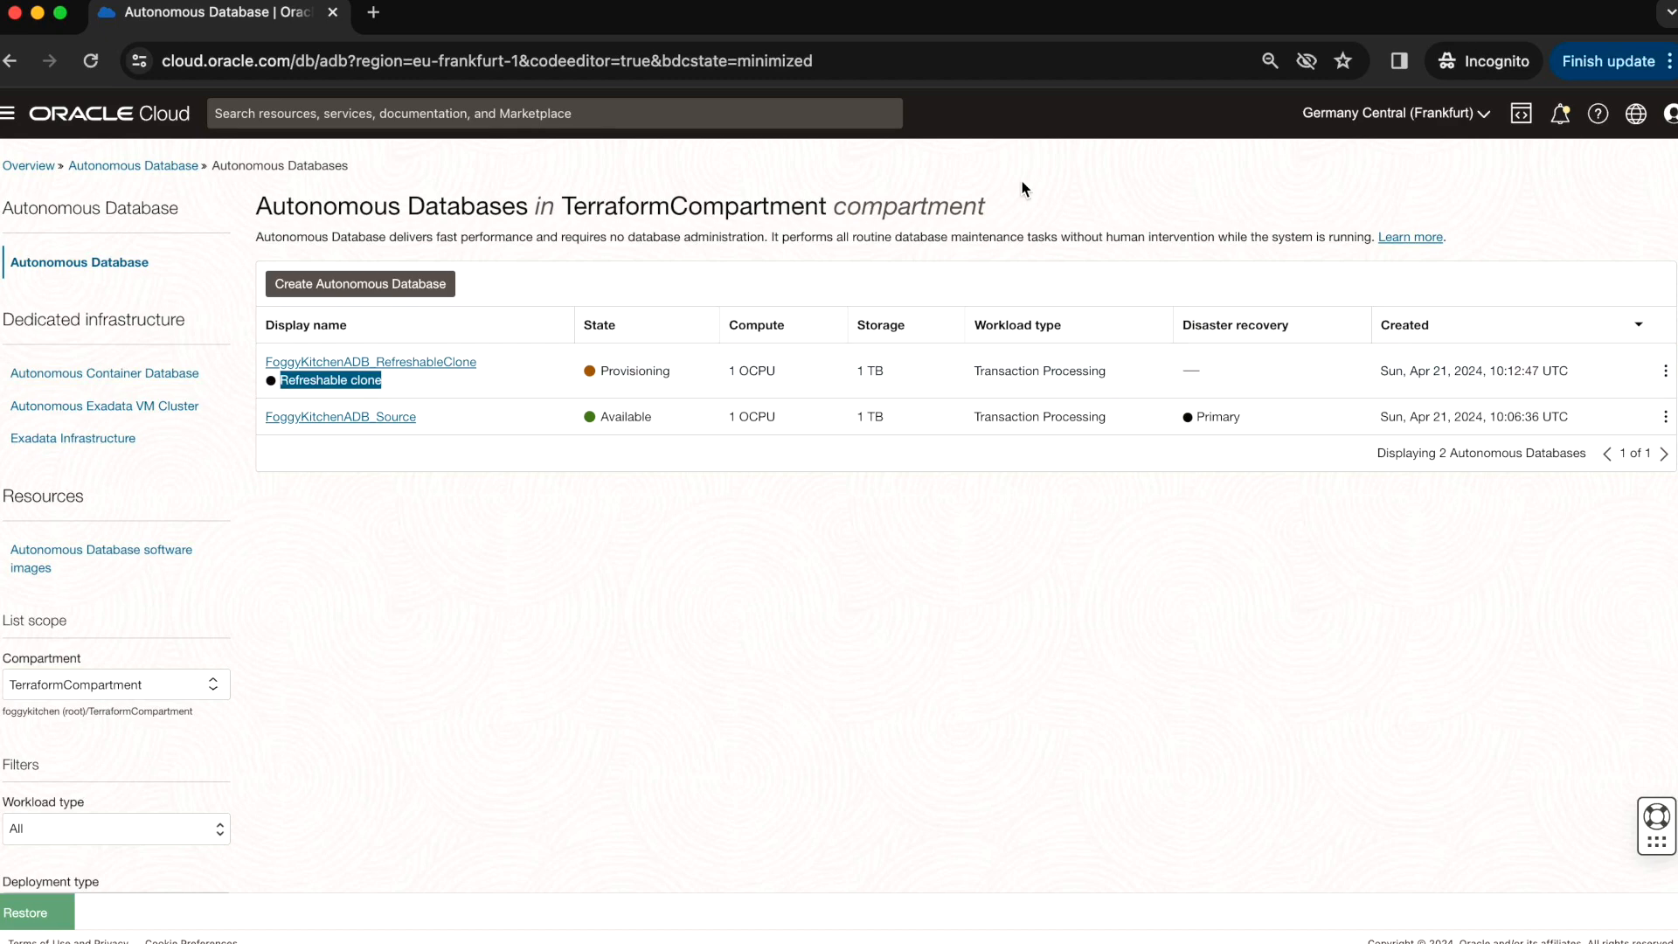
left_click(26, 913)
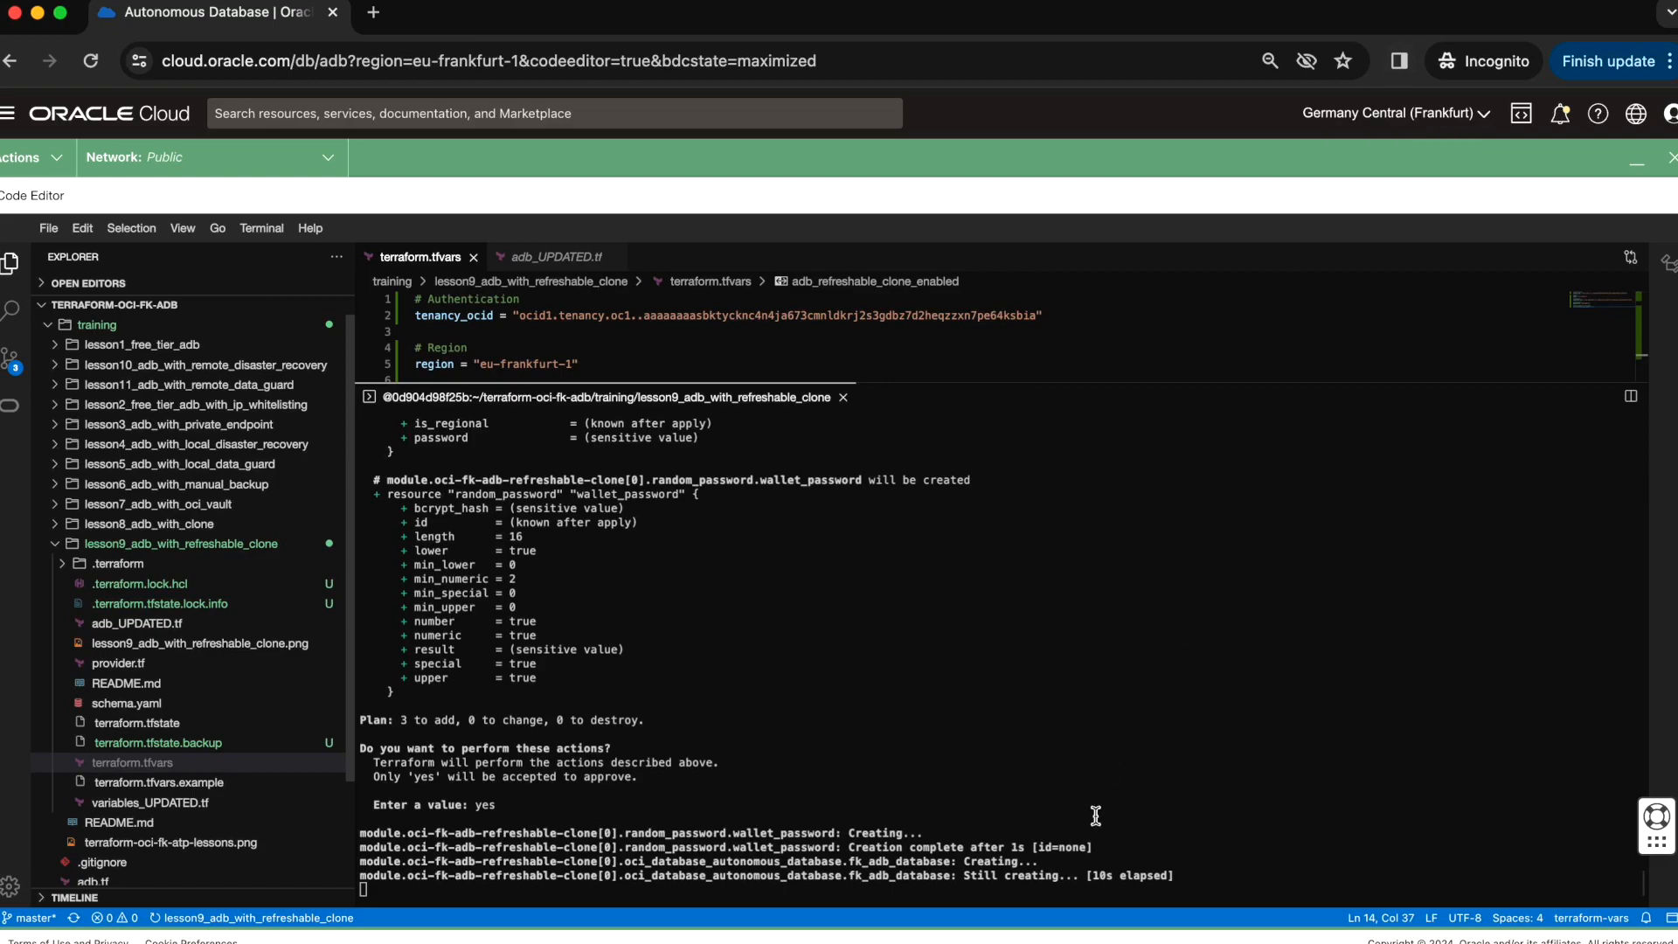
- Open the FoggyKitchenADB_RefreshableClone details page in the console and examine its general, clone information and metrics sections
mouse_move(1013, 929)
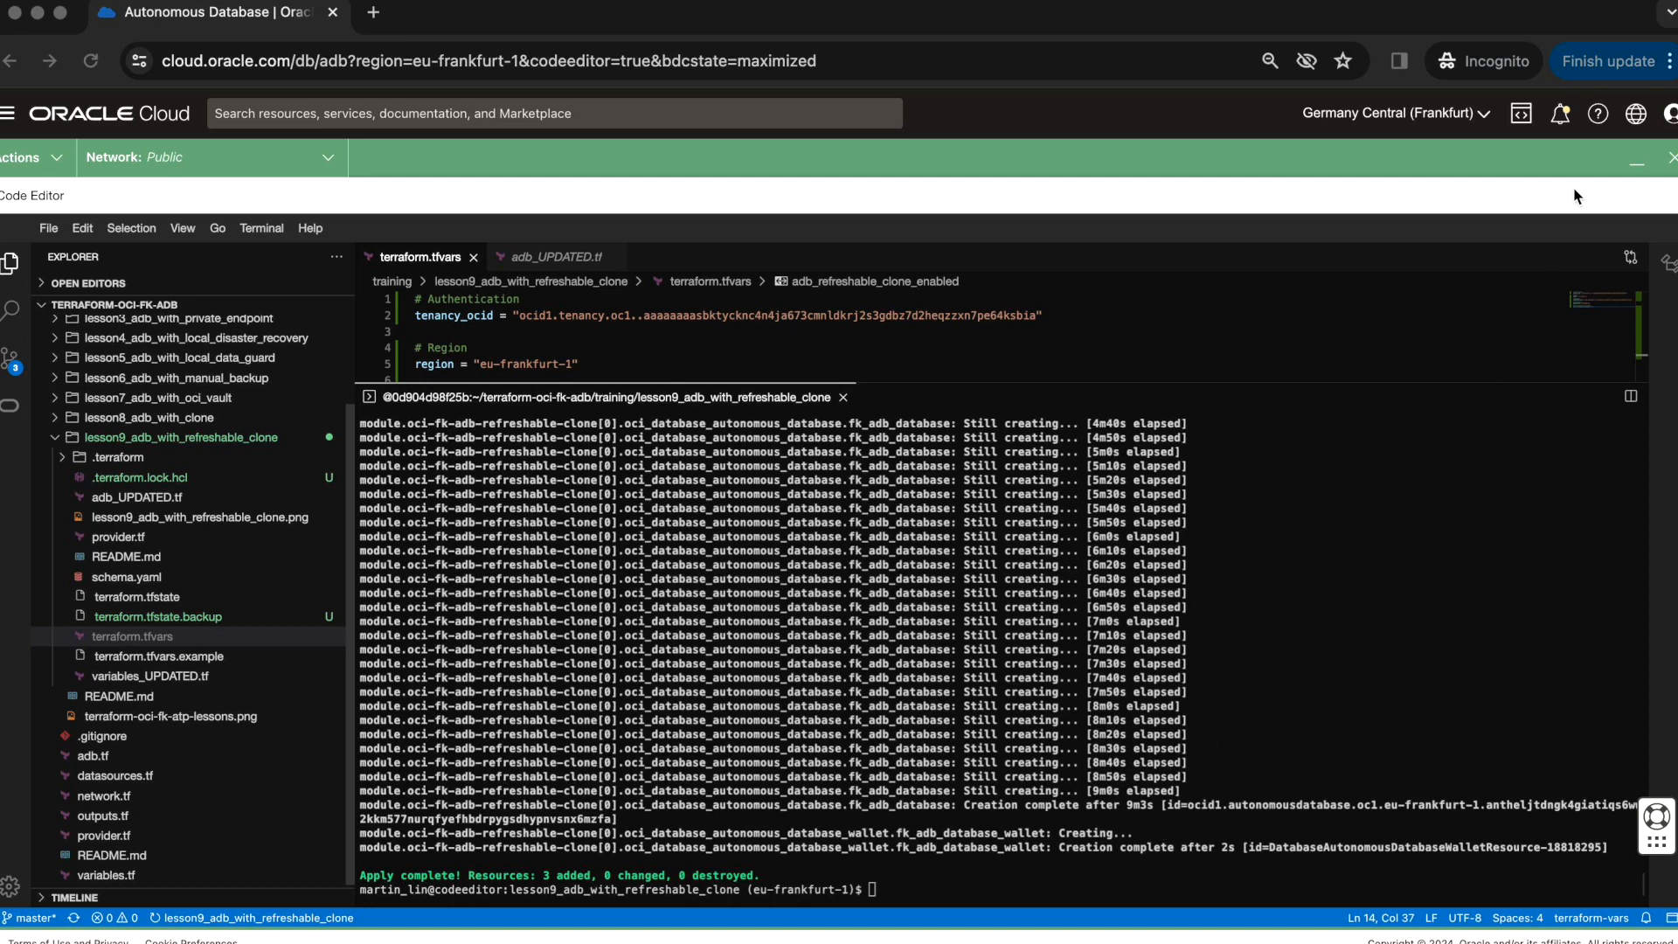
left_click(1628, 165)
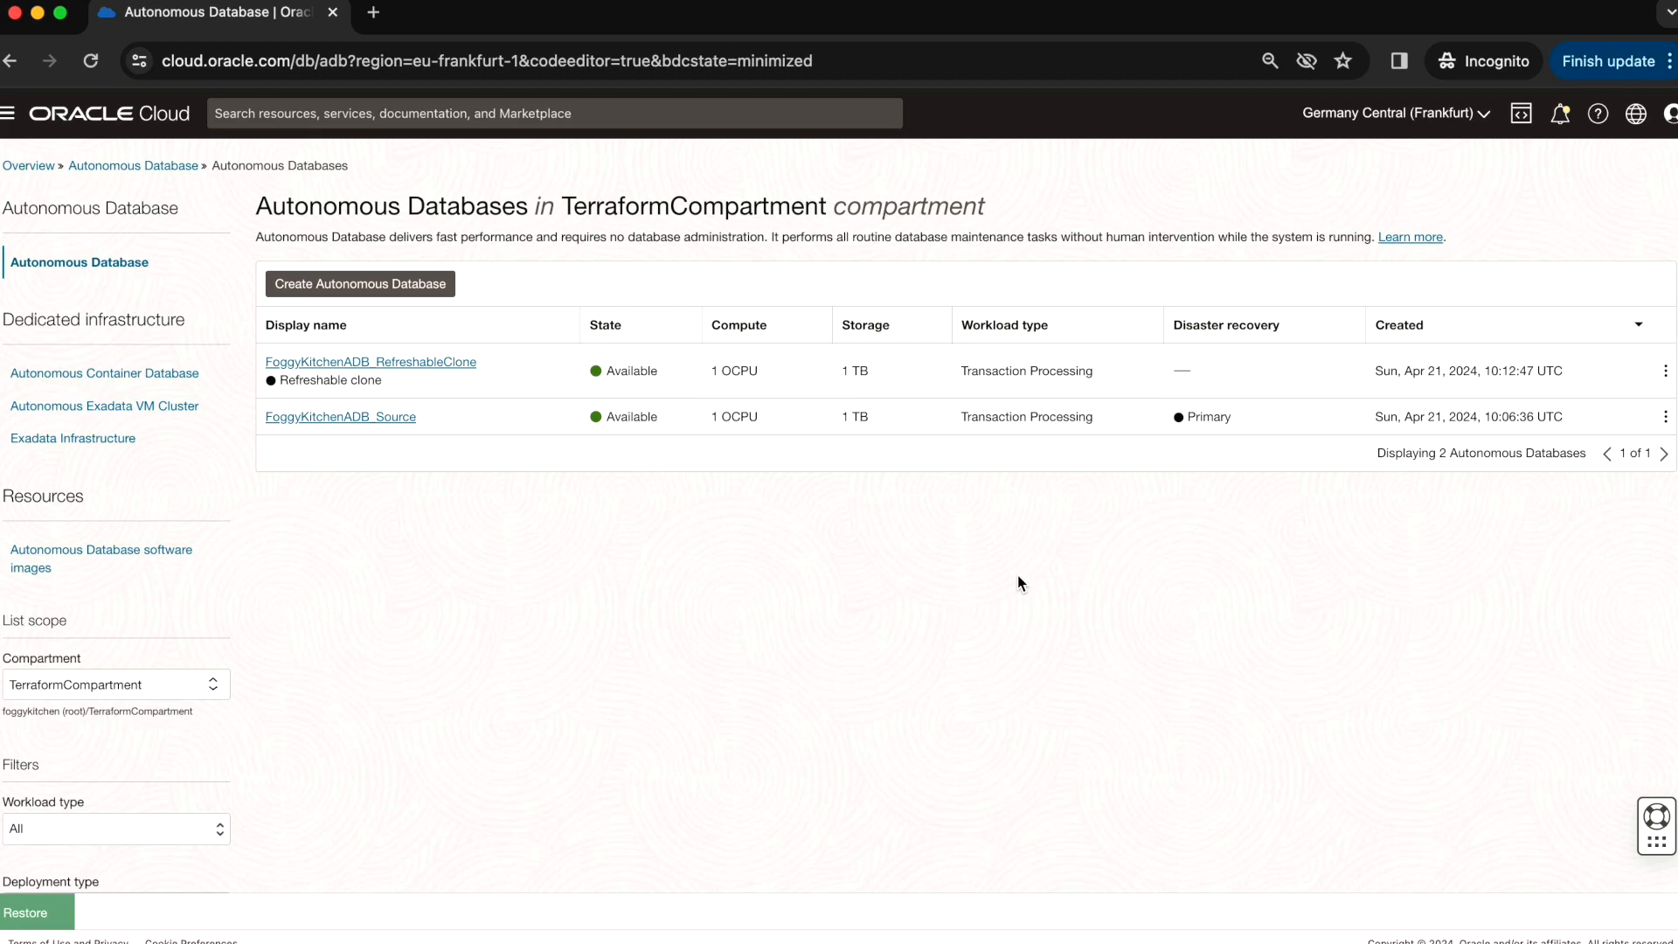
left_click(439, 366)
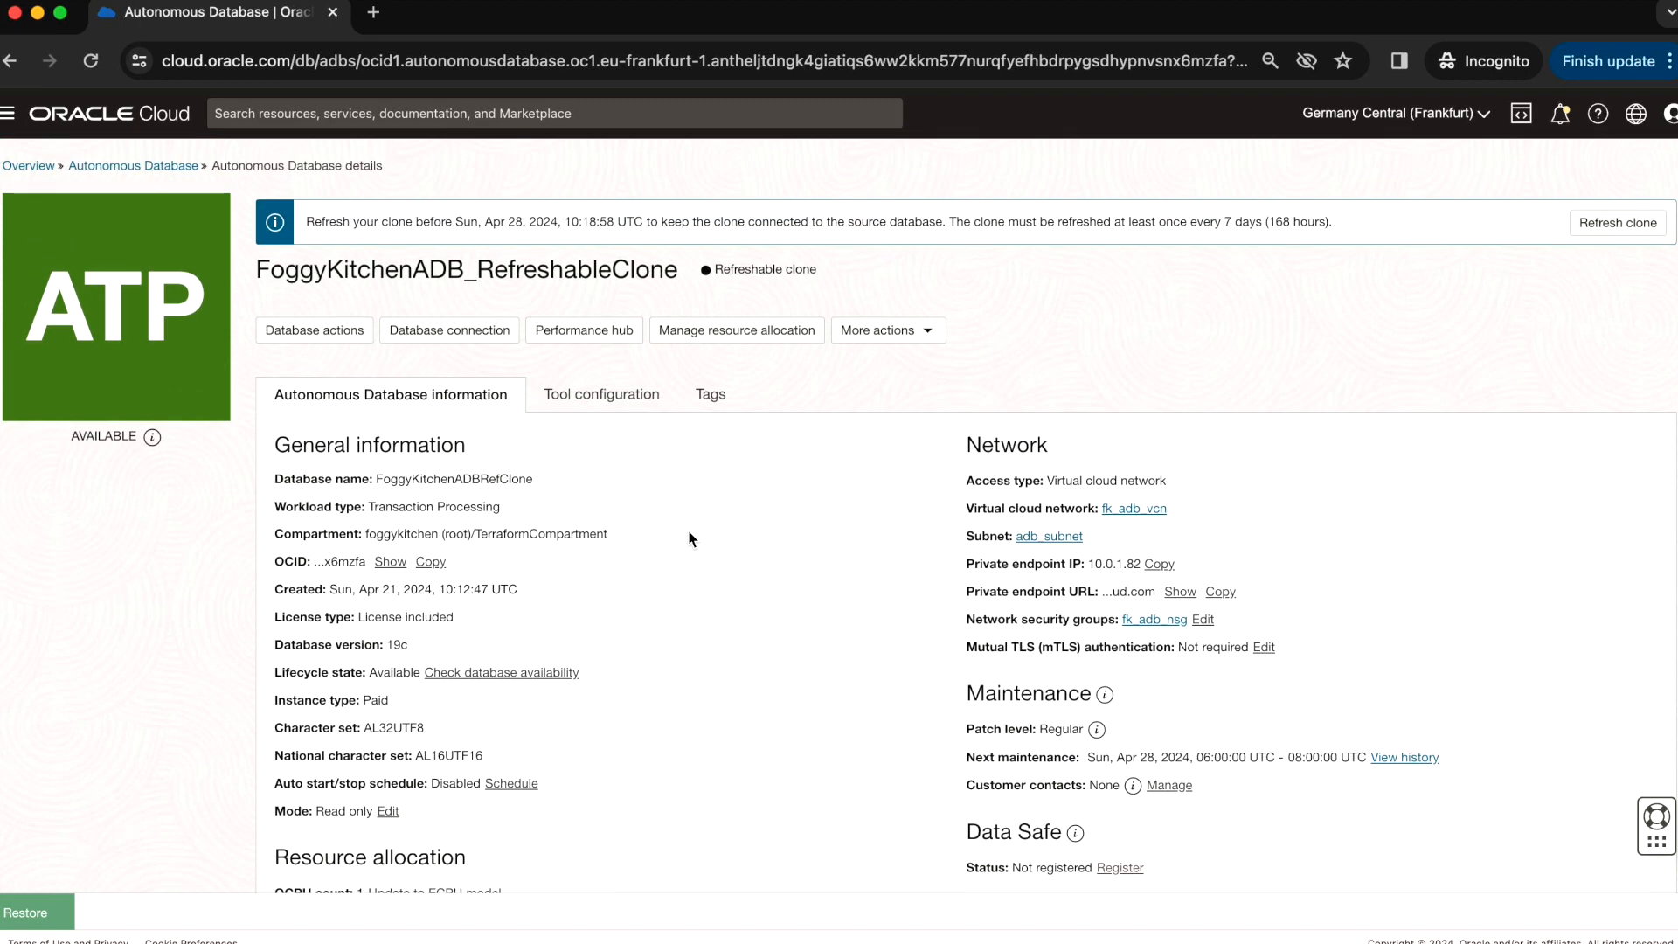
scroll(692, 539, "down", 1)
scroll(691, 539, "down", 5)
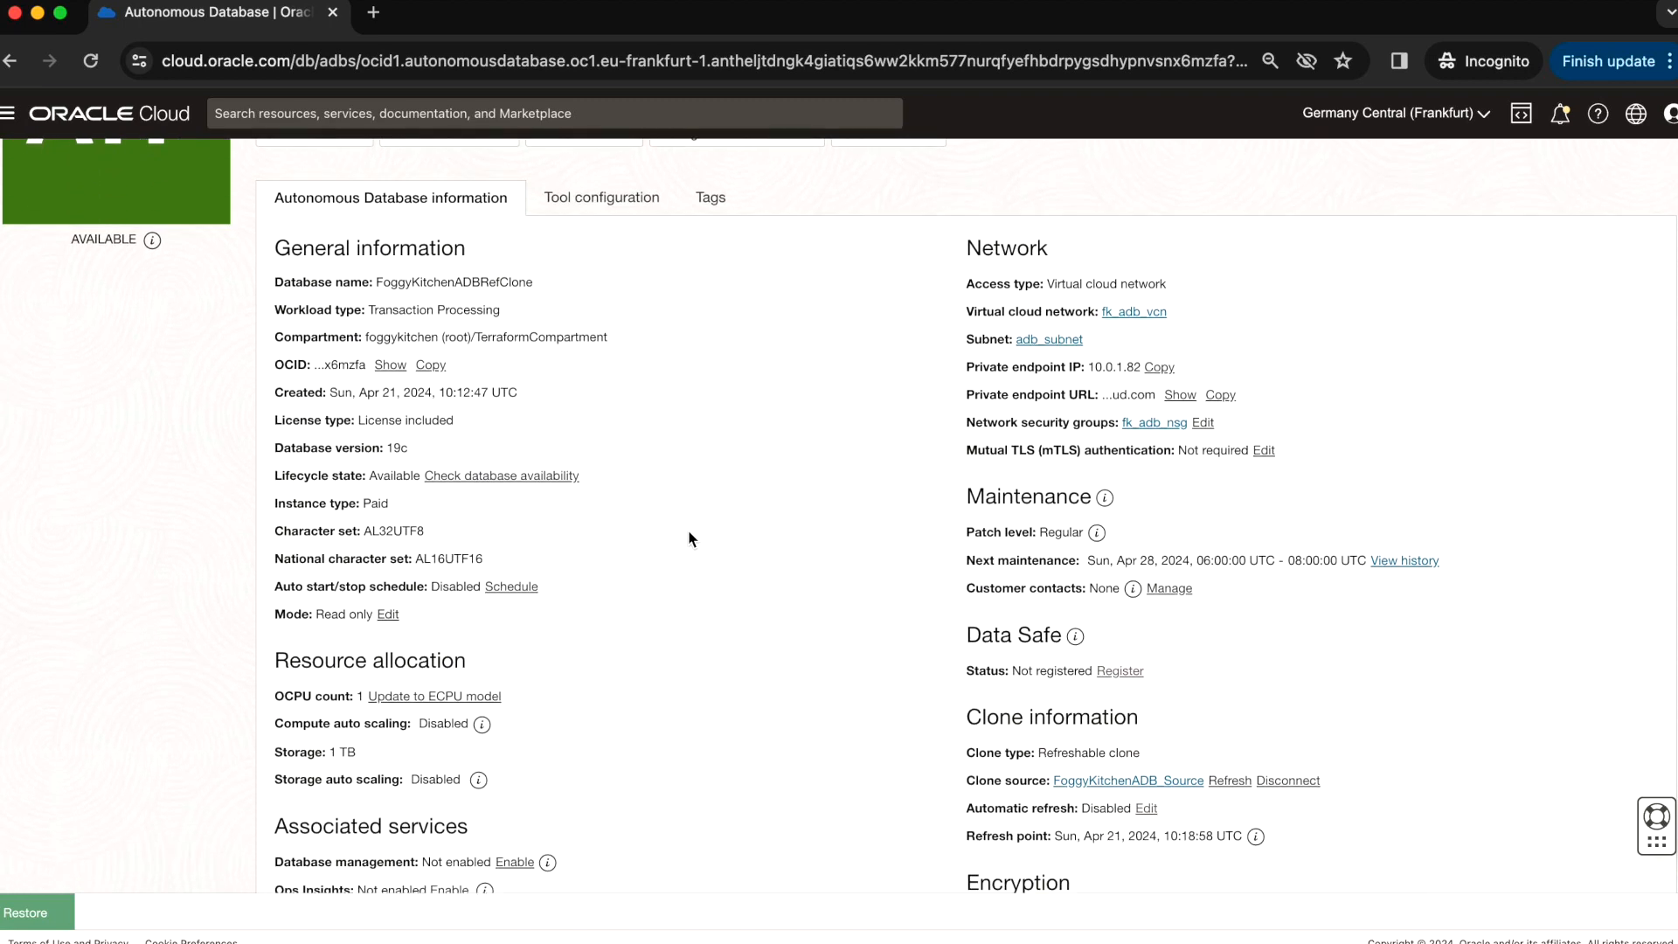
scroll(690, 539, "down", 1)
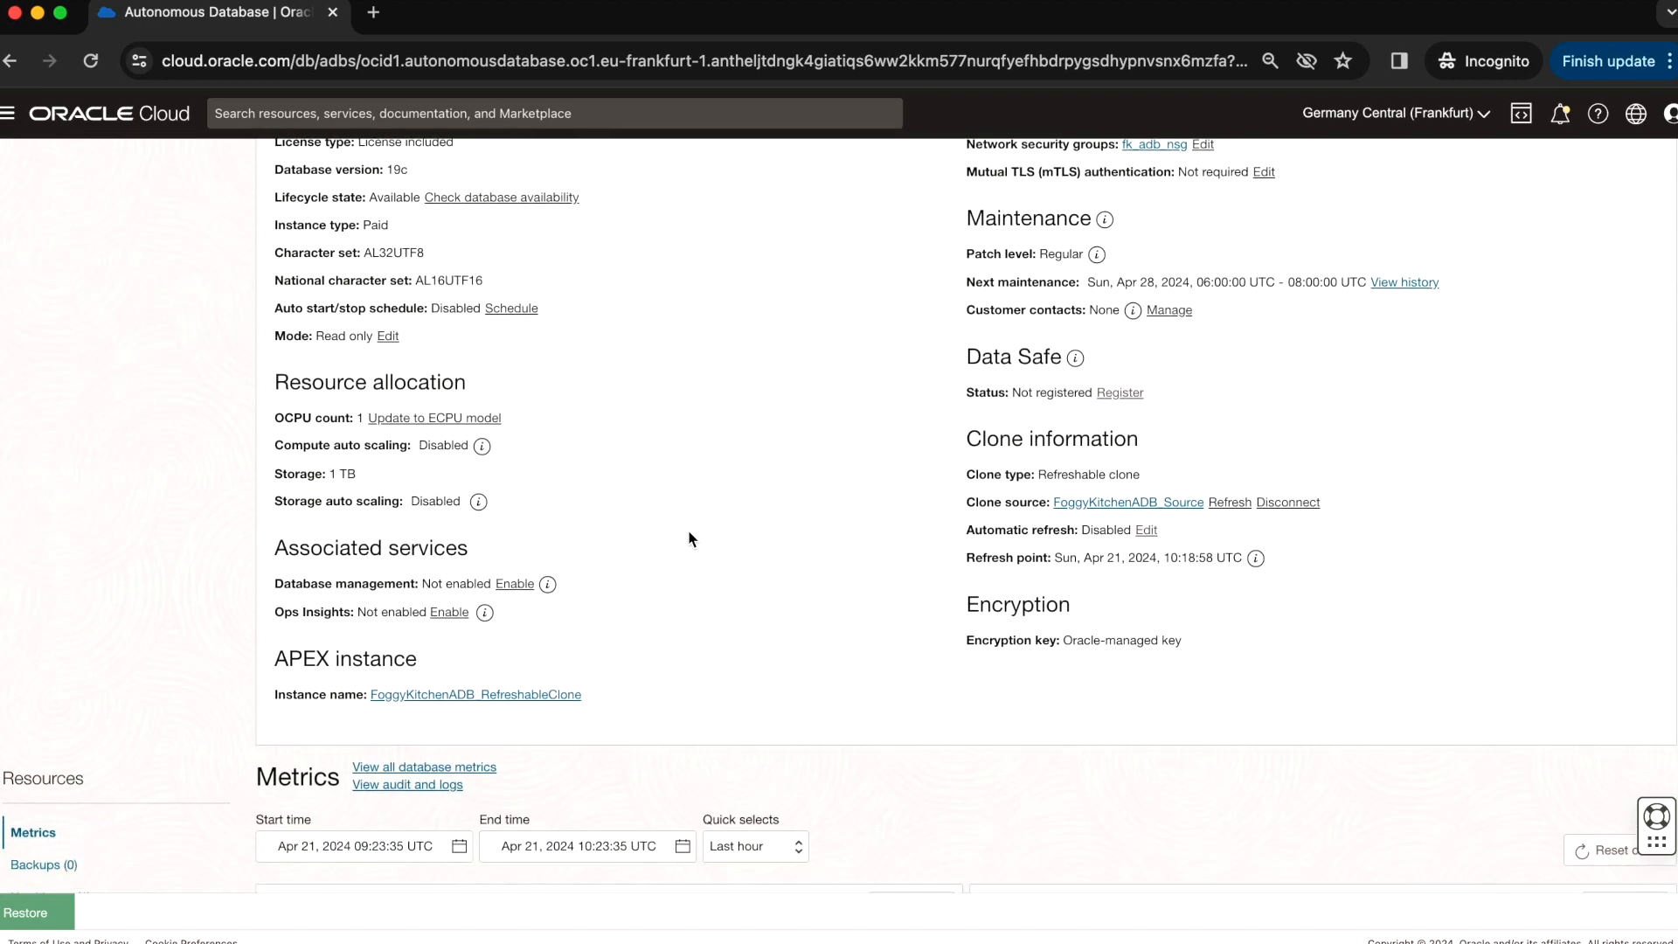
scroll(690, 540, "down", 4)
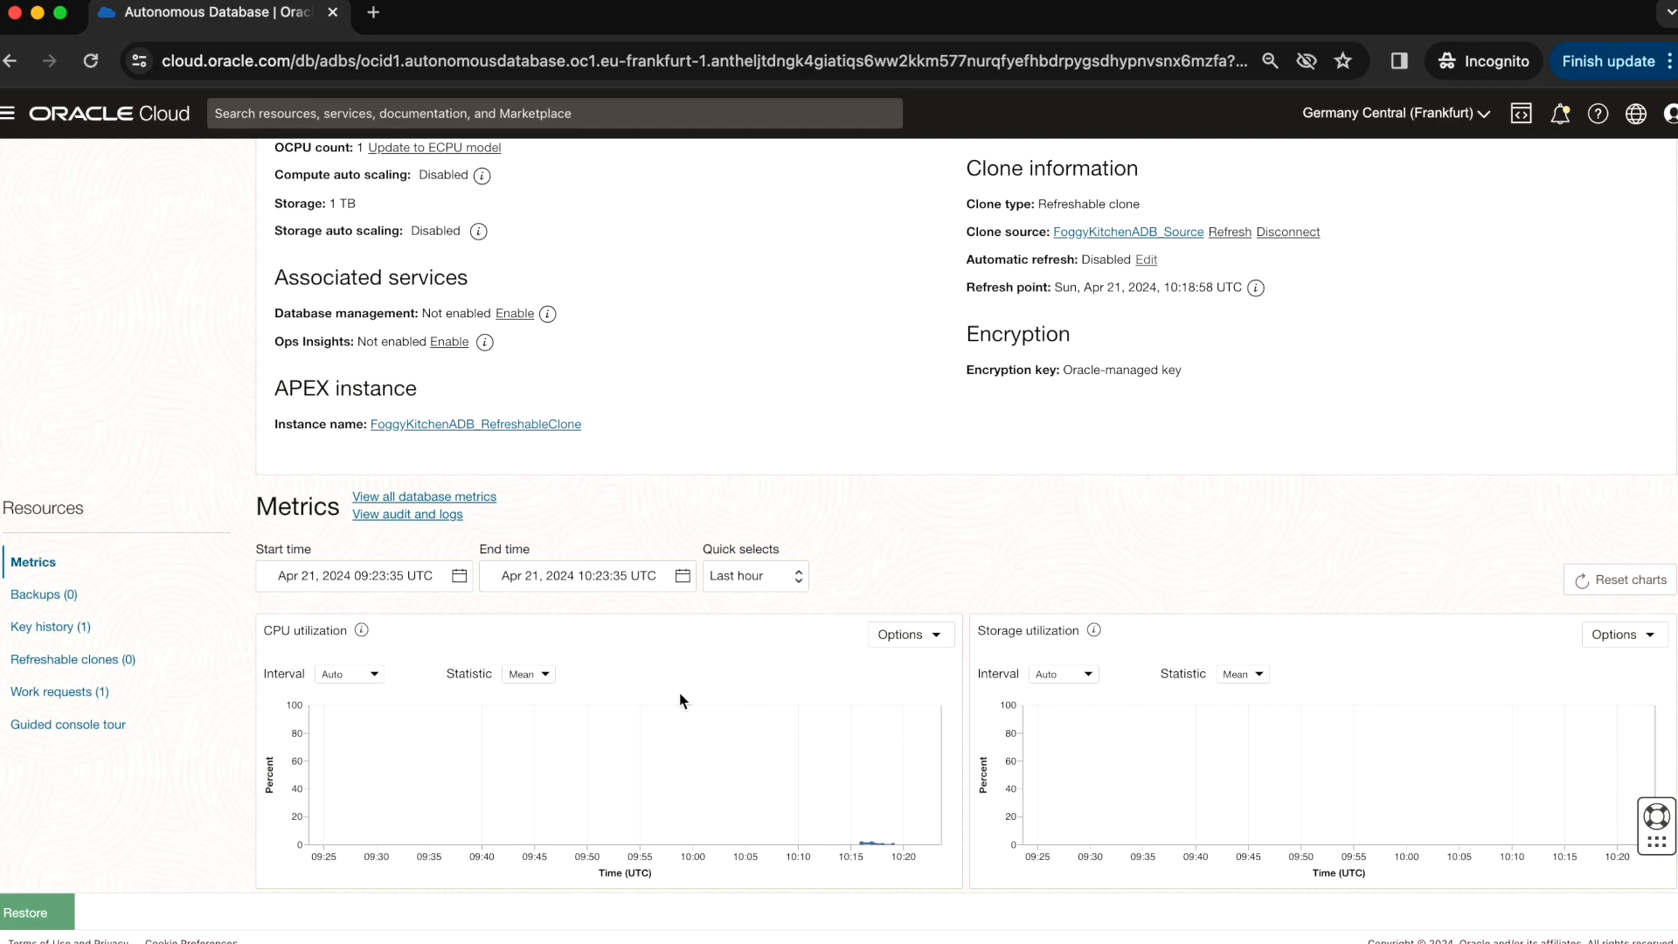
scroll(683, 700, "down", 1)
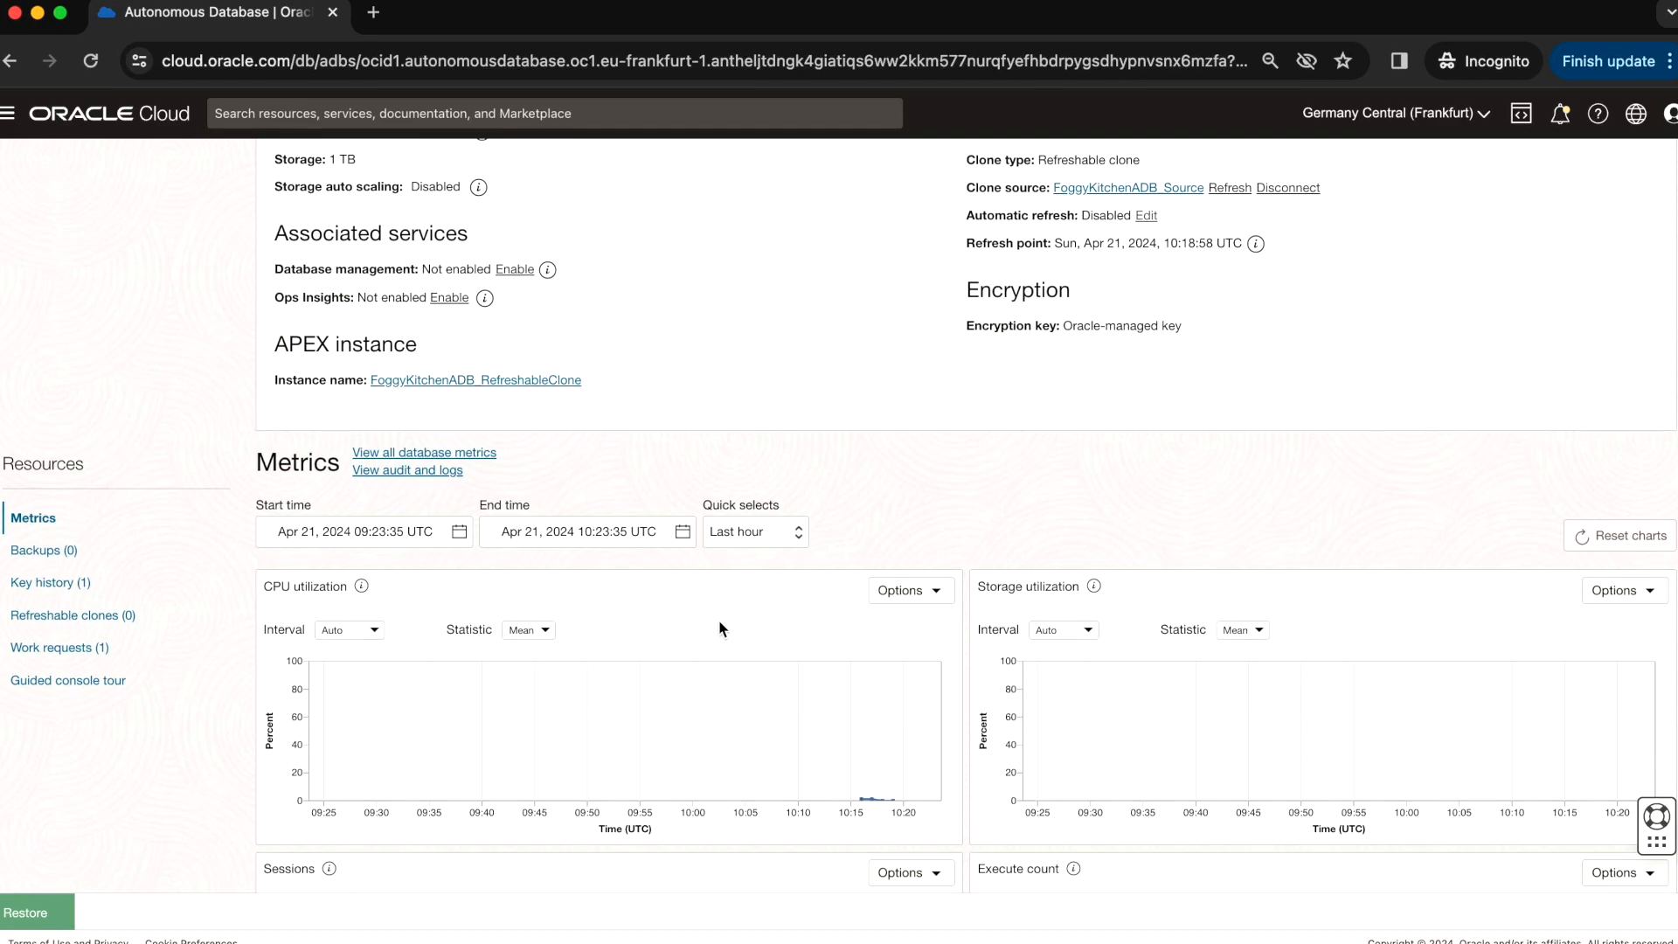
- View the Refreshable clones resource section of the clone database and go back to the refresh notice above its details
left_click(78, 616)
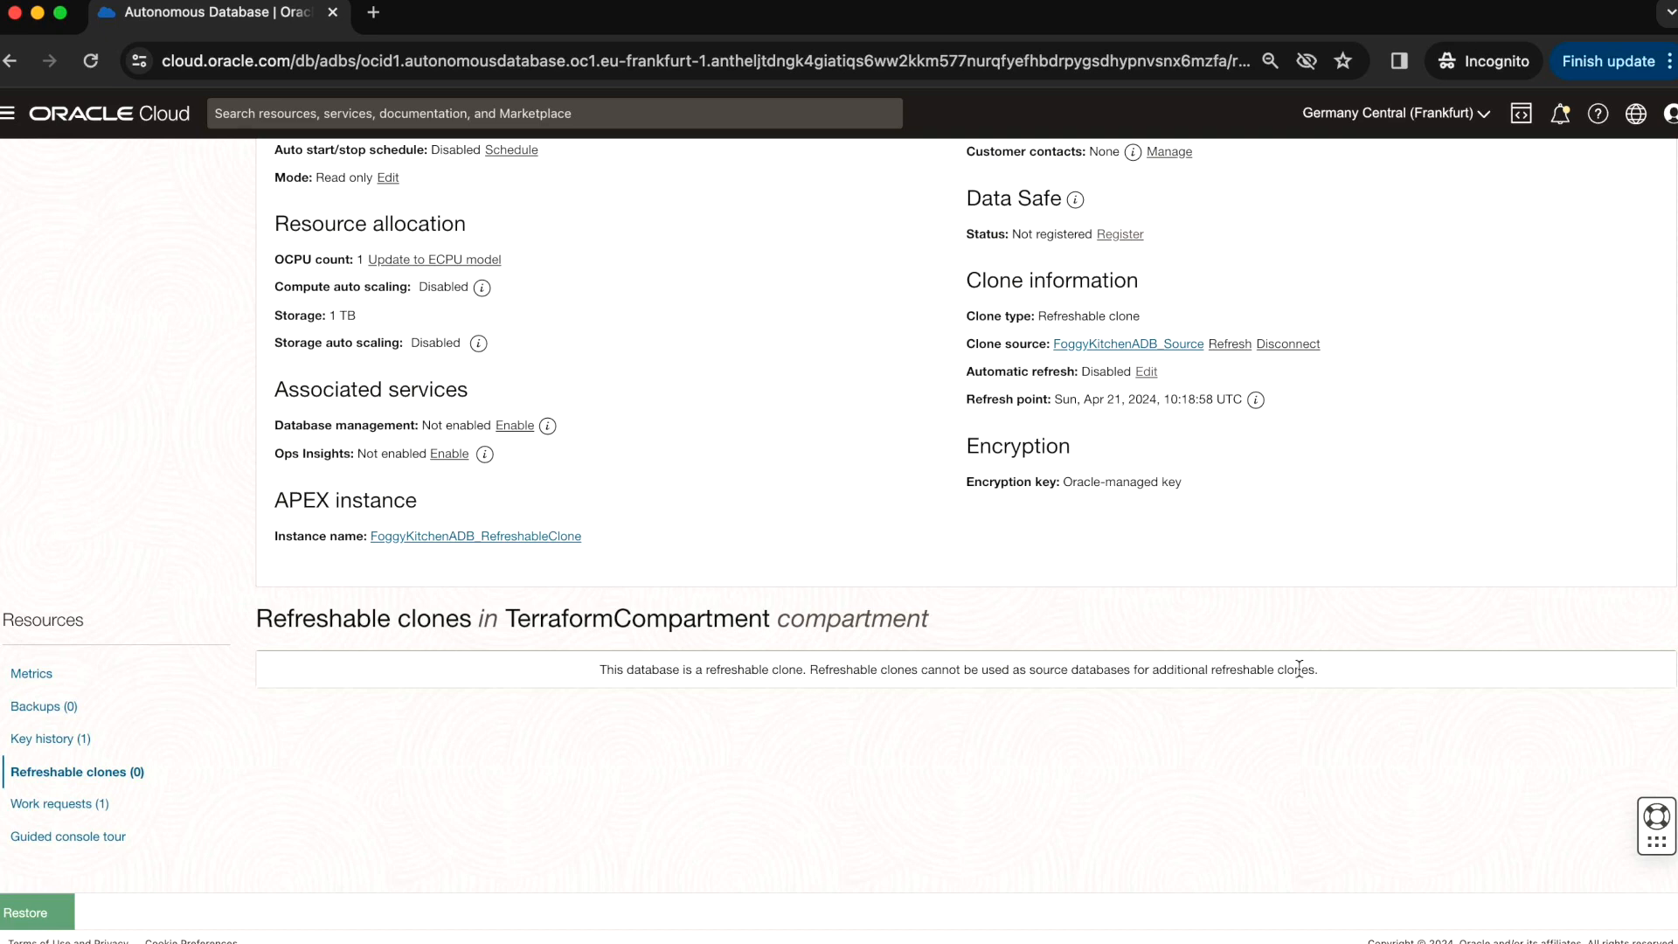
scroll(1346, 677, "up", 1)
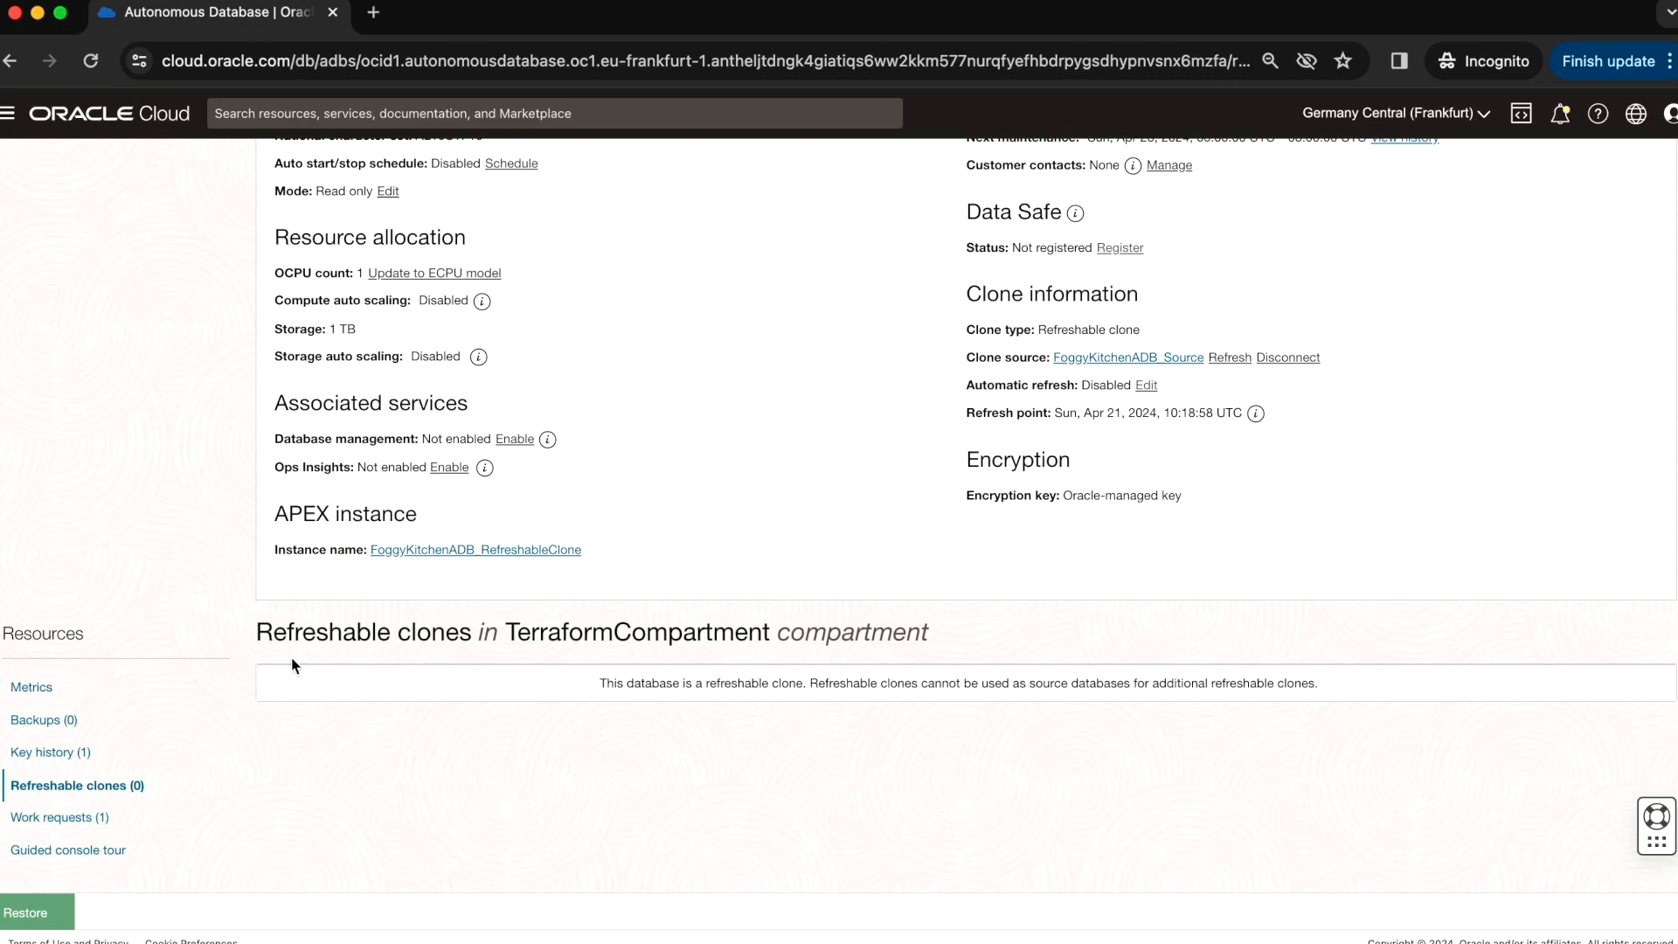
scroll(188, 626, "up", 10)
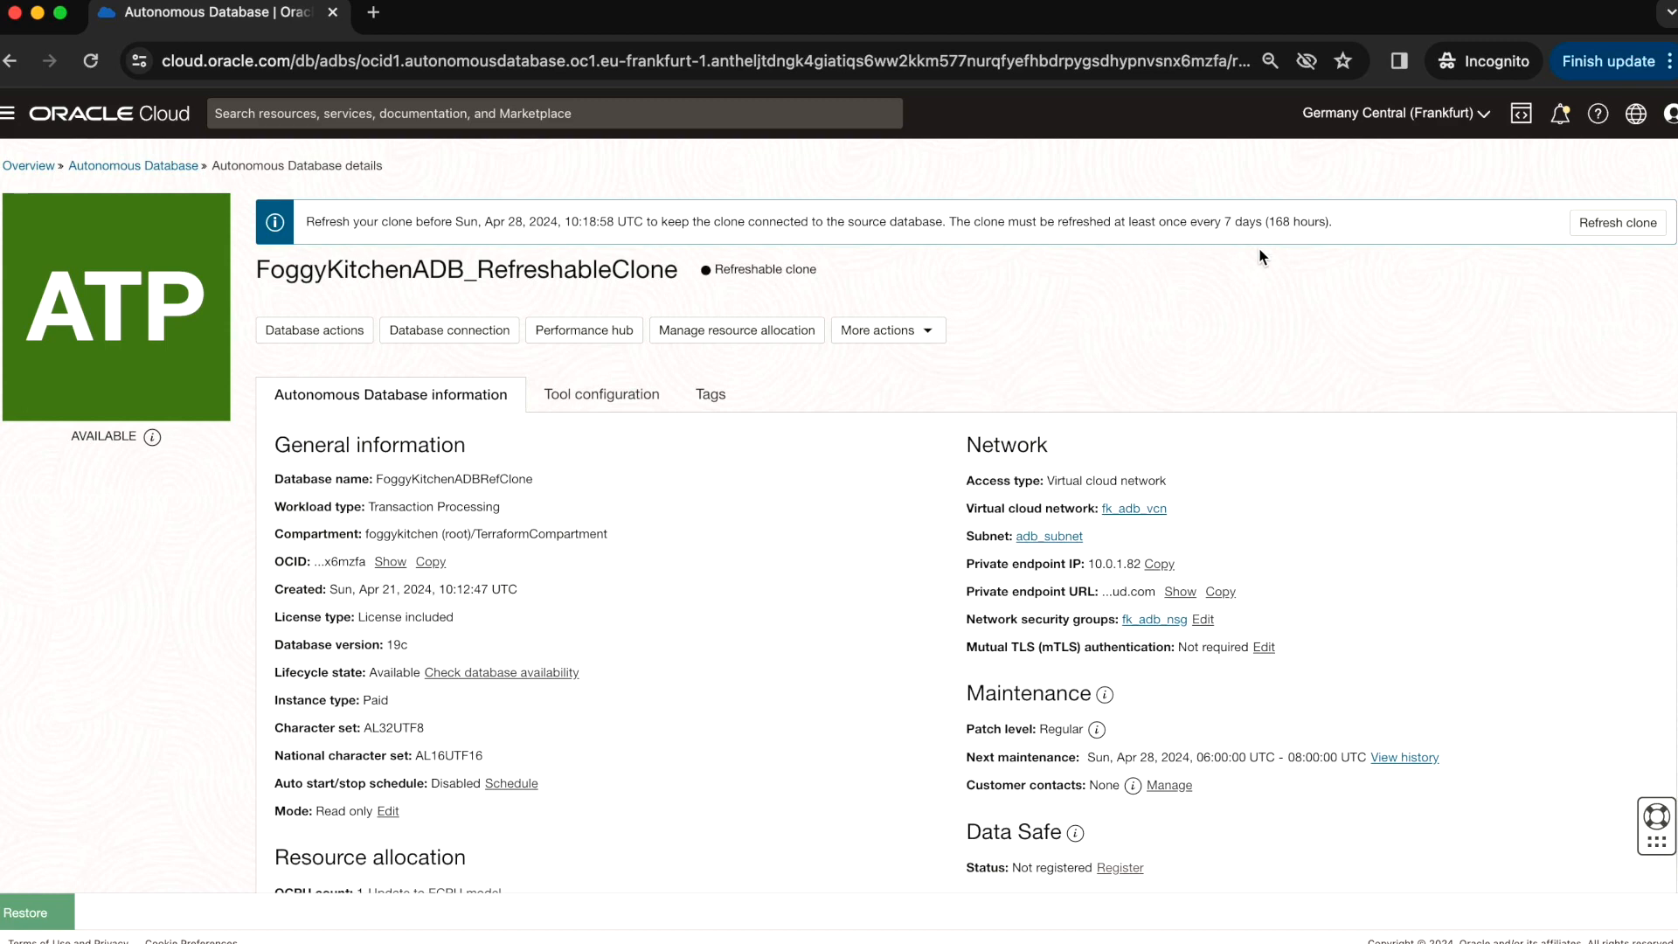
- Start a manual refresh of the clone and set the refresh point timestamp to Apr 21, 2024 10:18:00 UTC
left_click(1636, 229)
left_click(687, 329)
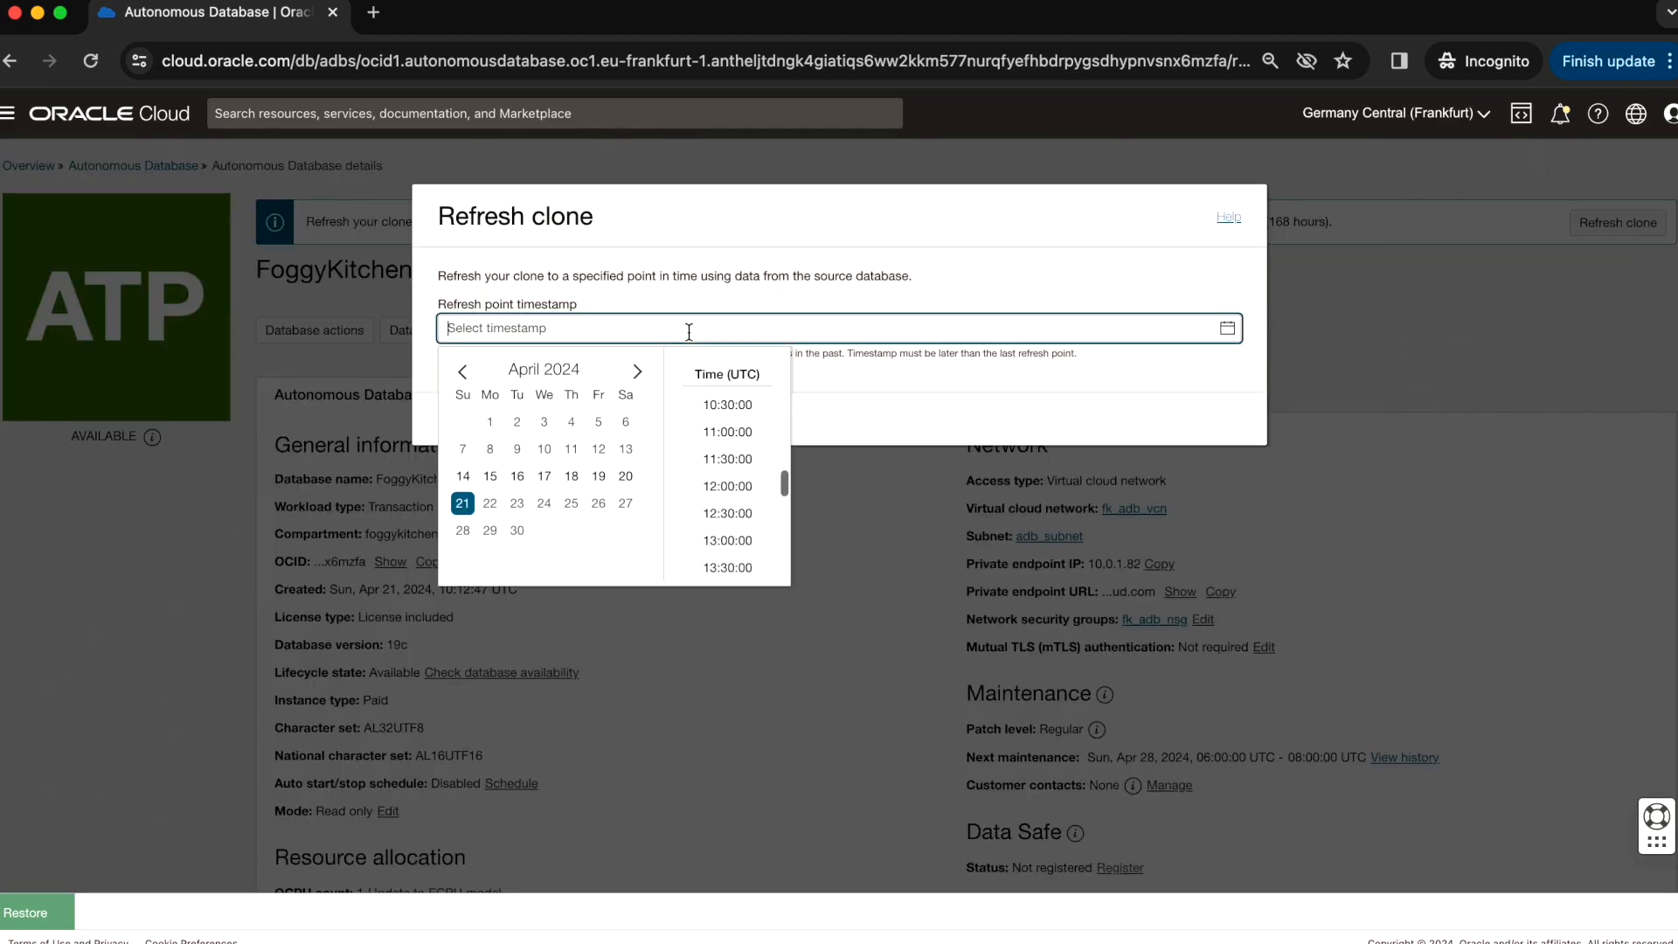
left_click(462, 503)
left_click(744, 273)
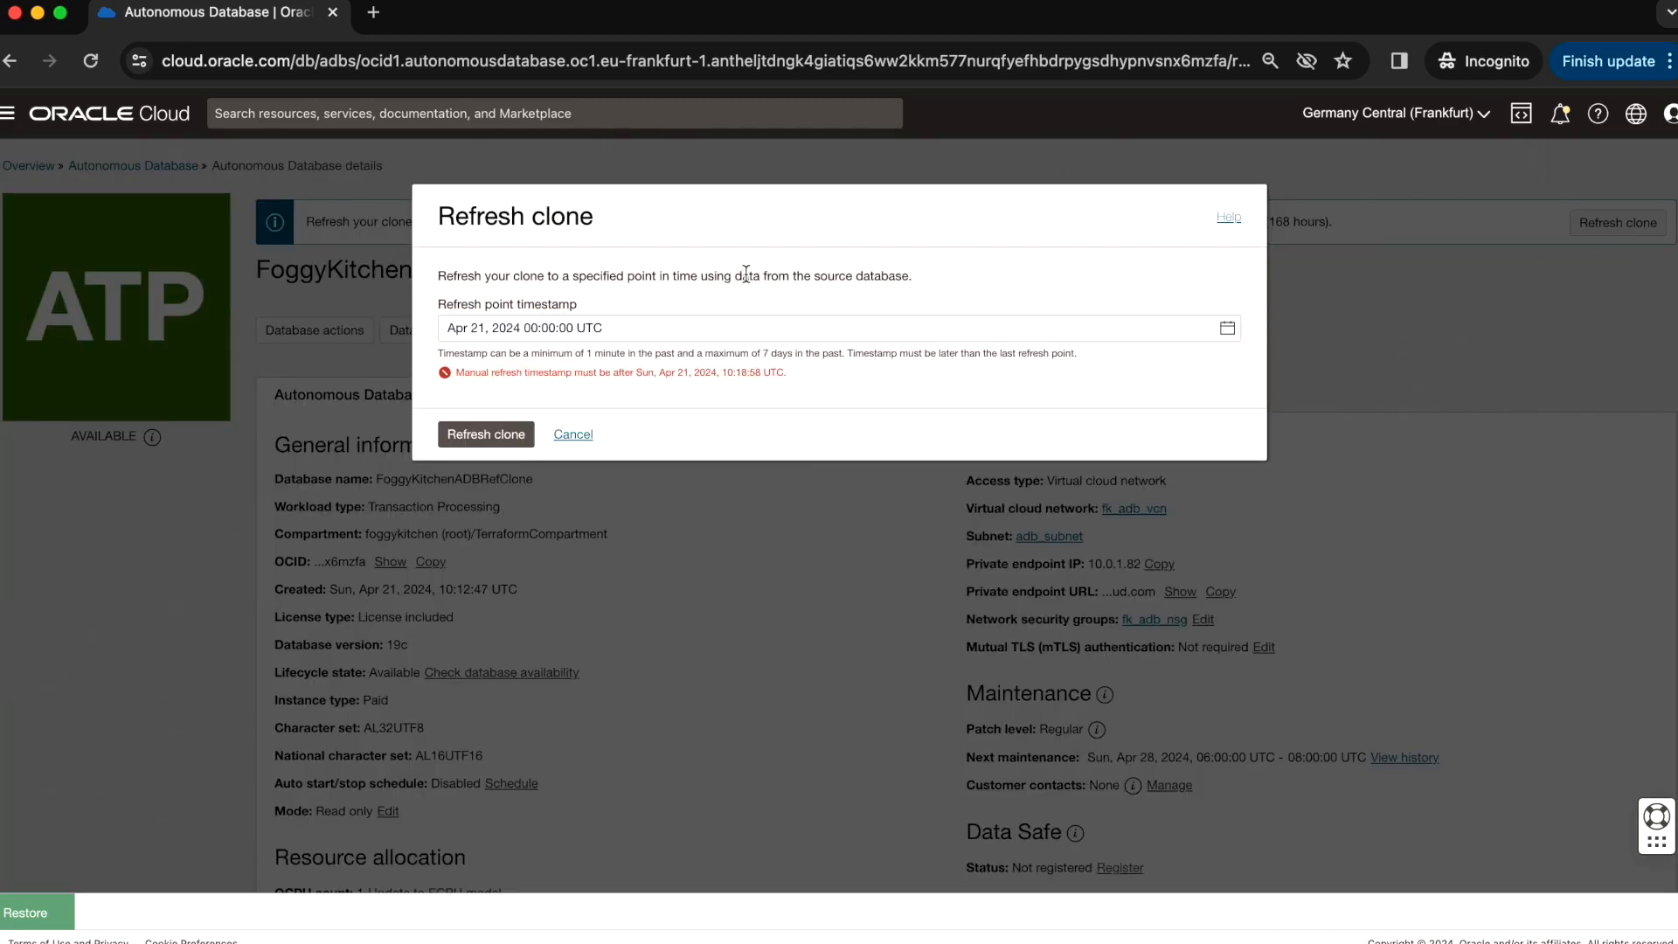
left_click(530, 328)
type("1018")
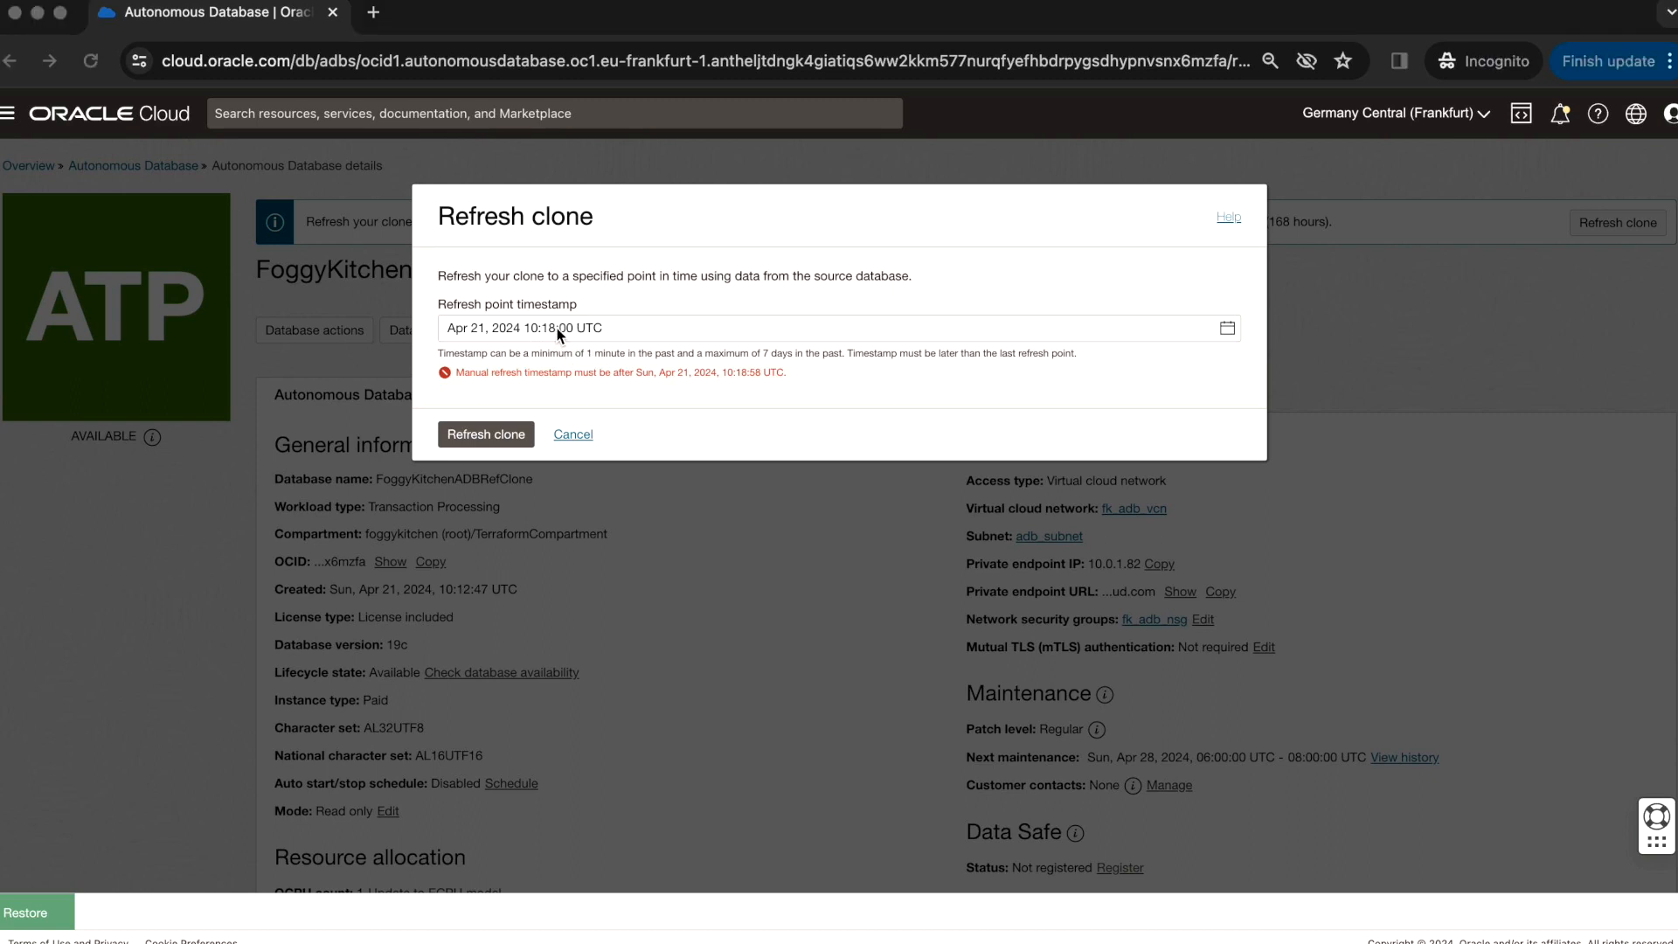
left_click(553, 328)
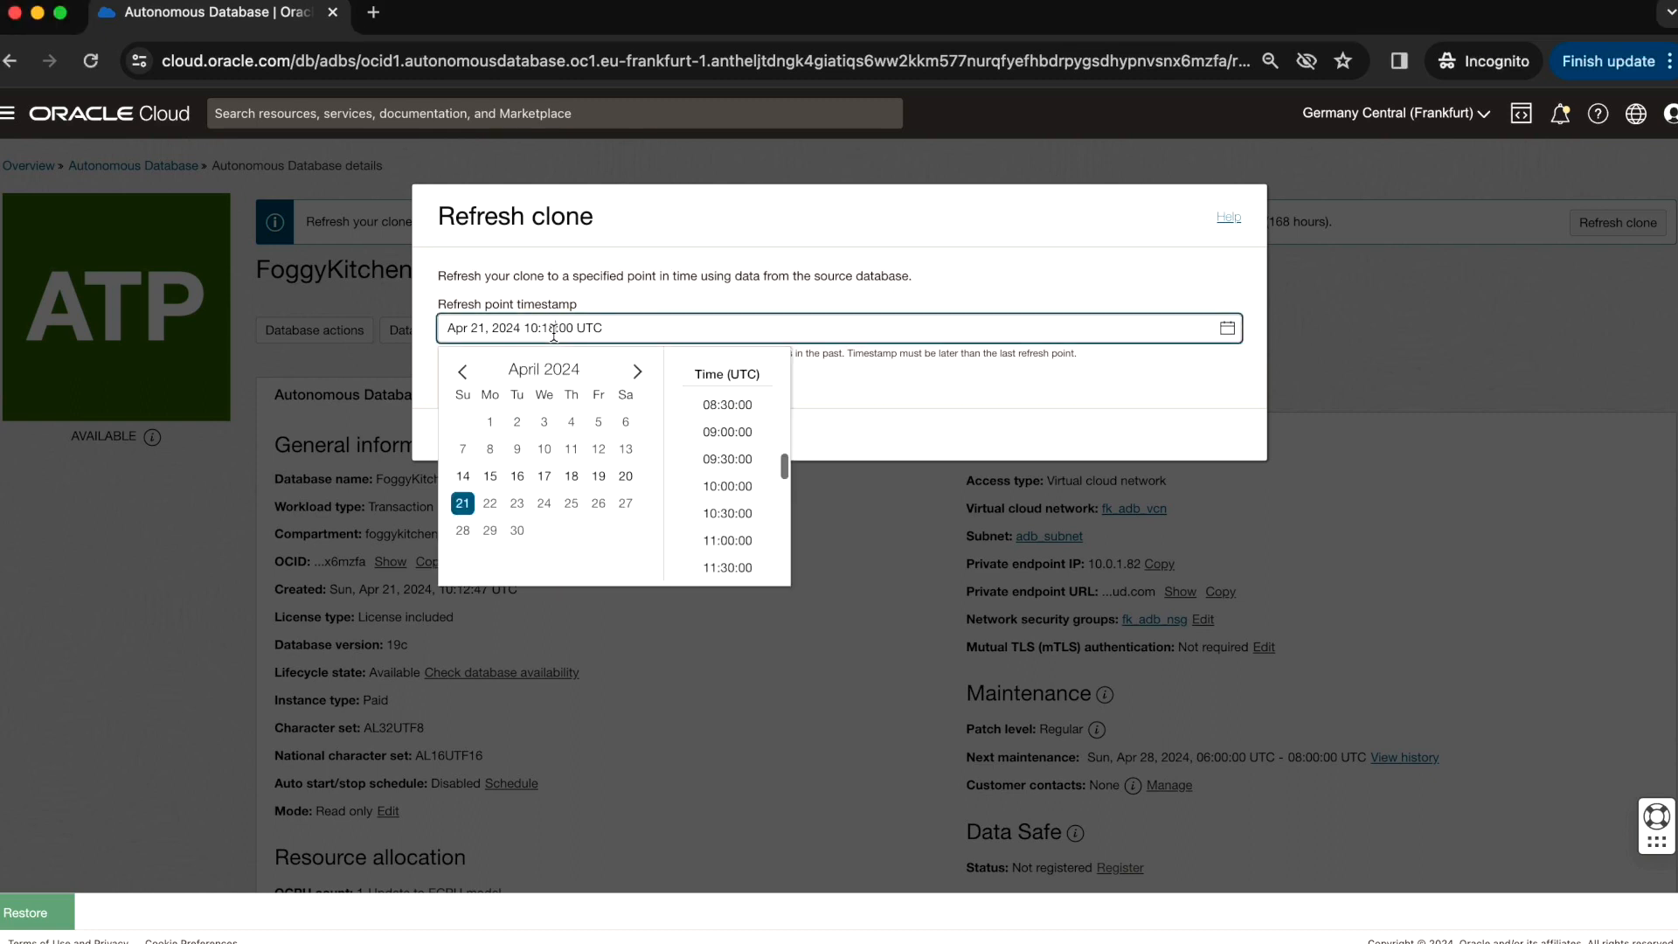
left_click(661, 304)
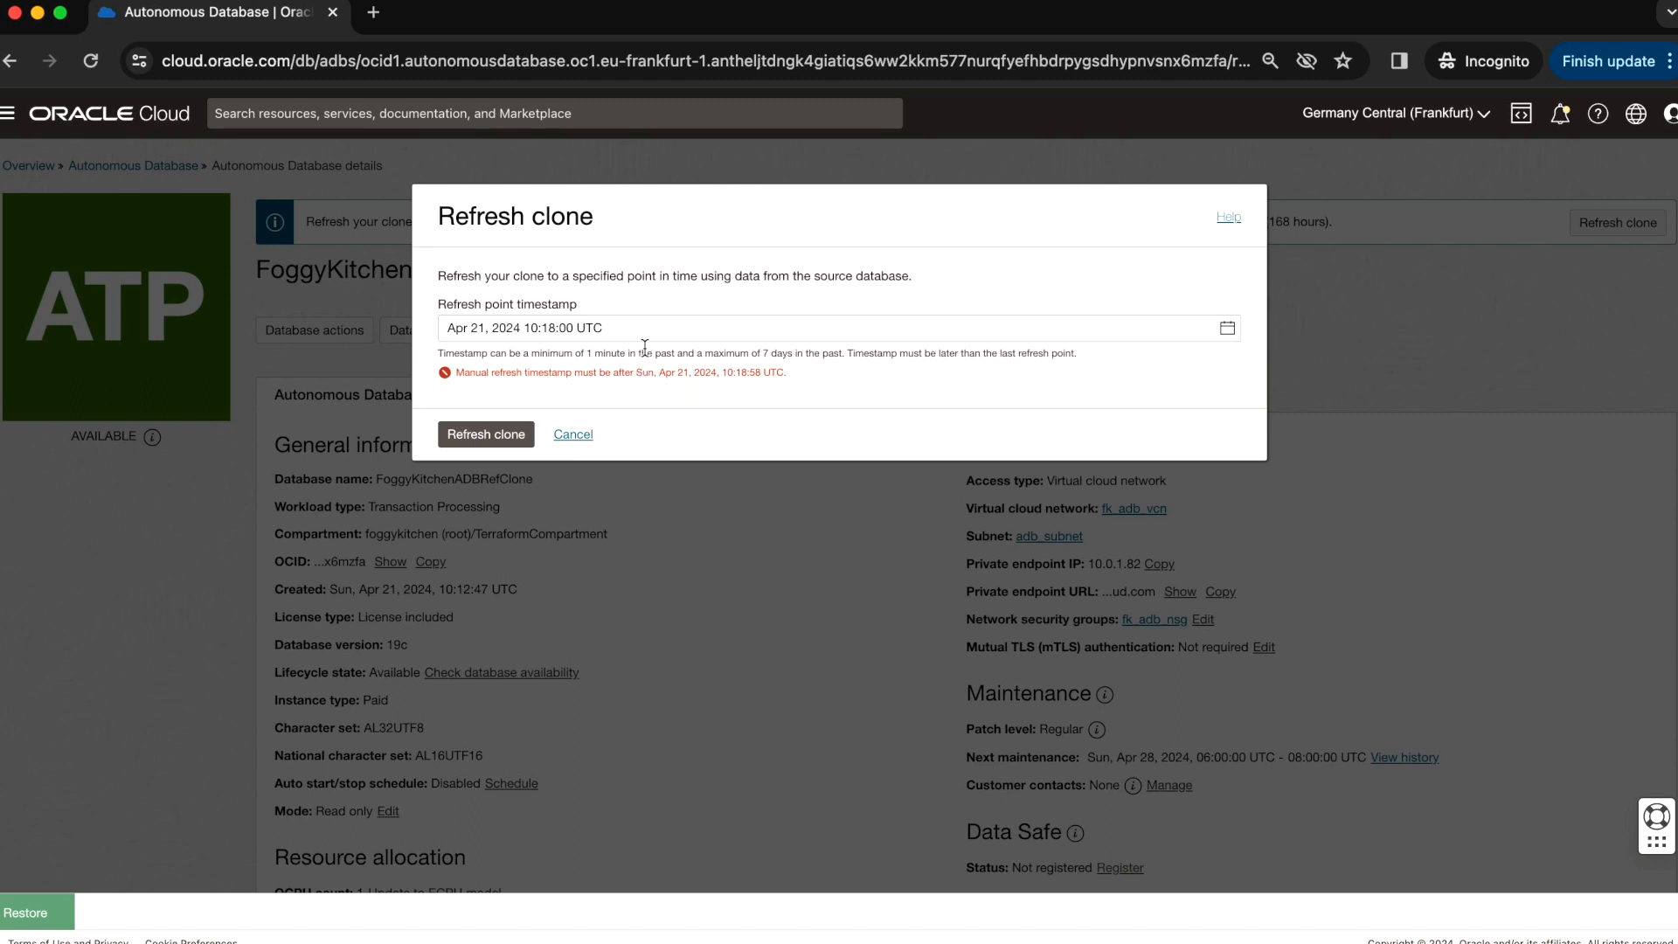
- Change the refresh point timestamp to Apr 21, 2024 10:19:00 UTC and submit the clone refresh
left_click(555, 328)
key("BackSpace")
type("9")
left_click(801, 259)
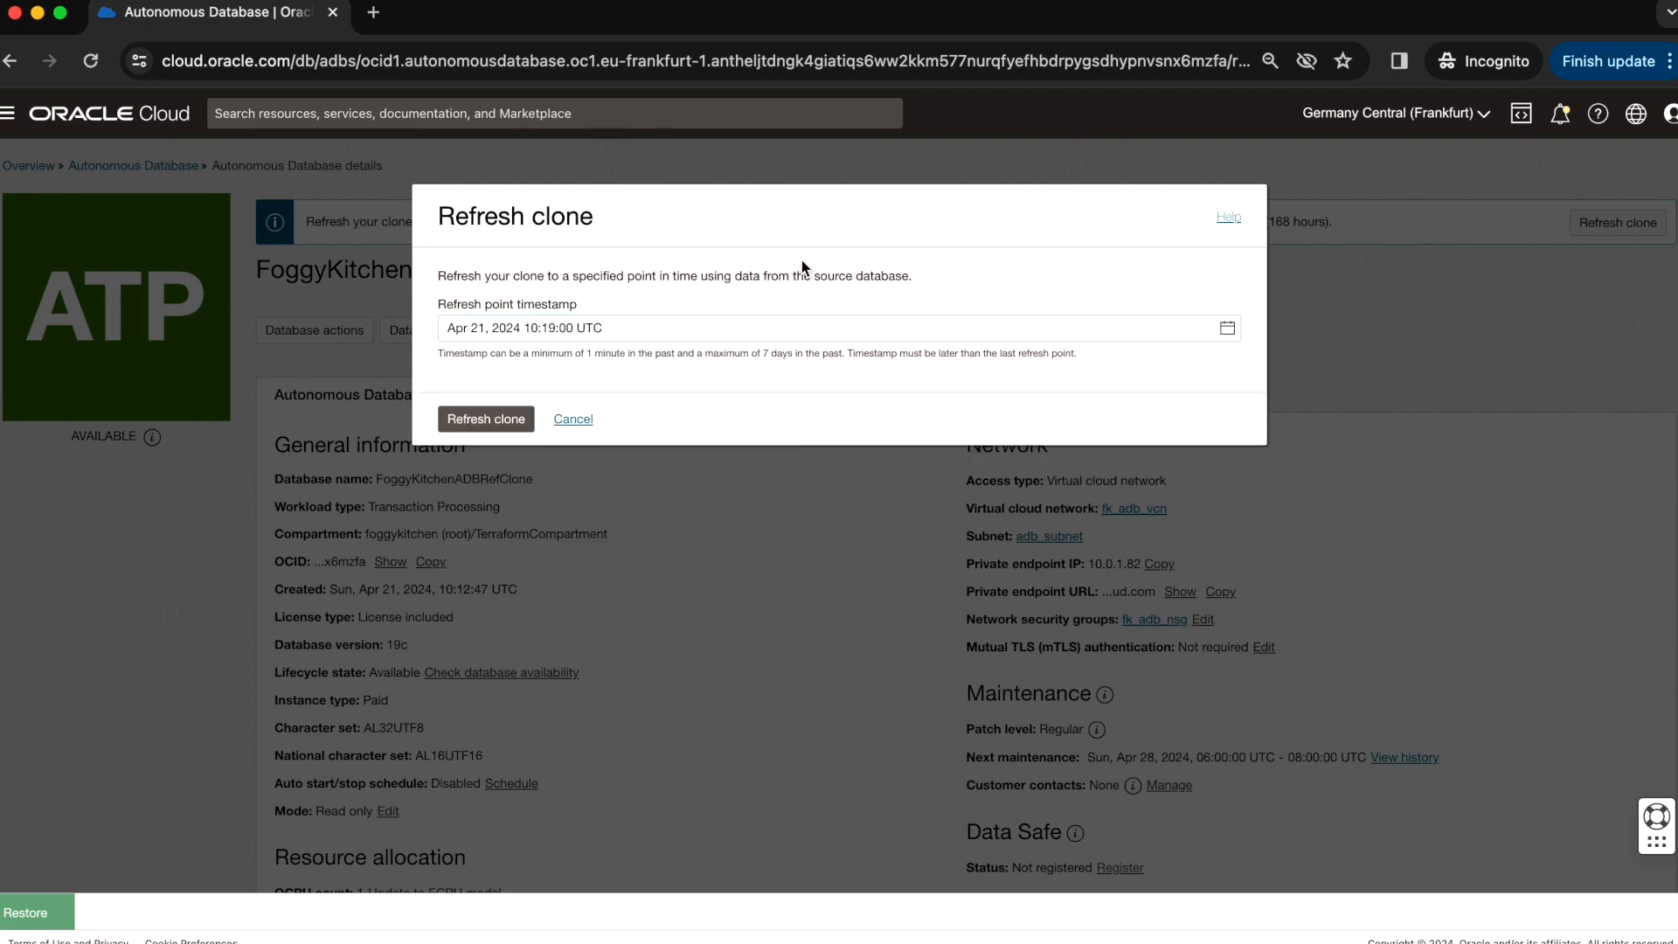
left_click(505, 426)
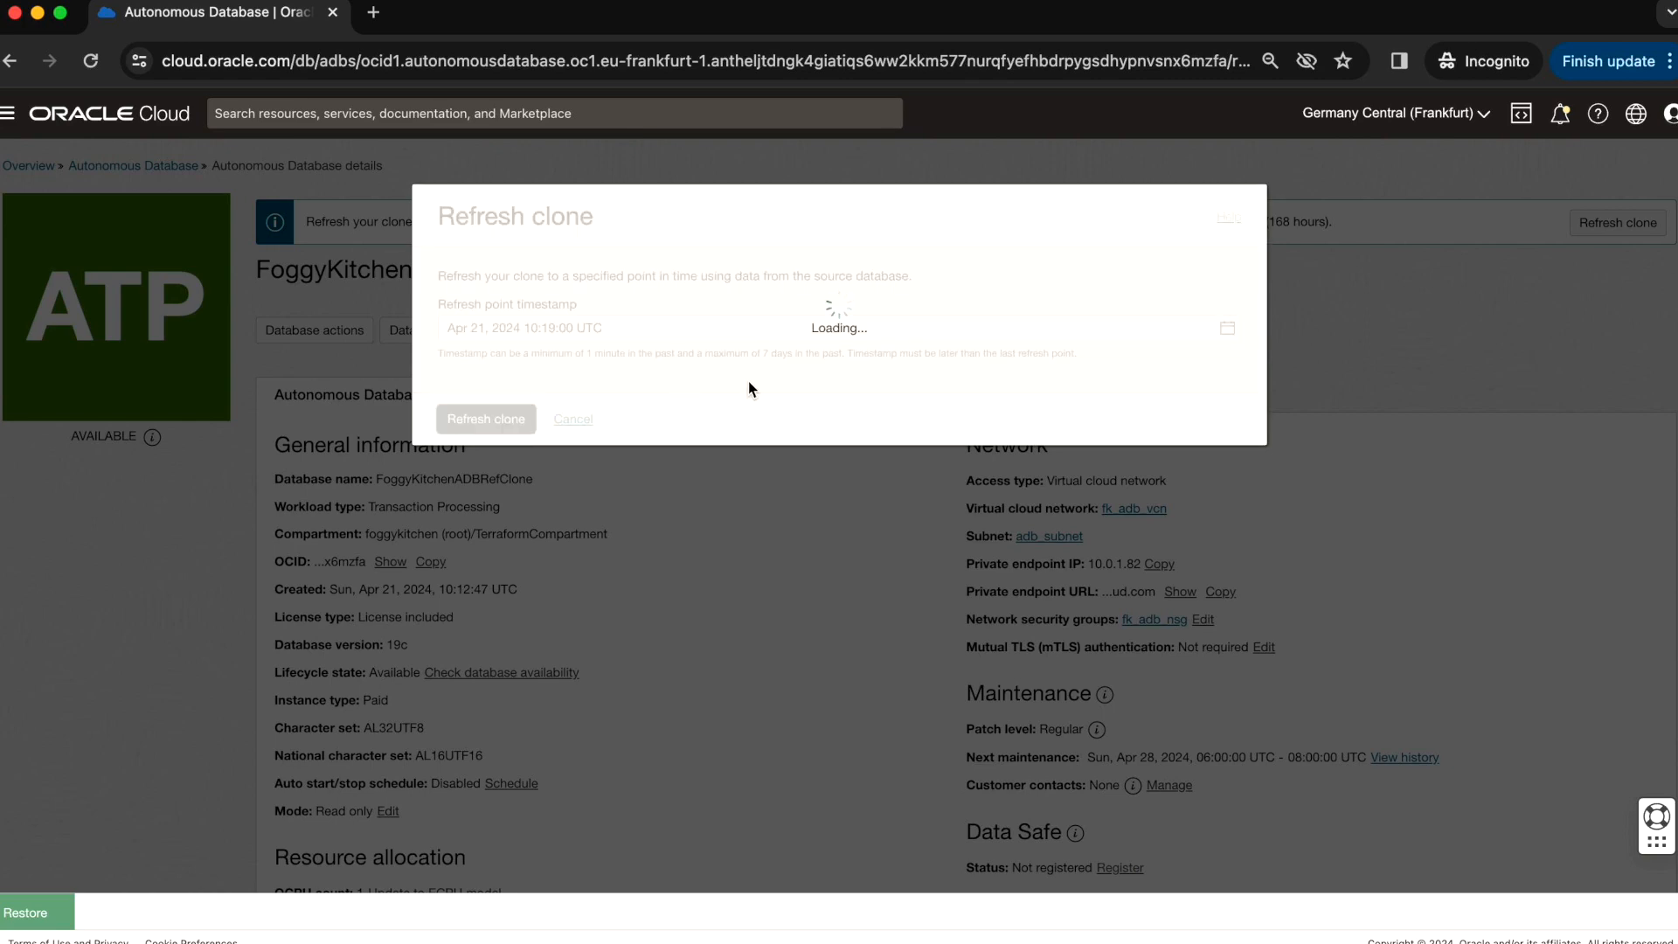
- Open the Autonomous Database Manual Refresh work request of the clone and follow its progress and log messages
scroll(187, 528, "down", 7)
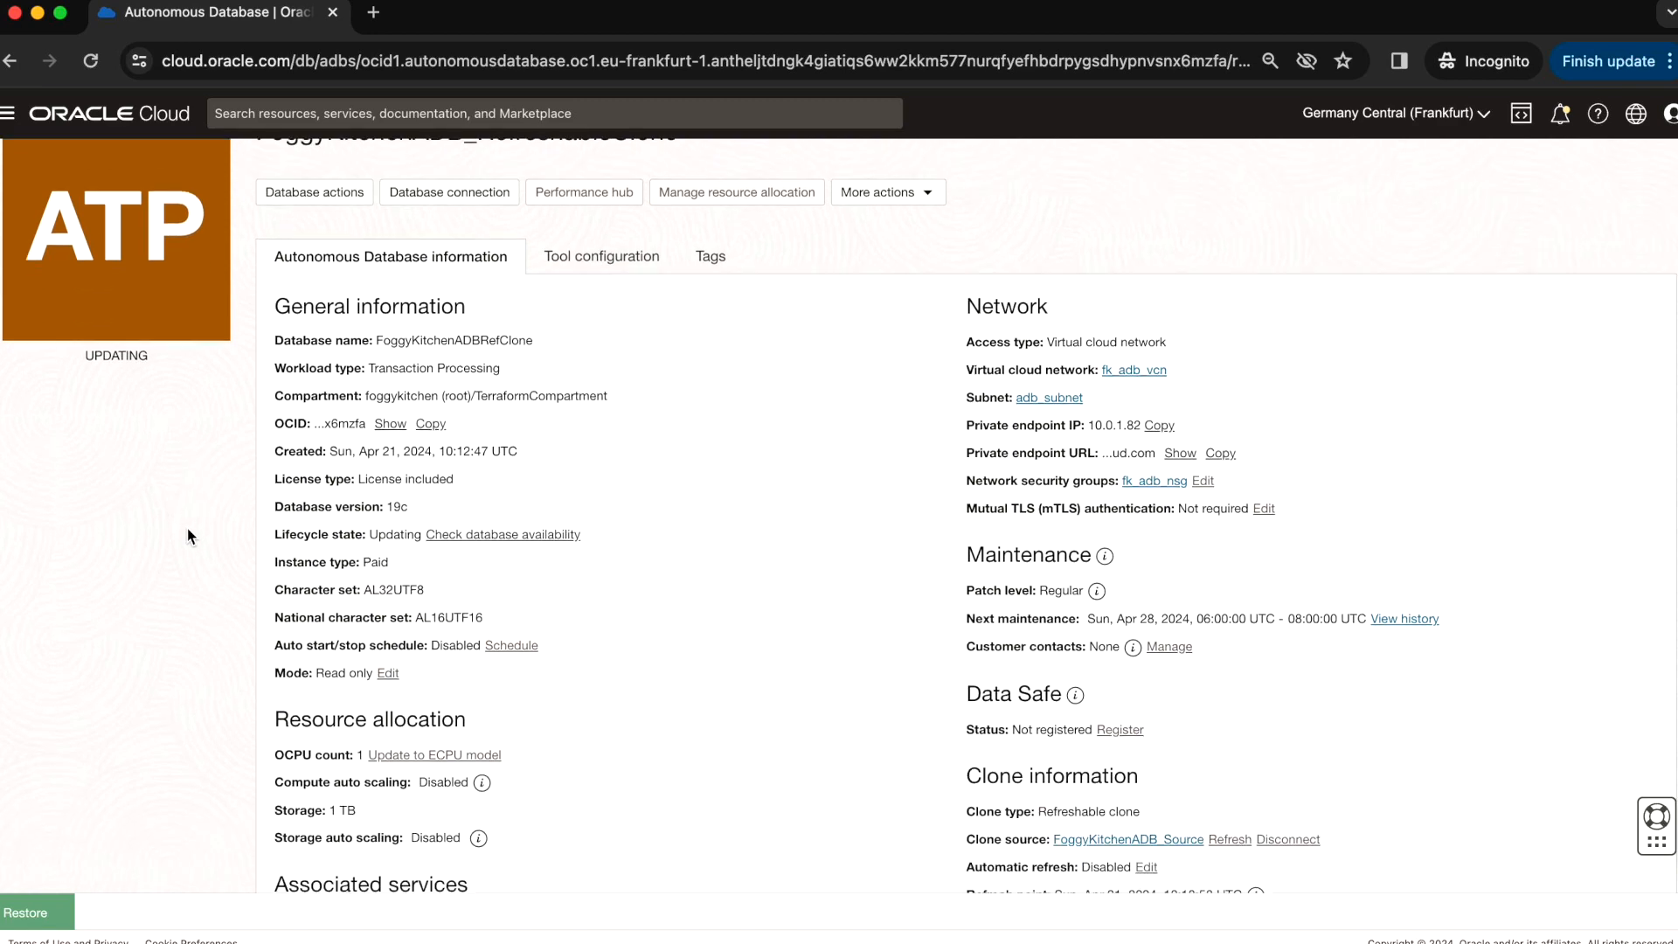
left_click(72, 803)
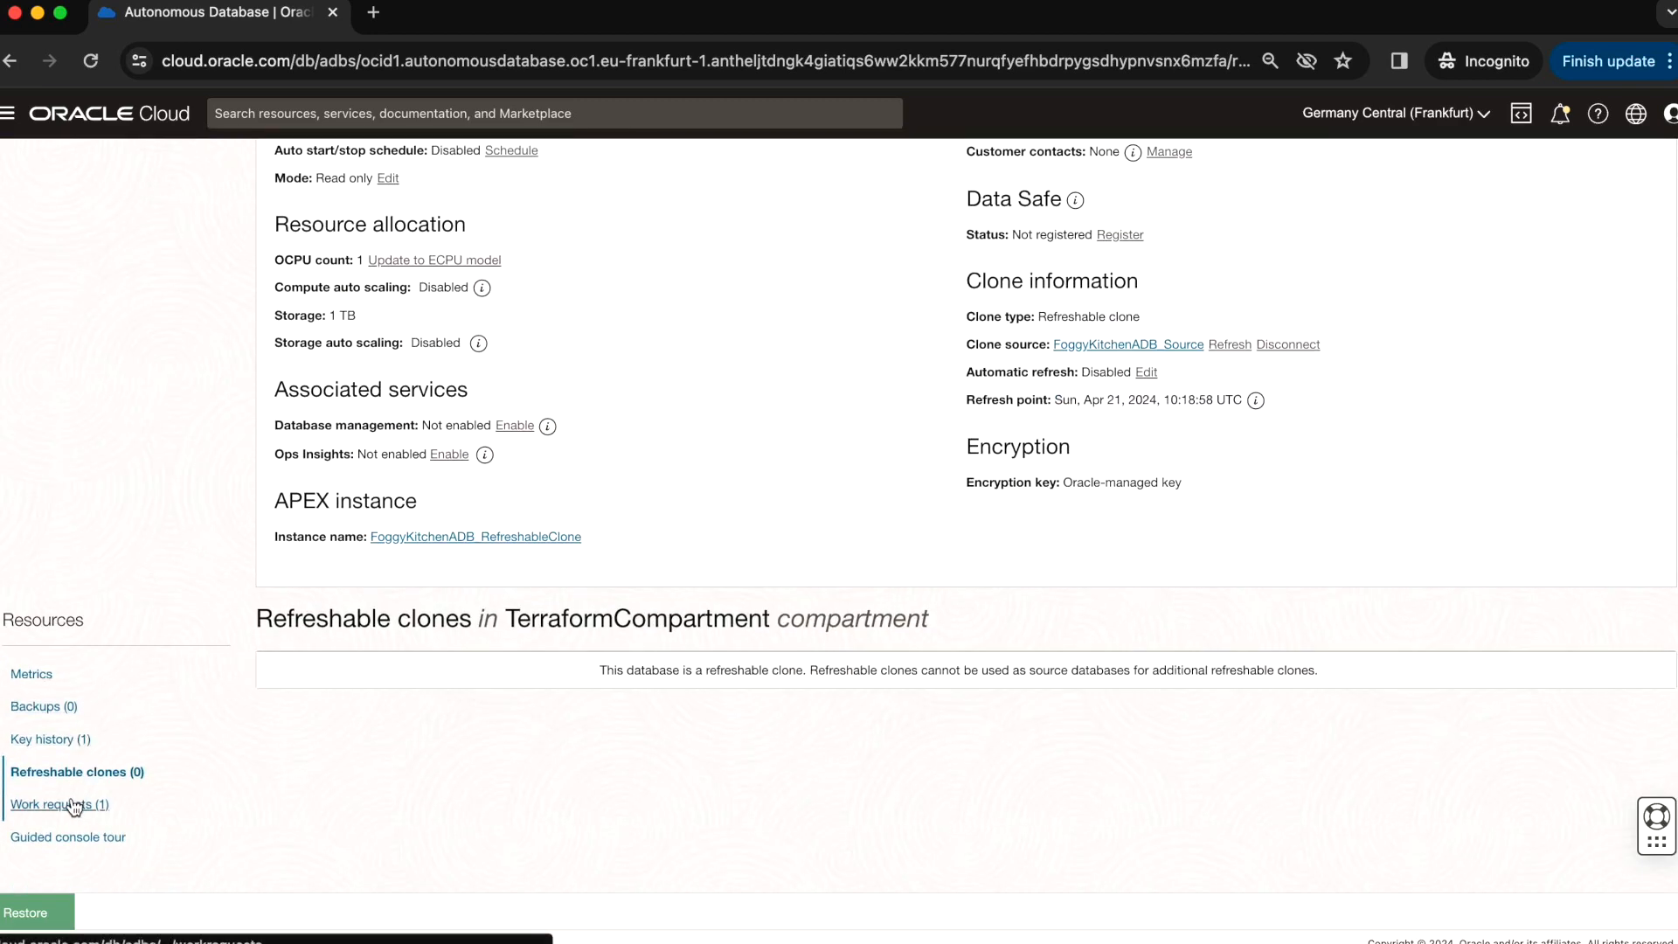
left_click(445, 708)
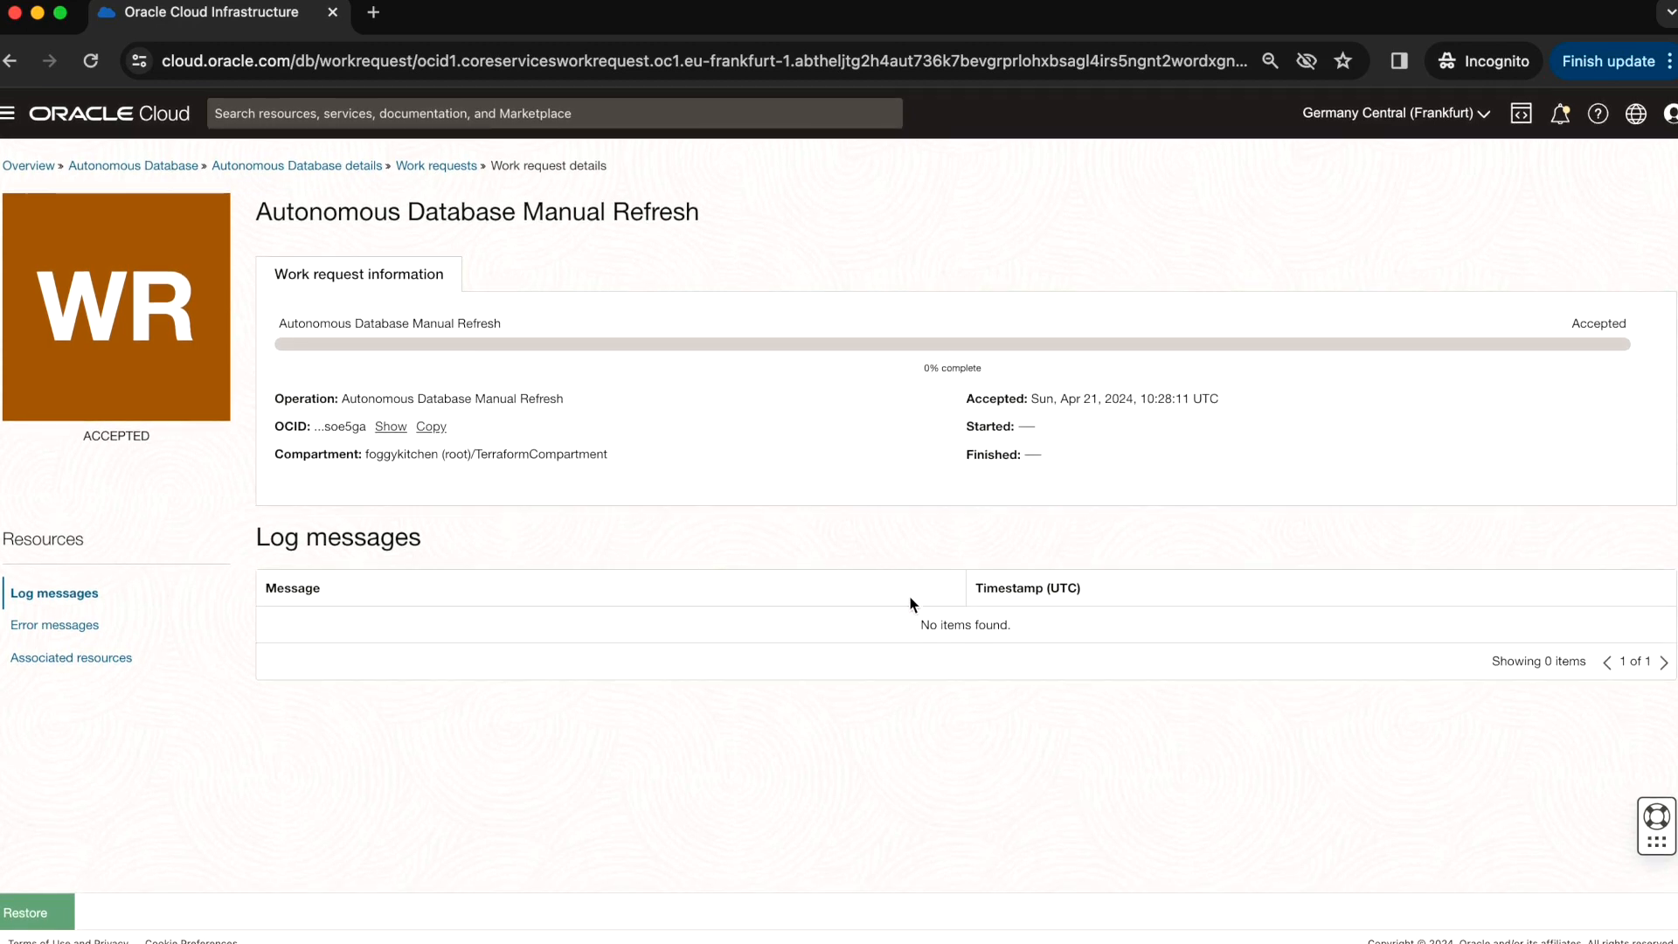
mouse_move(1012, 926)
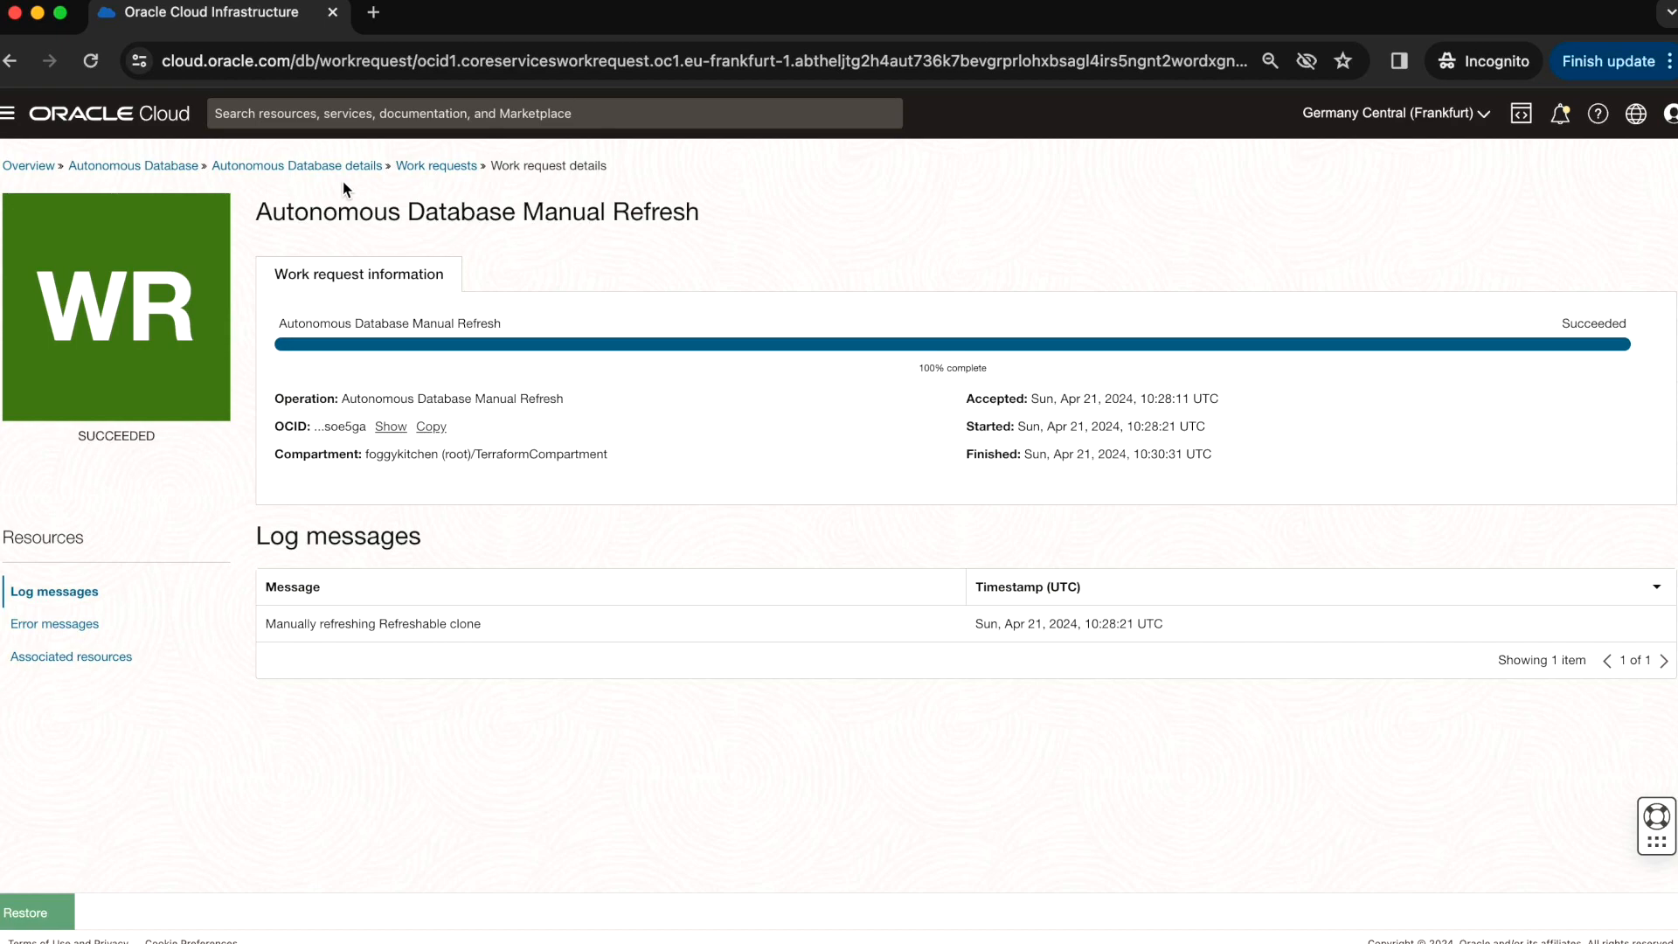
- Check the refresh notice and clone information on the FoggyKitchenADB_RefreshableClone details page, and return to the Autonomous Databases list
left_click(337, 172)
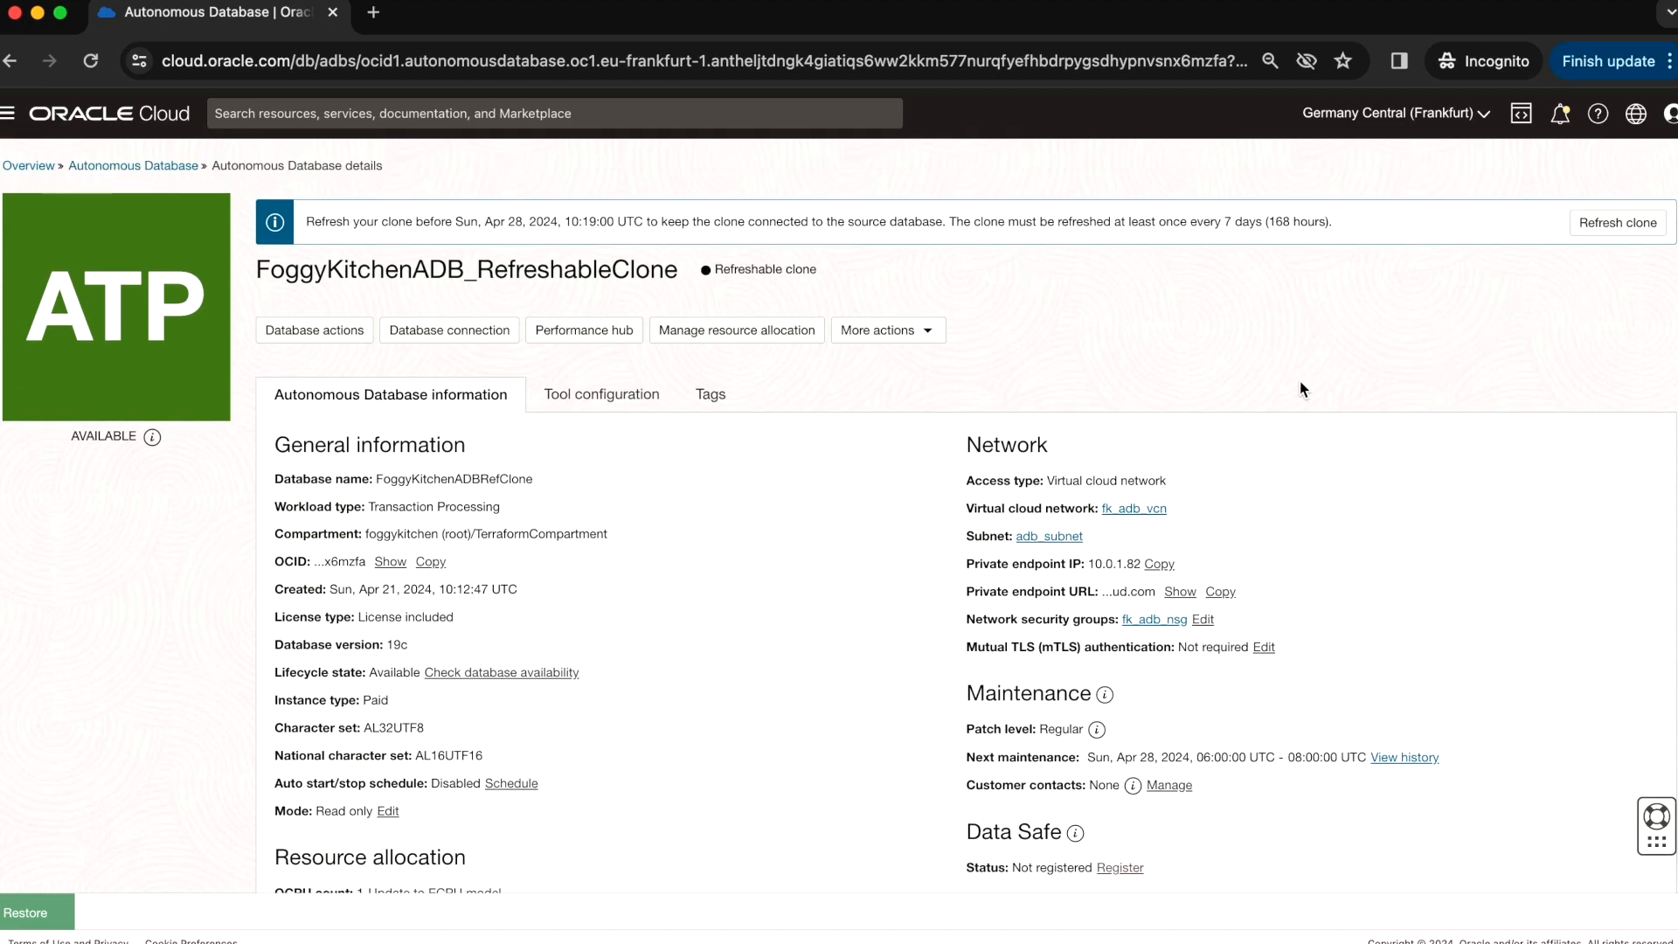
scroll(1301, 388, "down", 15)
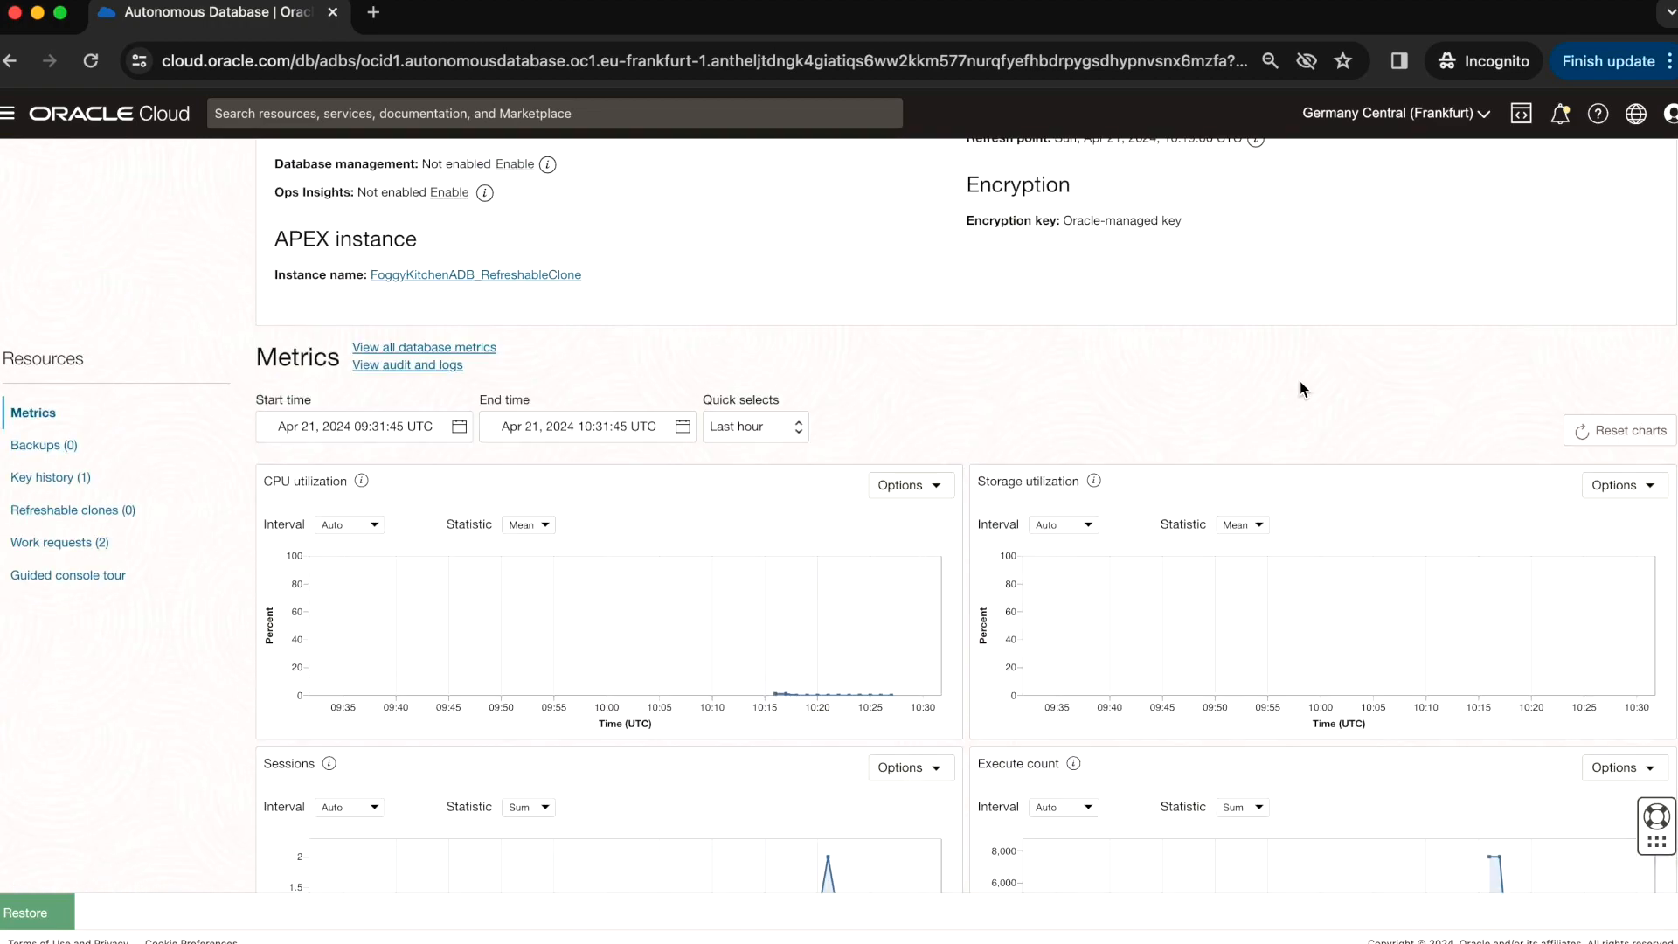
scroll(228, 473, "up", 3)
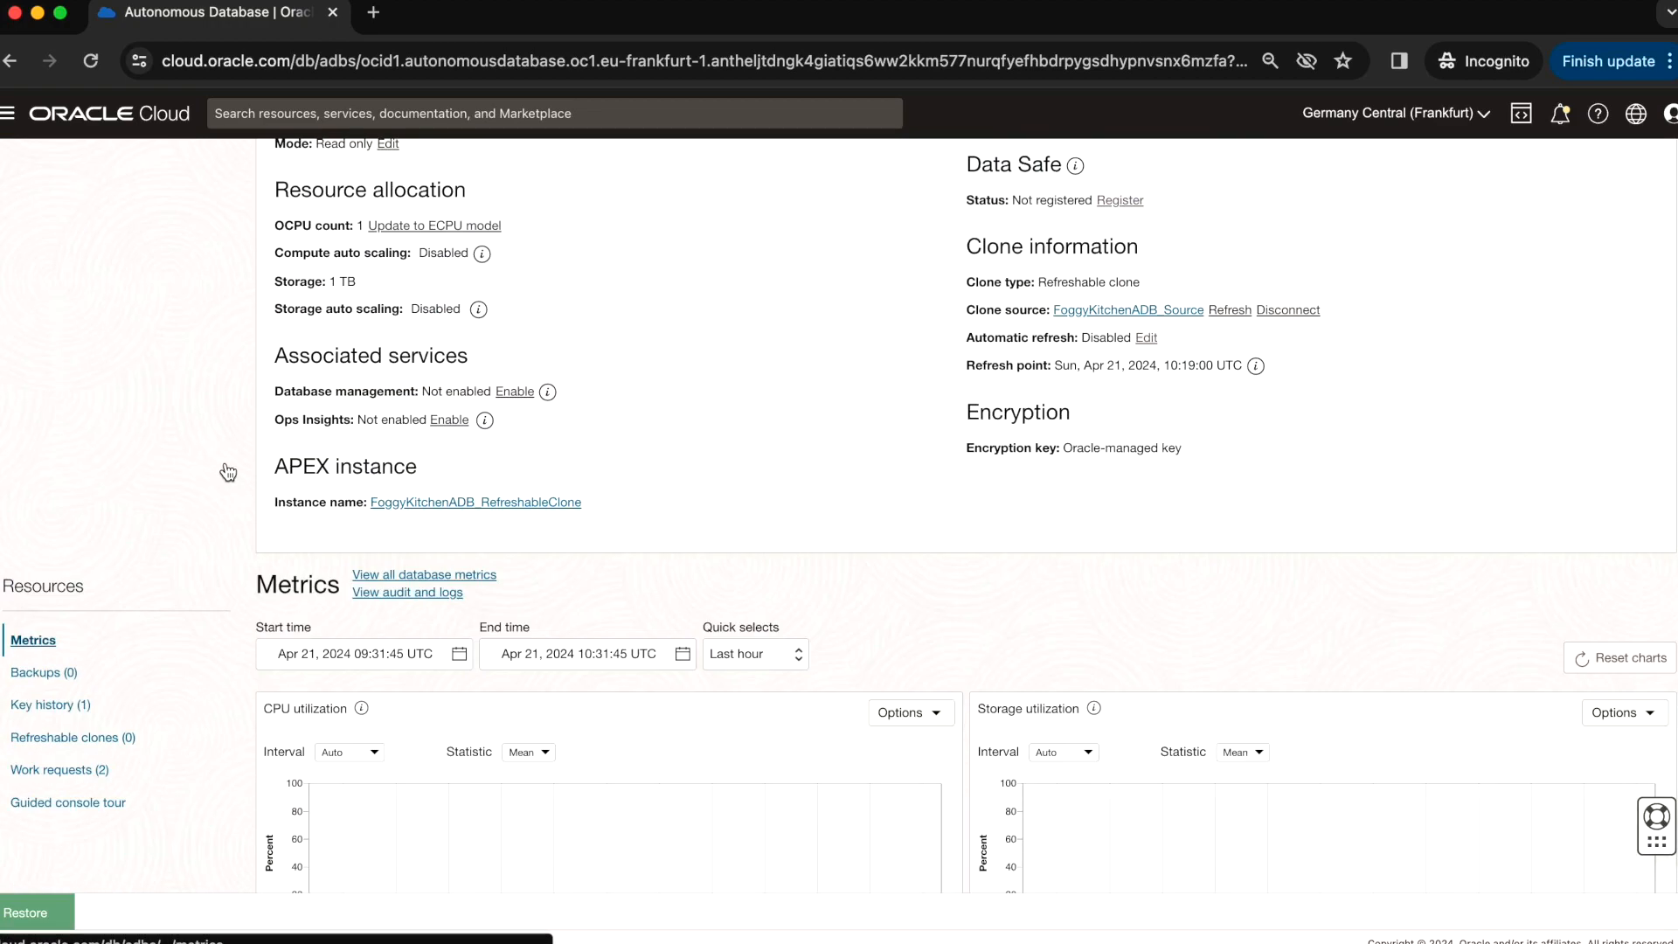
scroll(228, 473, "up", 8)
scroll(784, 559, "down", 1)
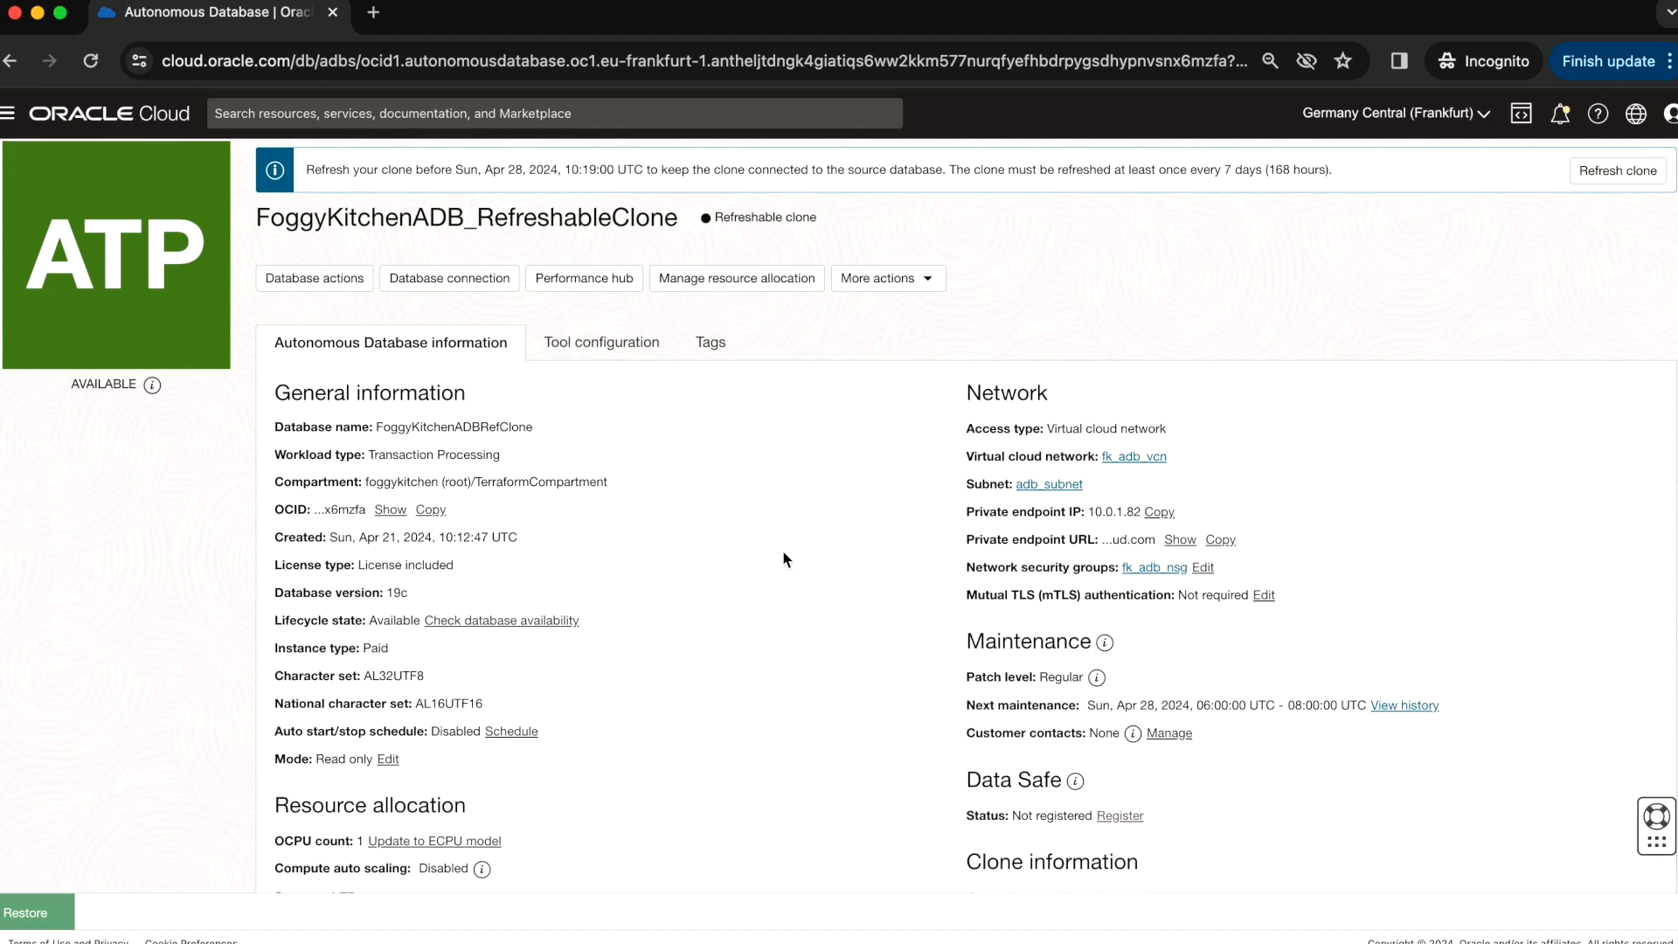
scroll(784, 560, "up", 1)
left_click(145, 174)
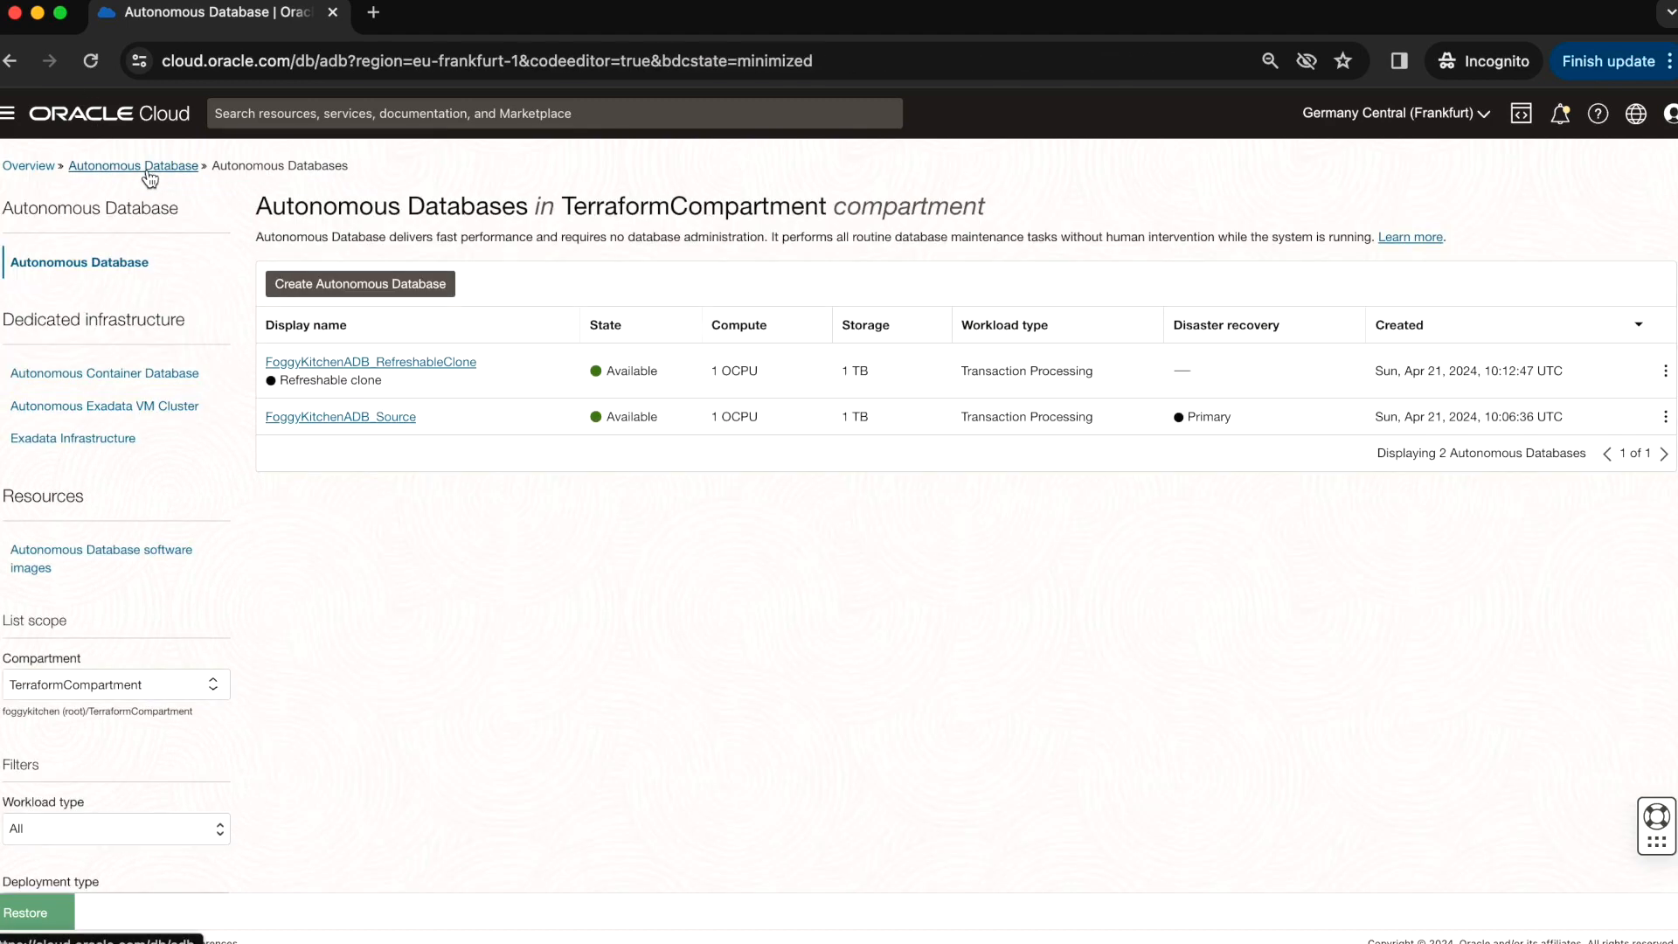
- Run terraform destroy for lesson 9 in the Code Editor terminal, approve it with yes, and return to the console's Autonomous Databases list
left_click(27, 913)
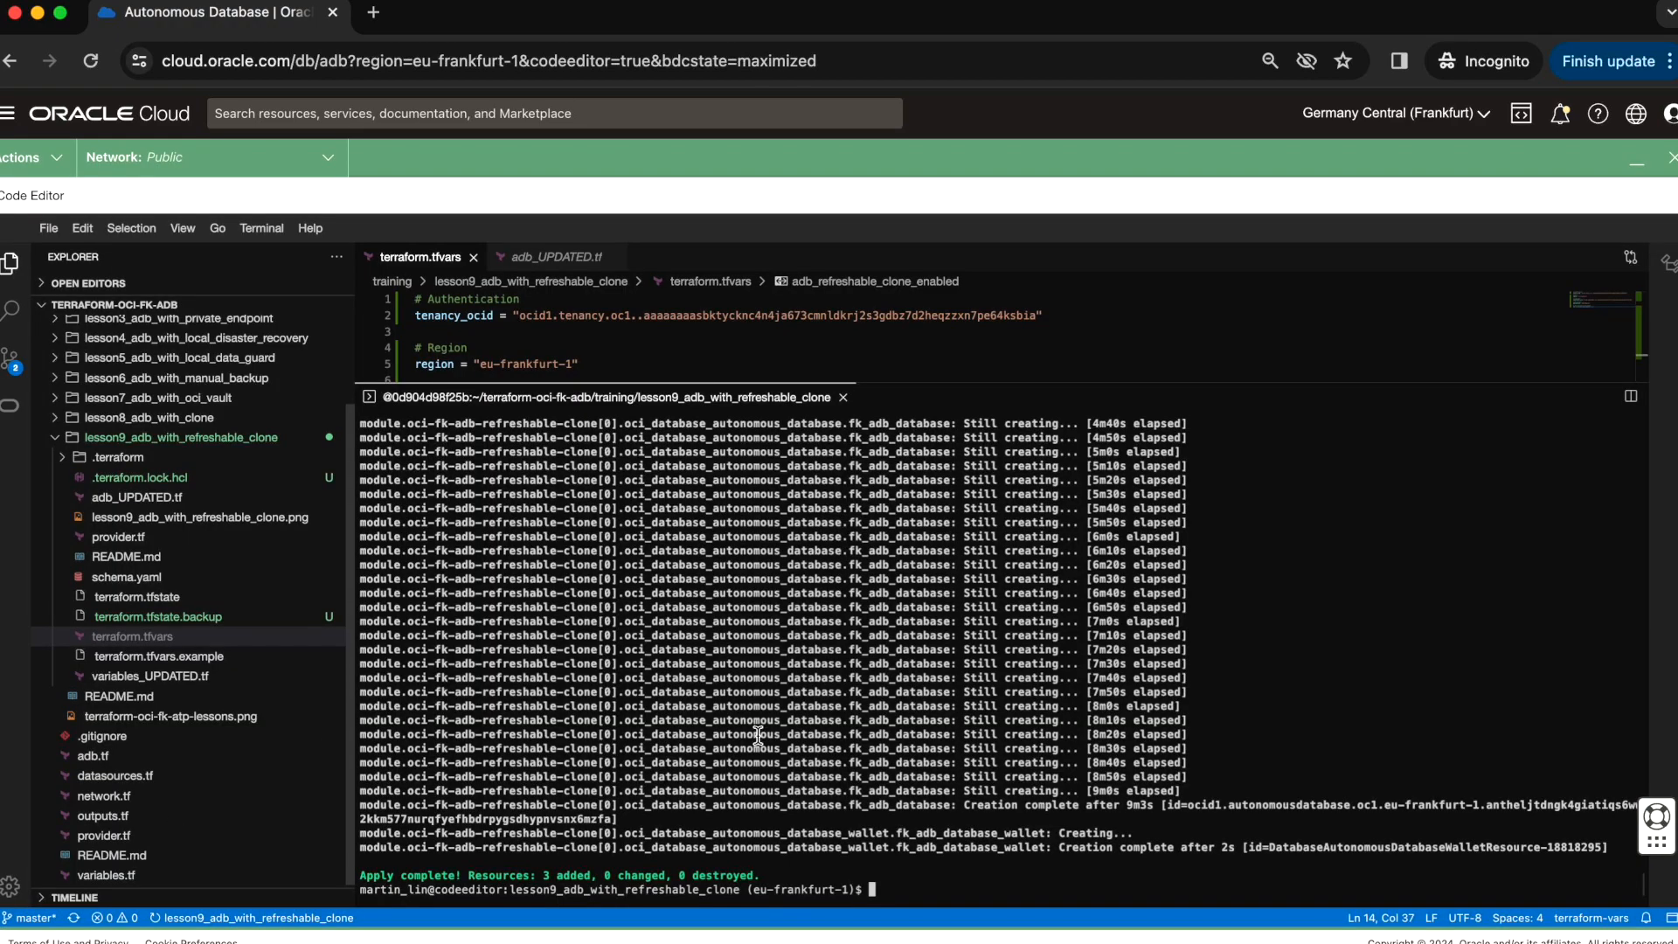
type("terraform destroy")
key("Return")
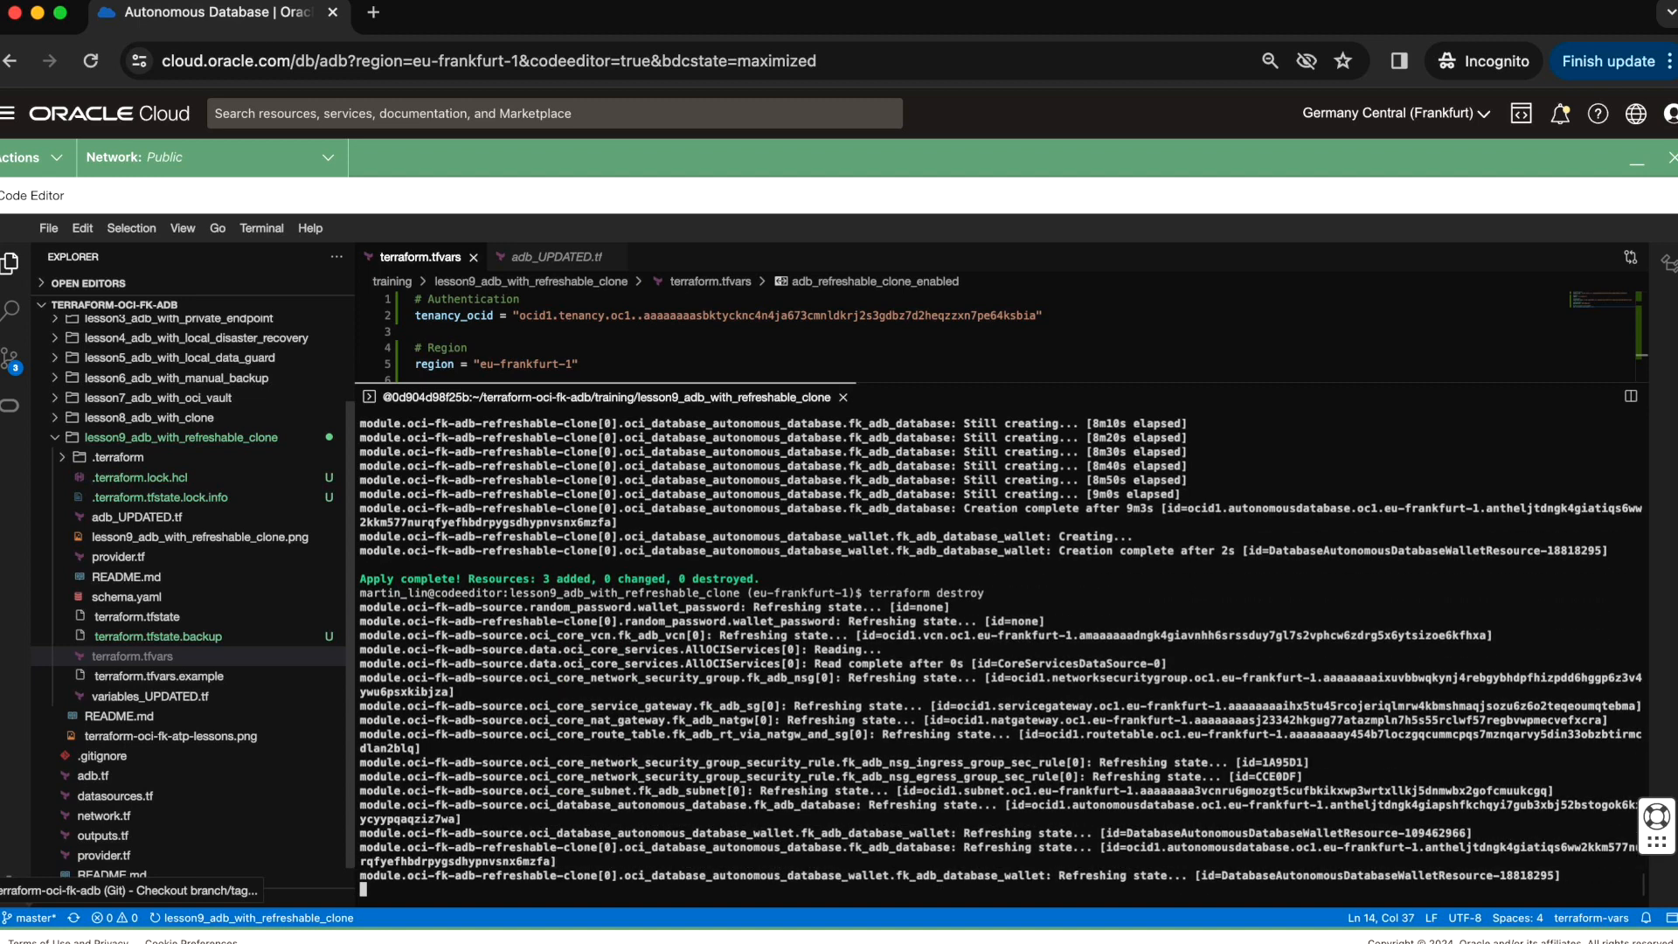
type("yes")
key("Return")
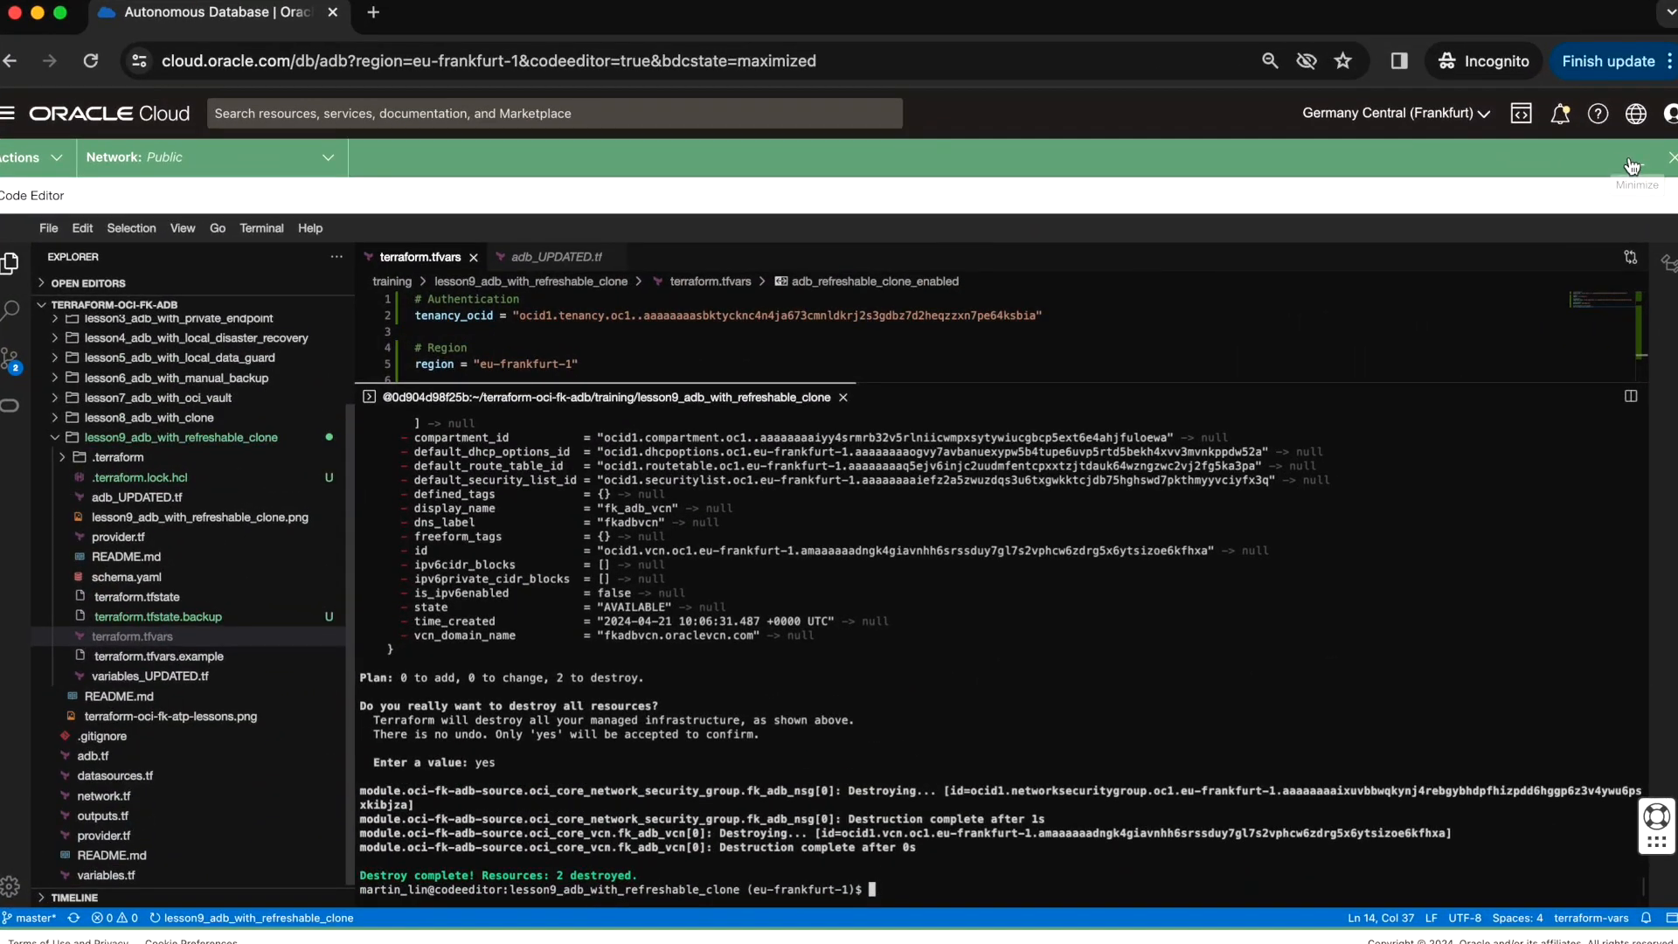
left_click(1630, 166)
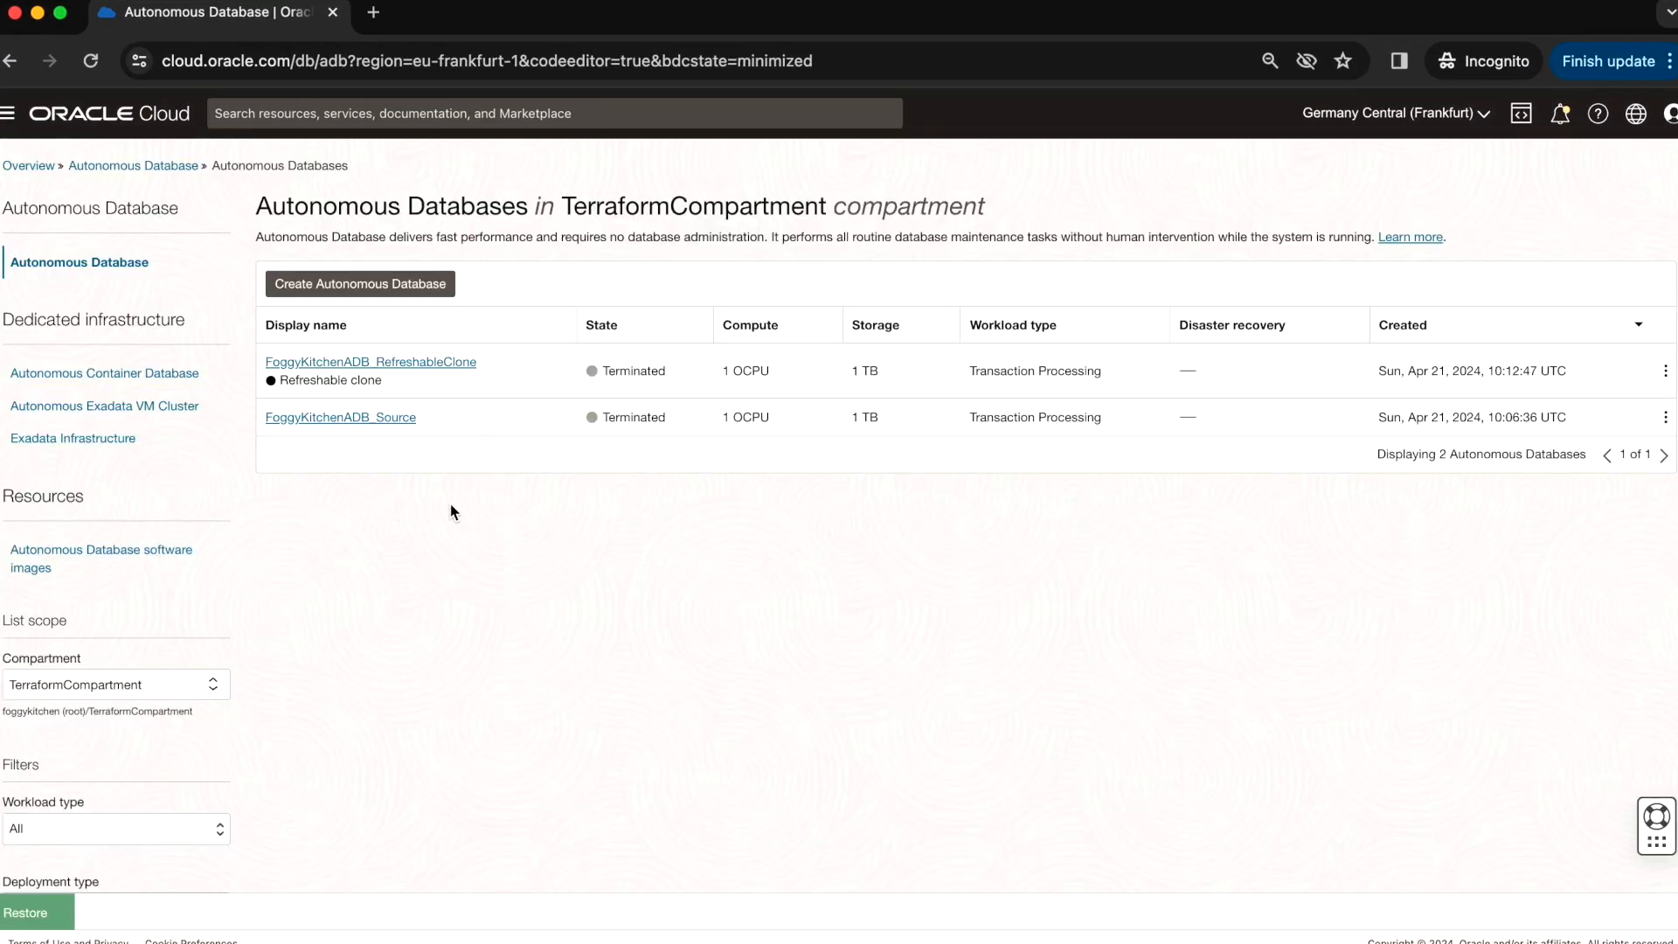